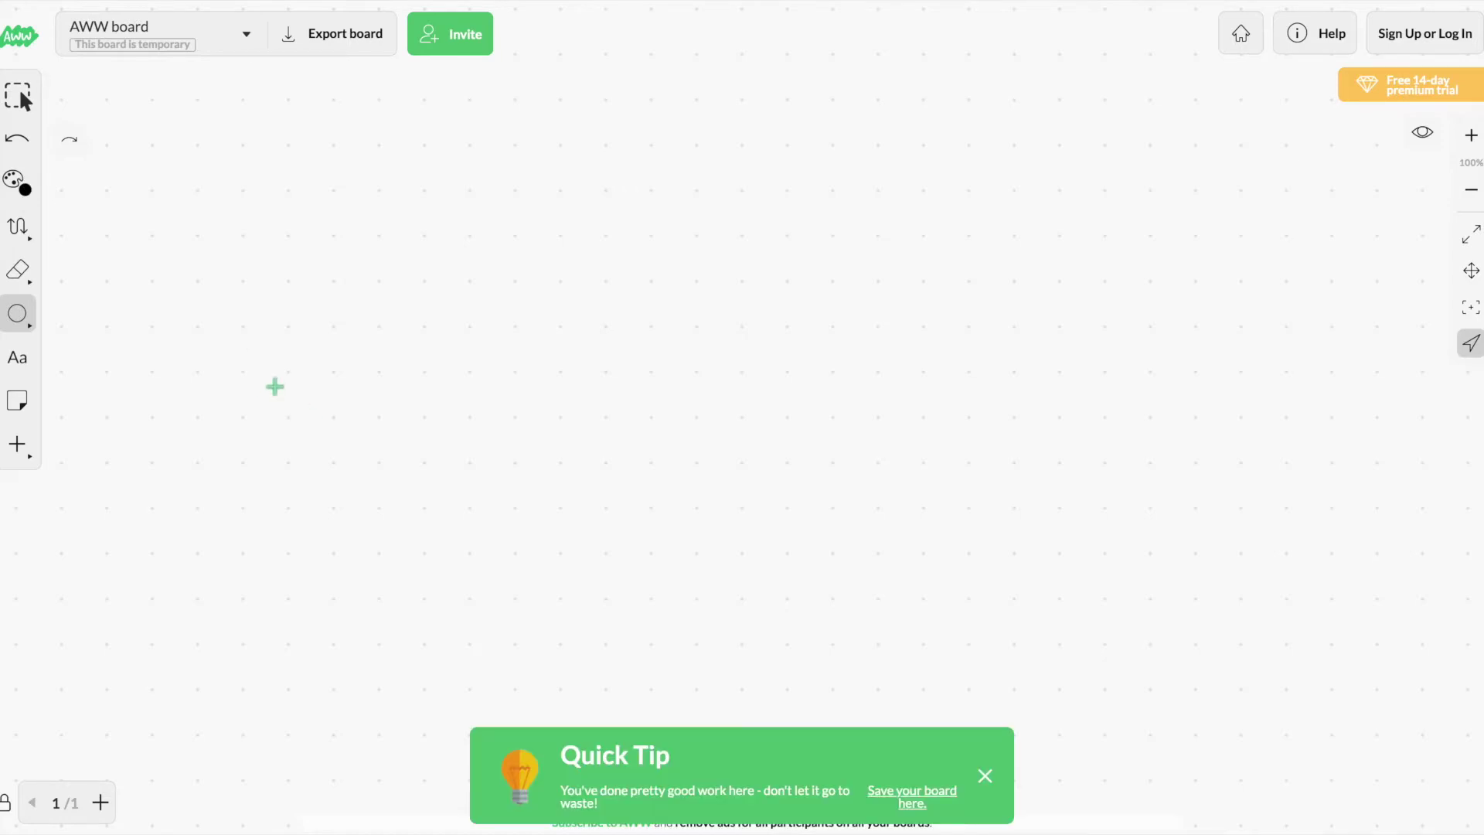
Draw a freehand zigzag of three arrows on the board: up to a peak, down to a low, then up to a higher peak.
left_click(22, 232)
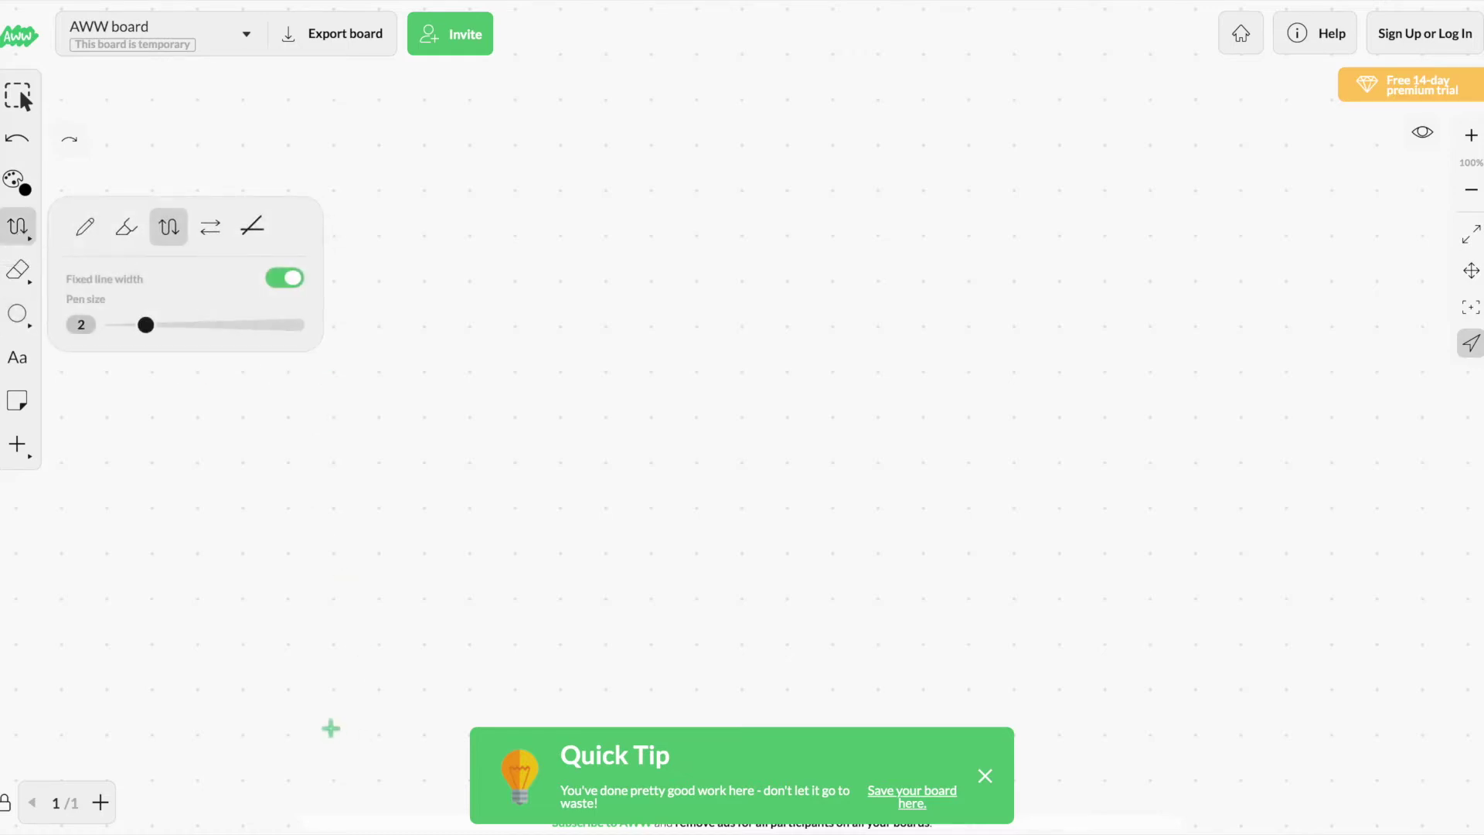
left_click(294, 684)
mouse_move(294, 685)
left_mouse_down()
mouse_move(469, 478)
mouse_move(580, 616)
mouse_move(736, 369)
left_mouse_up()
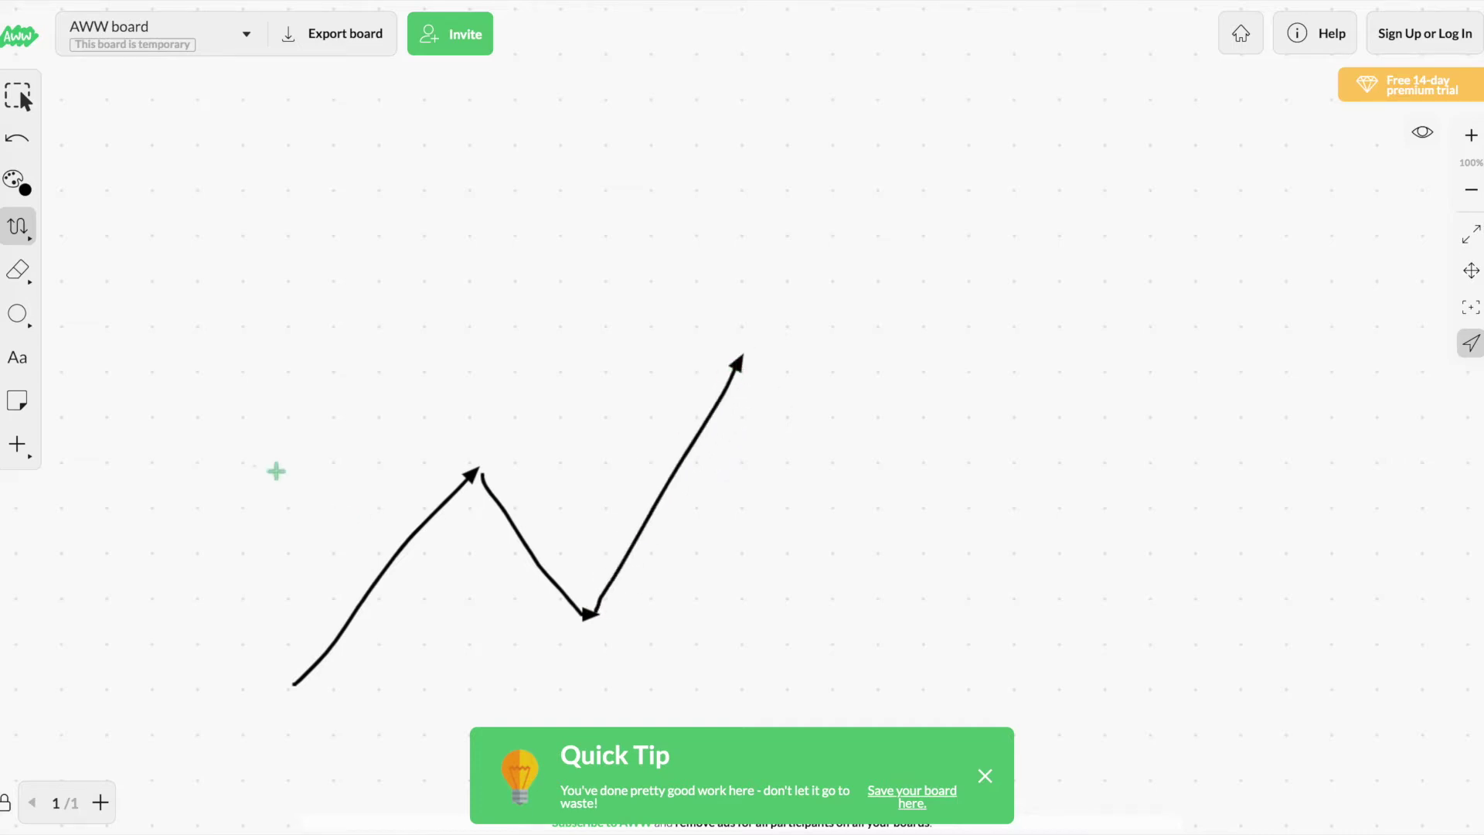
Circle the tips of the three arrows with unfilled ellipses to mark the first peak, the low and the higher peak.
left_click(17, 313)
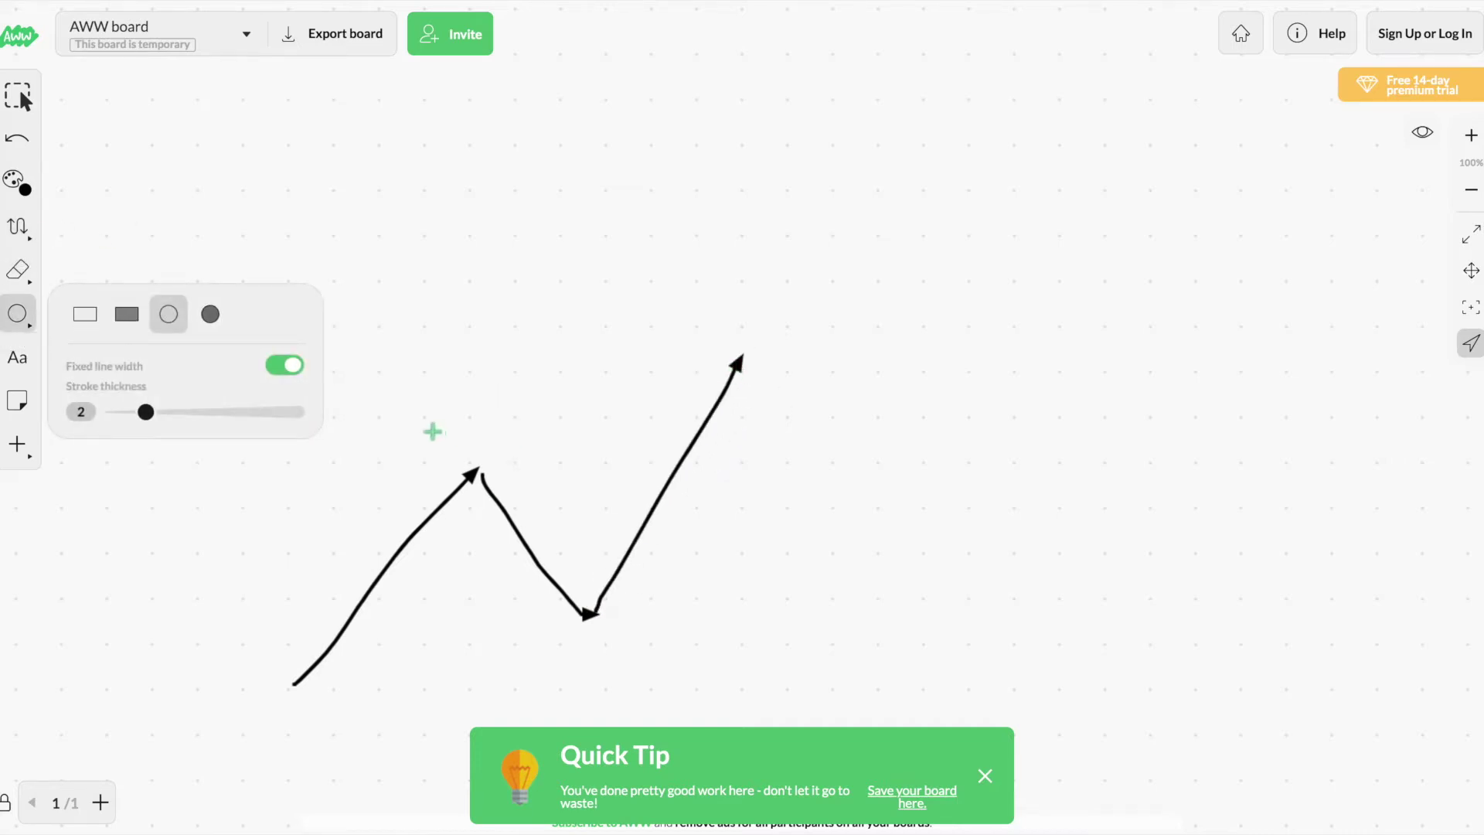
left_click_drag(426, 426, 518, 516)
left_click_drag(545, 569, 630, 653)
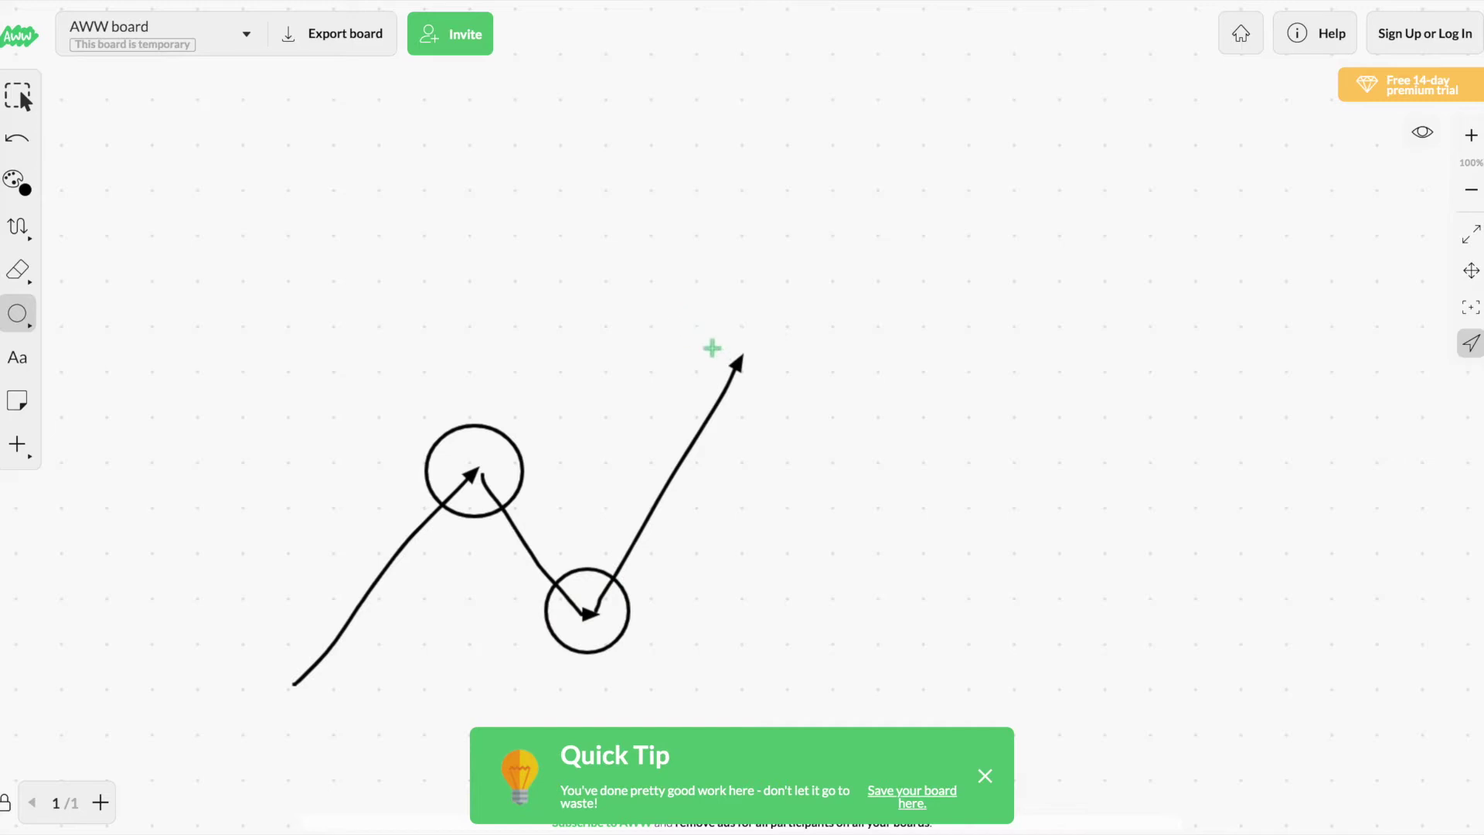
mouse_move(712, 349)
left_mouse_down()
mouse_move(771, 391)
mouse_move(780, 417)
left_mouse_up()
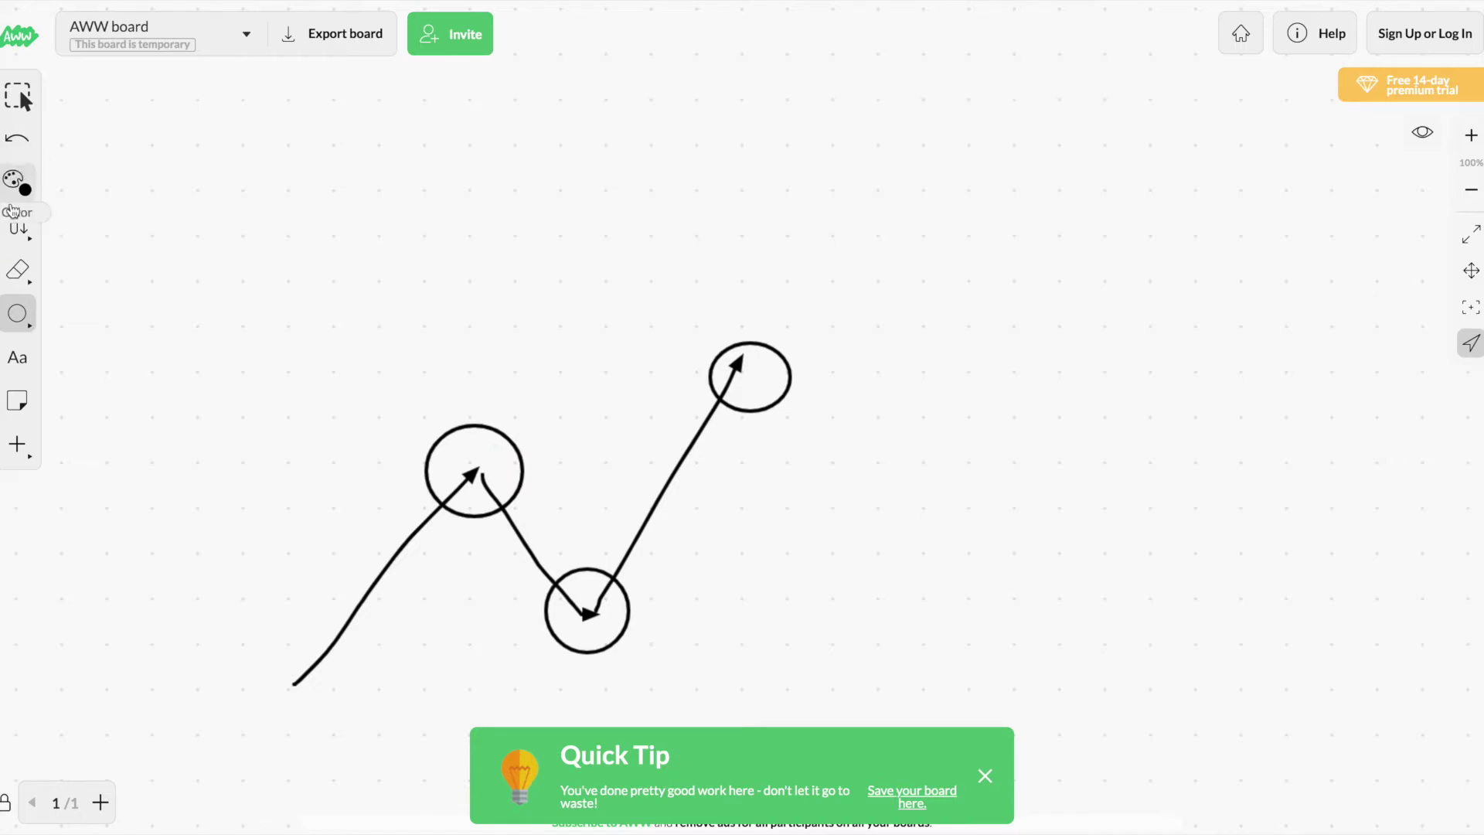
Draw a horizontal line through the first peak, plus straight arrows falling from the higher peak to that line and rising well above both peaks.
left_click(19, 239)
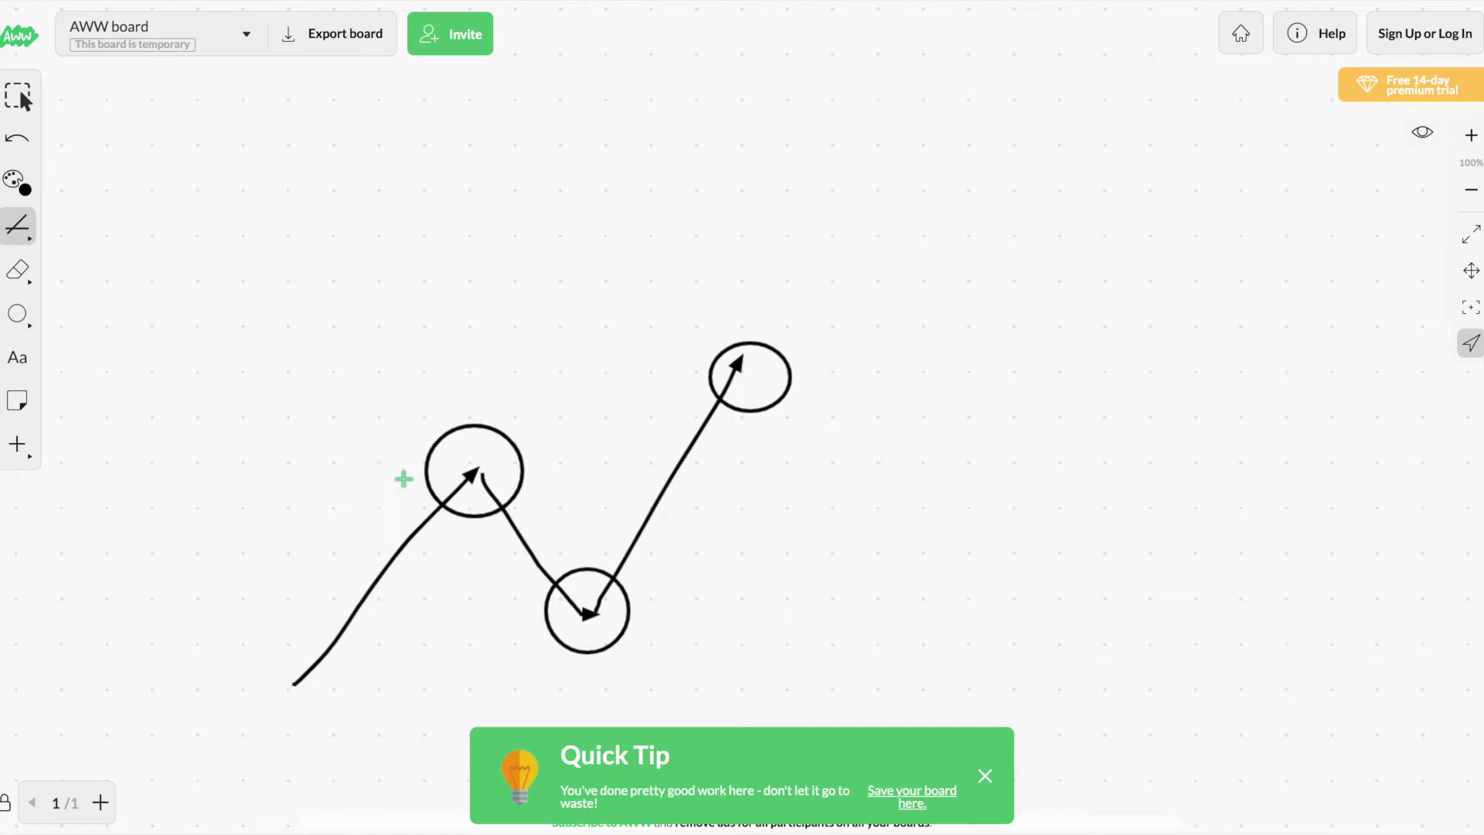
left_click_drag(352, 480, 1074, 480)
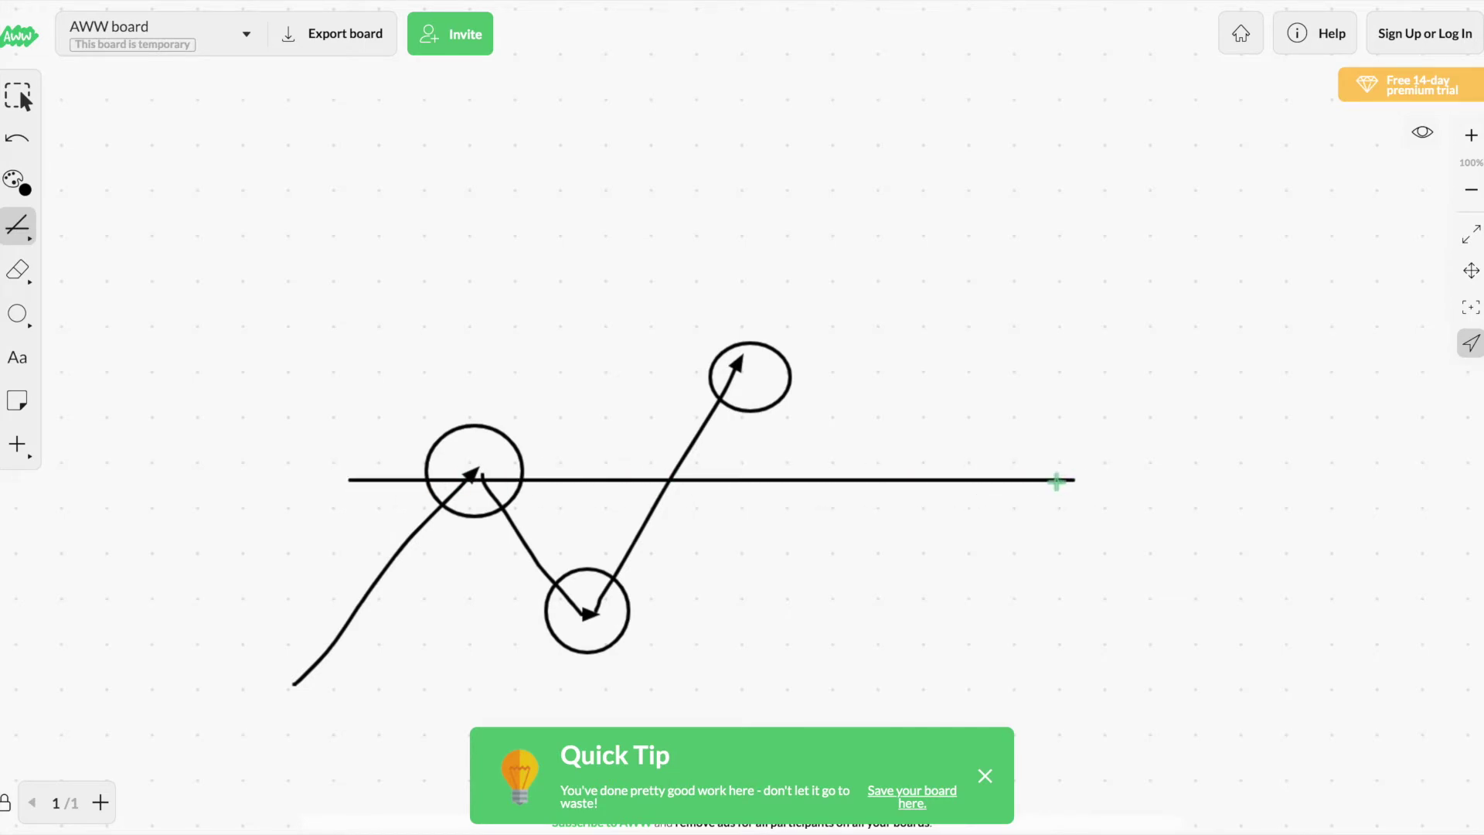
left_click(17, 231)
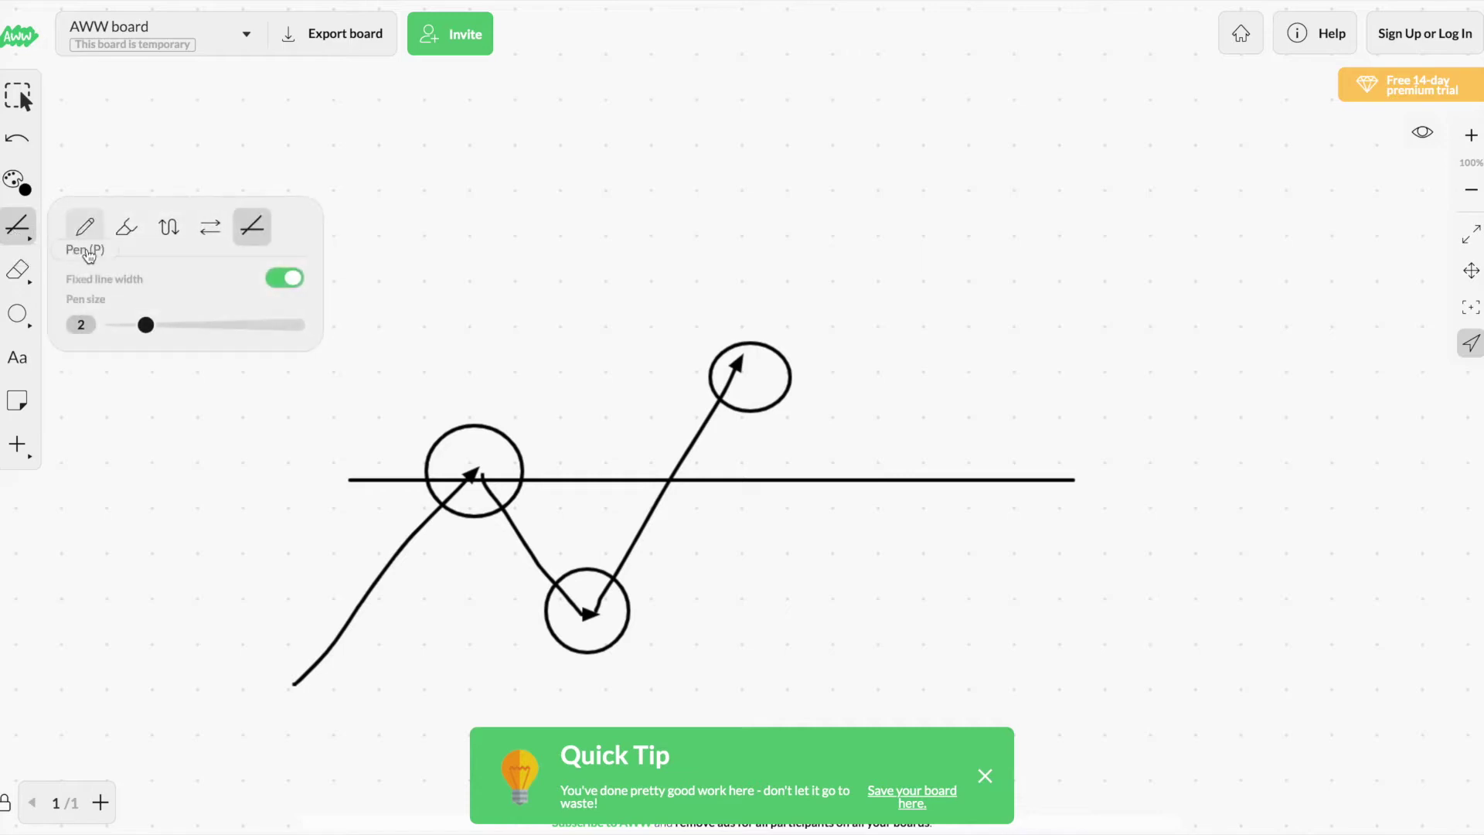
left_click(209, 225)
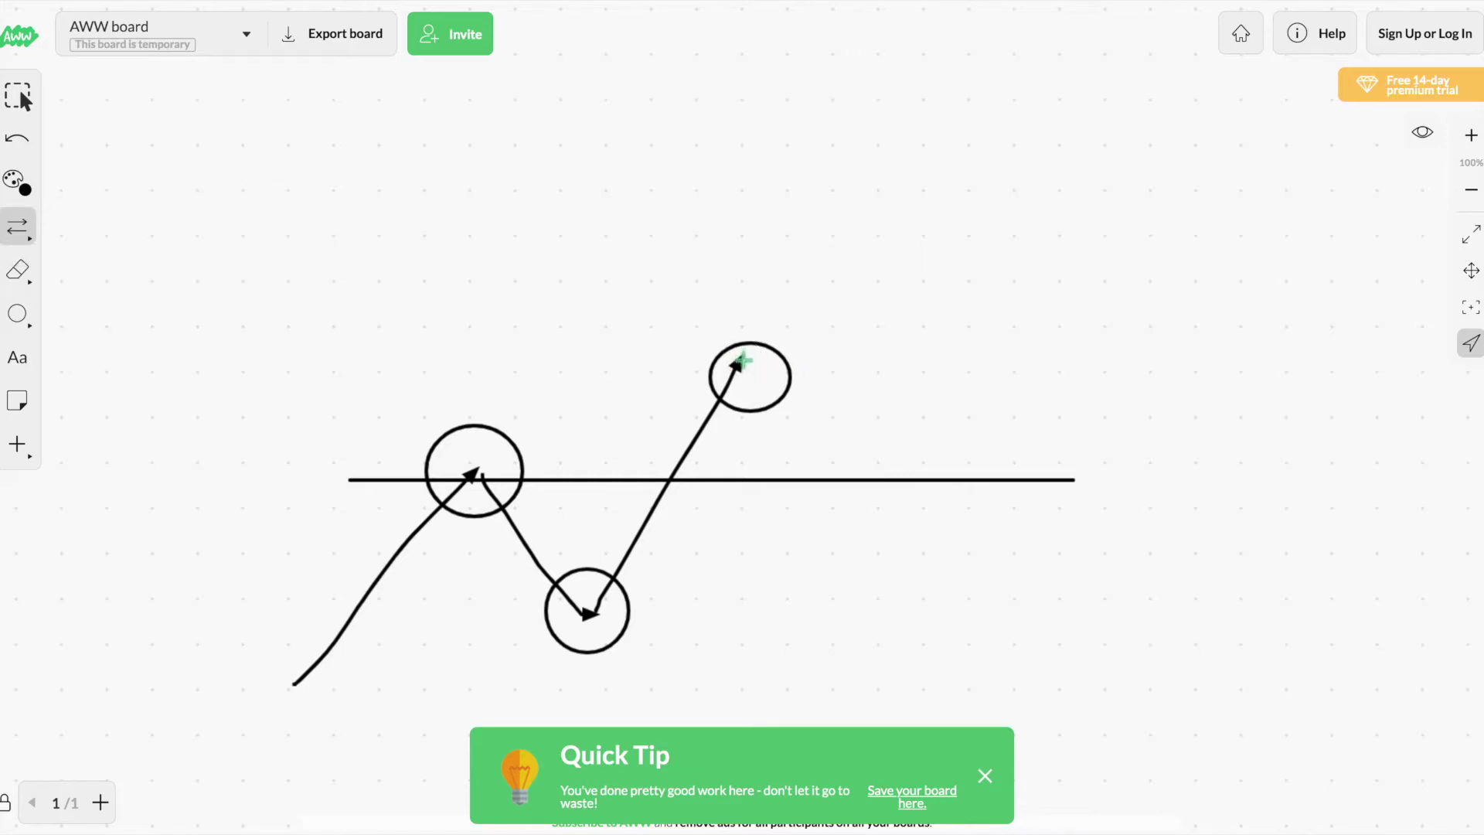
left_click_drag(745, 357, 820, 477)
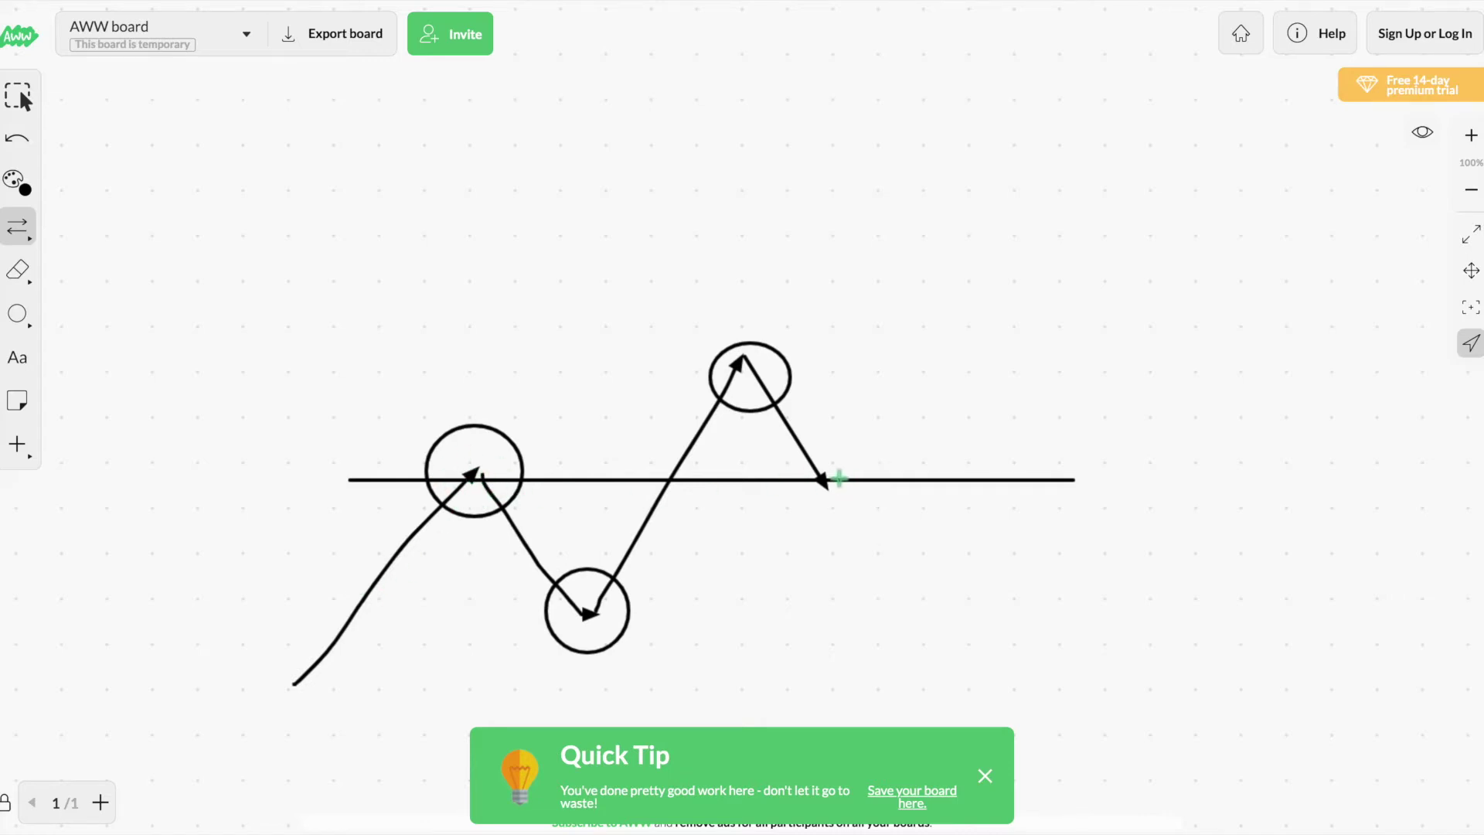
left_click_drag(836, 478, 953, 214)
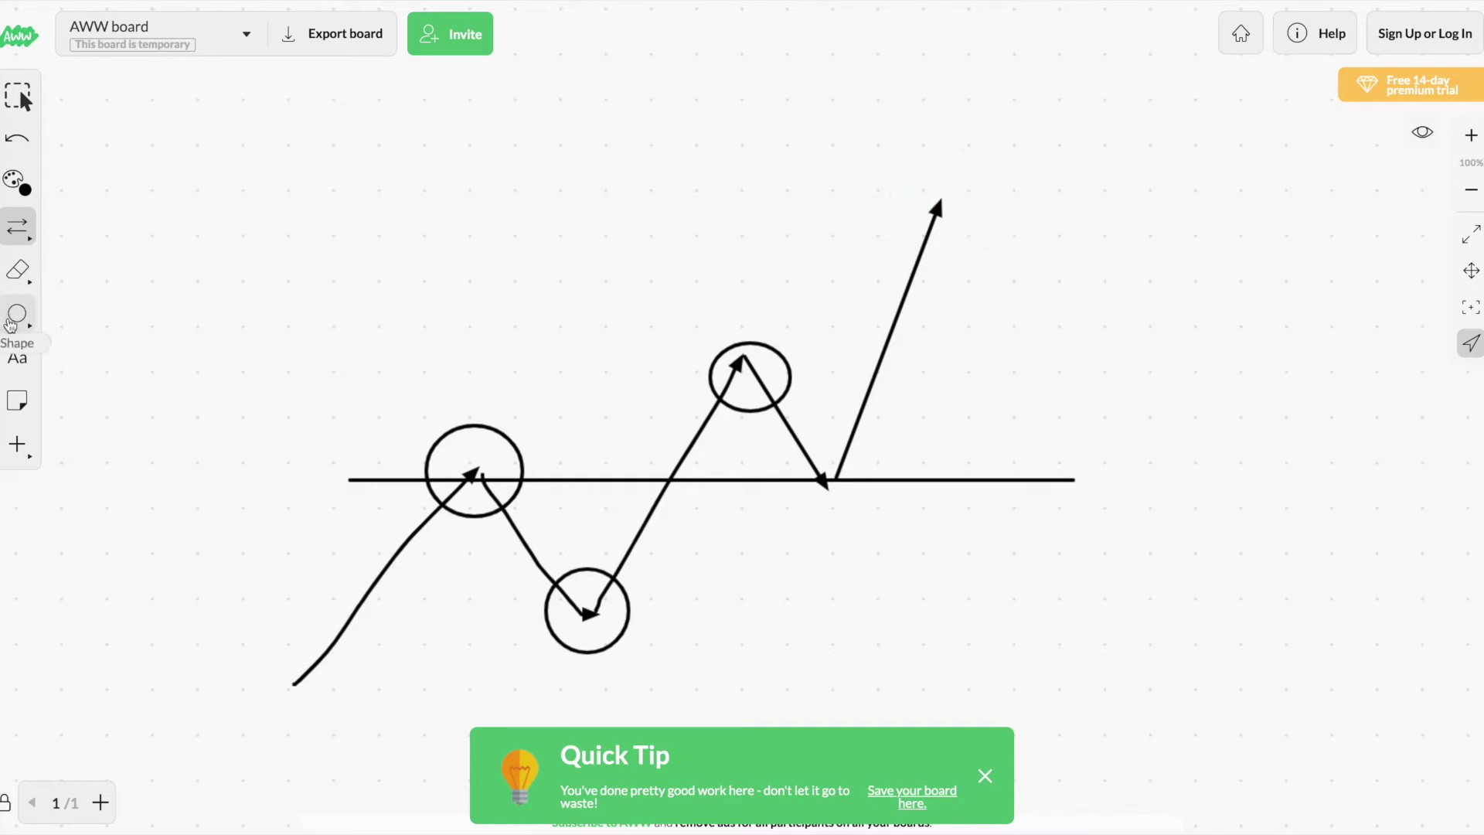
Draw two shorter horizontal lines below the retracement point and one above the final arrow, and dismiss the Quick Tip banner.
left_click(19, 230)
left_click(252, 224)
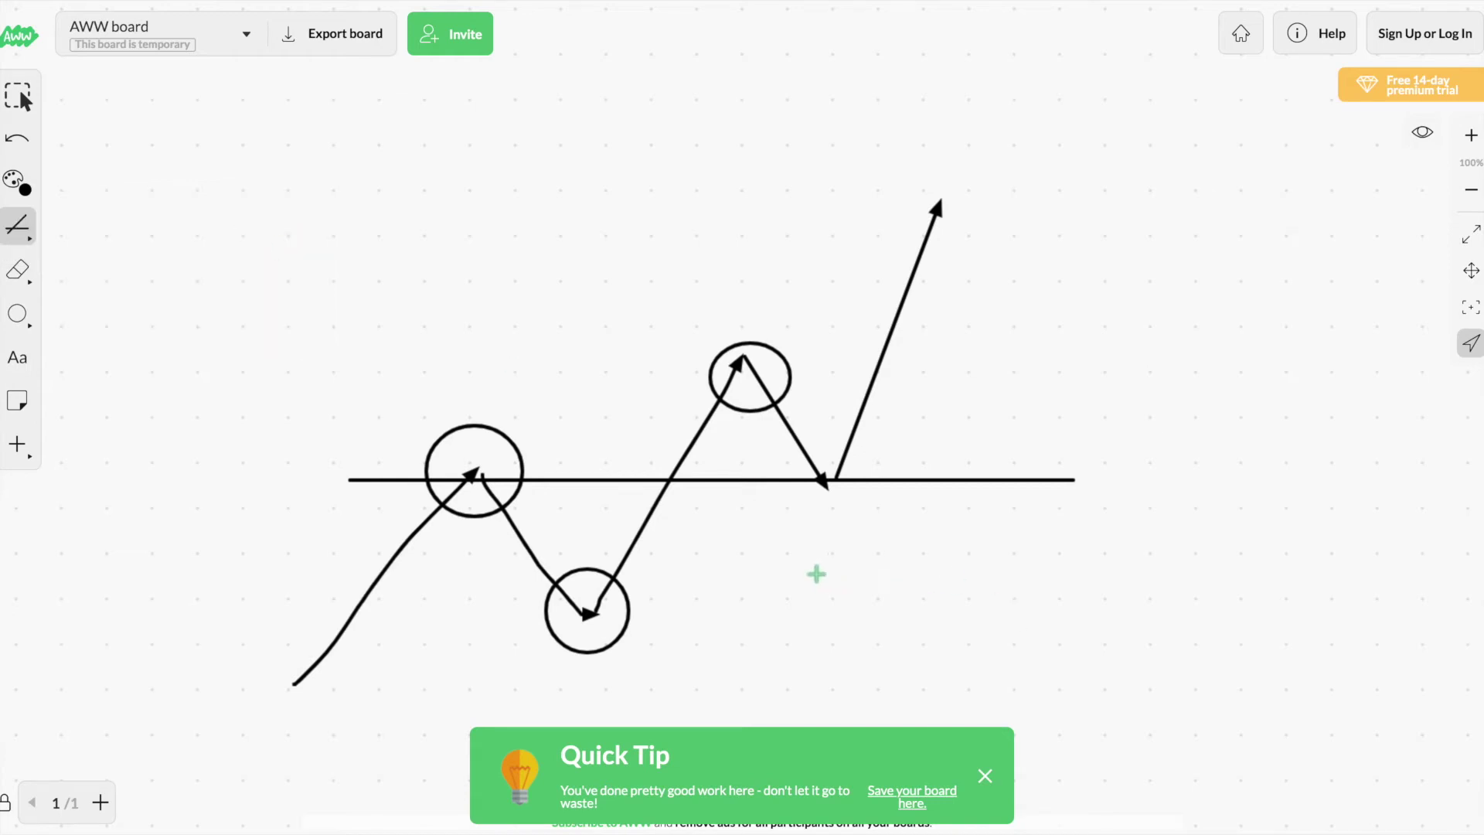
left_click_drag(764, 559, 1017, 559)
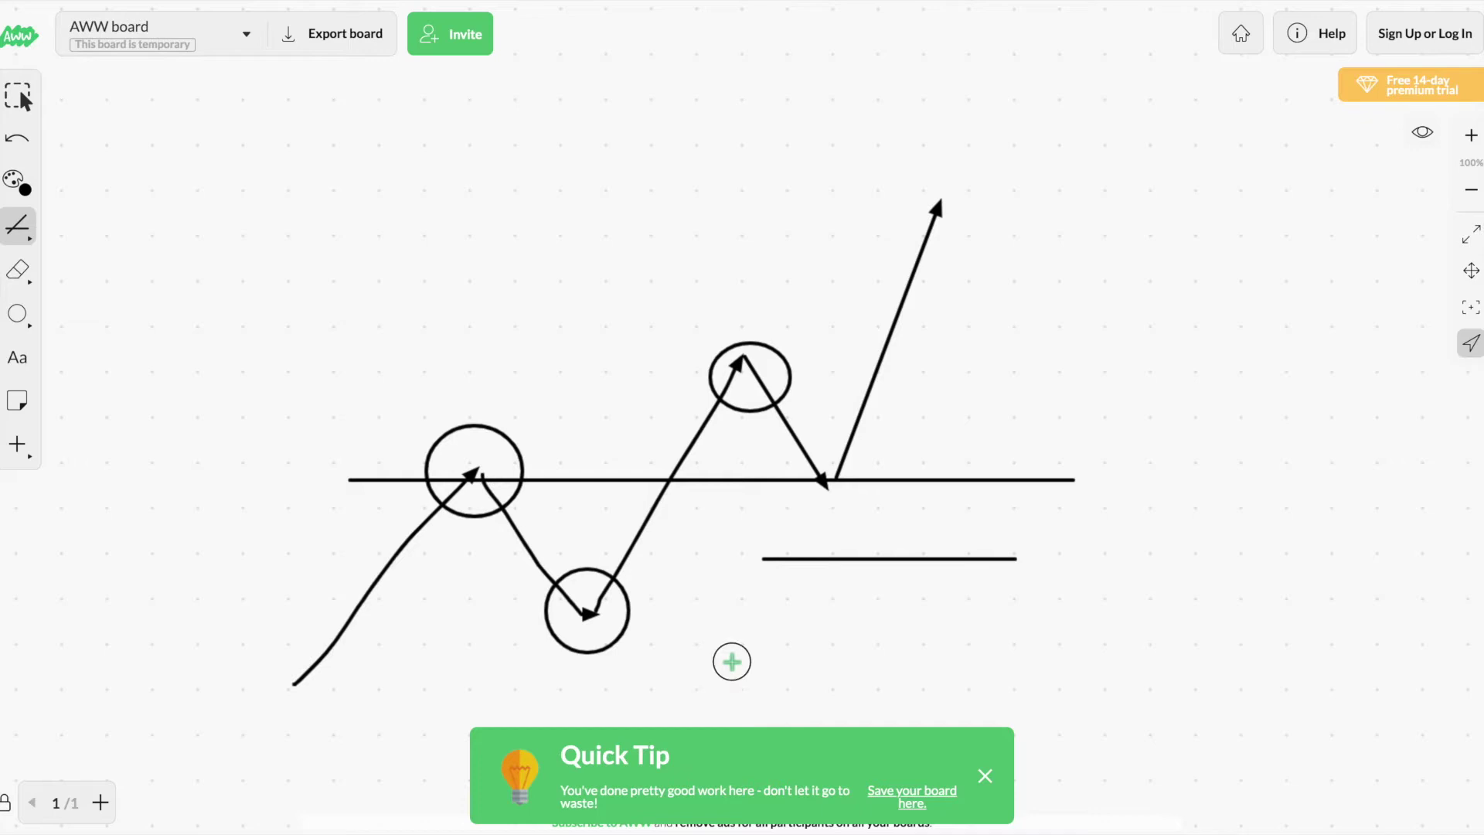
left_click_drag(732, 662, 1058, 661)
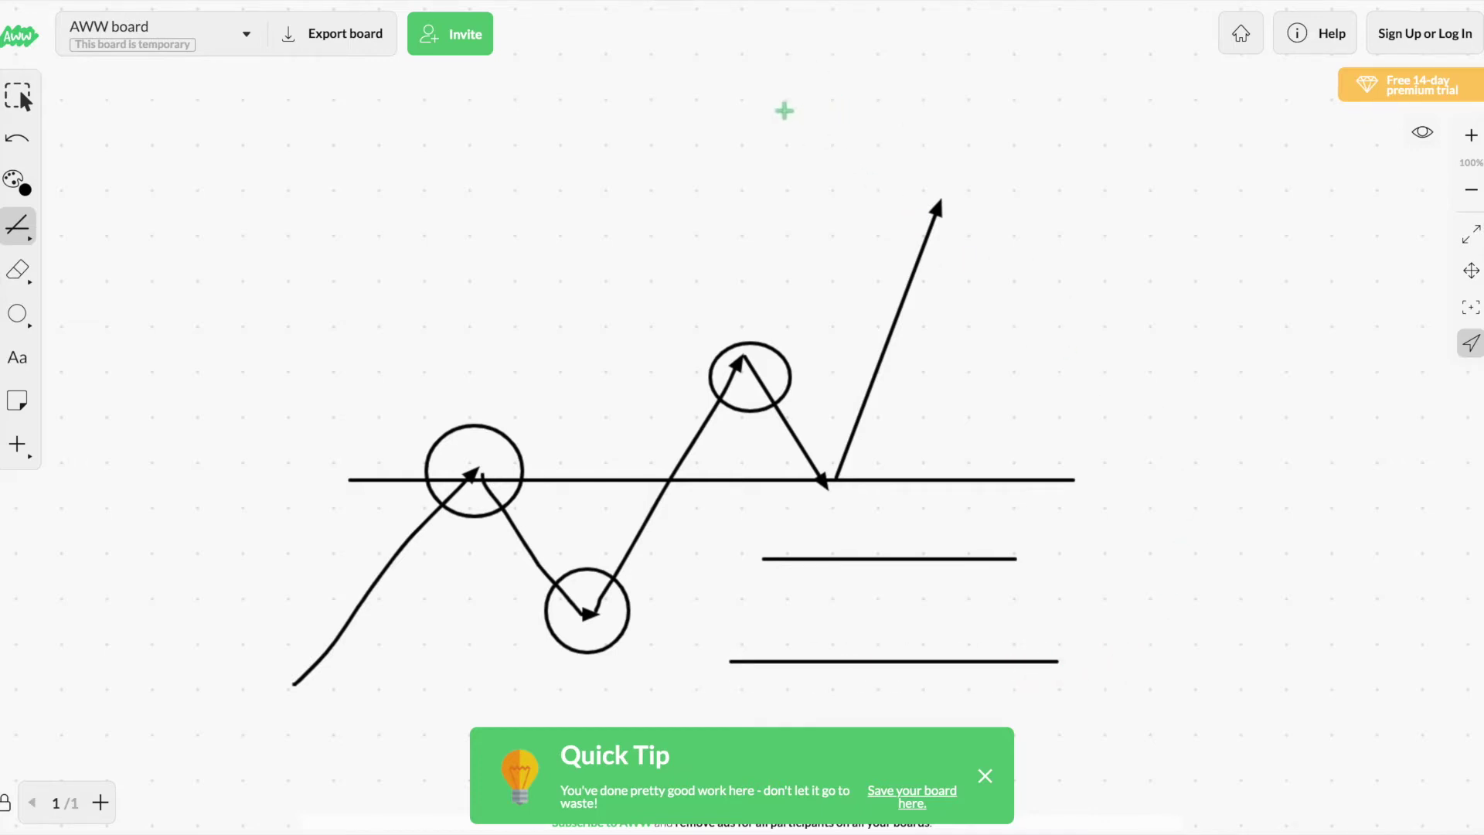
left_click_drag(784, 111, 1188, 108)
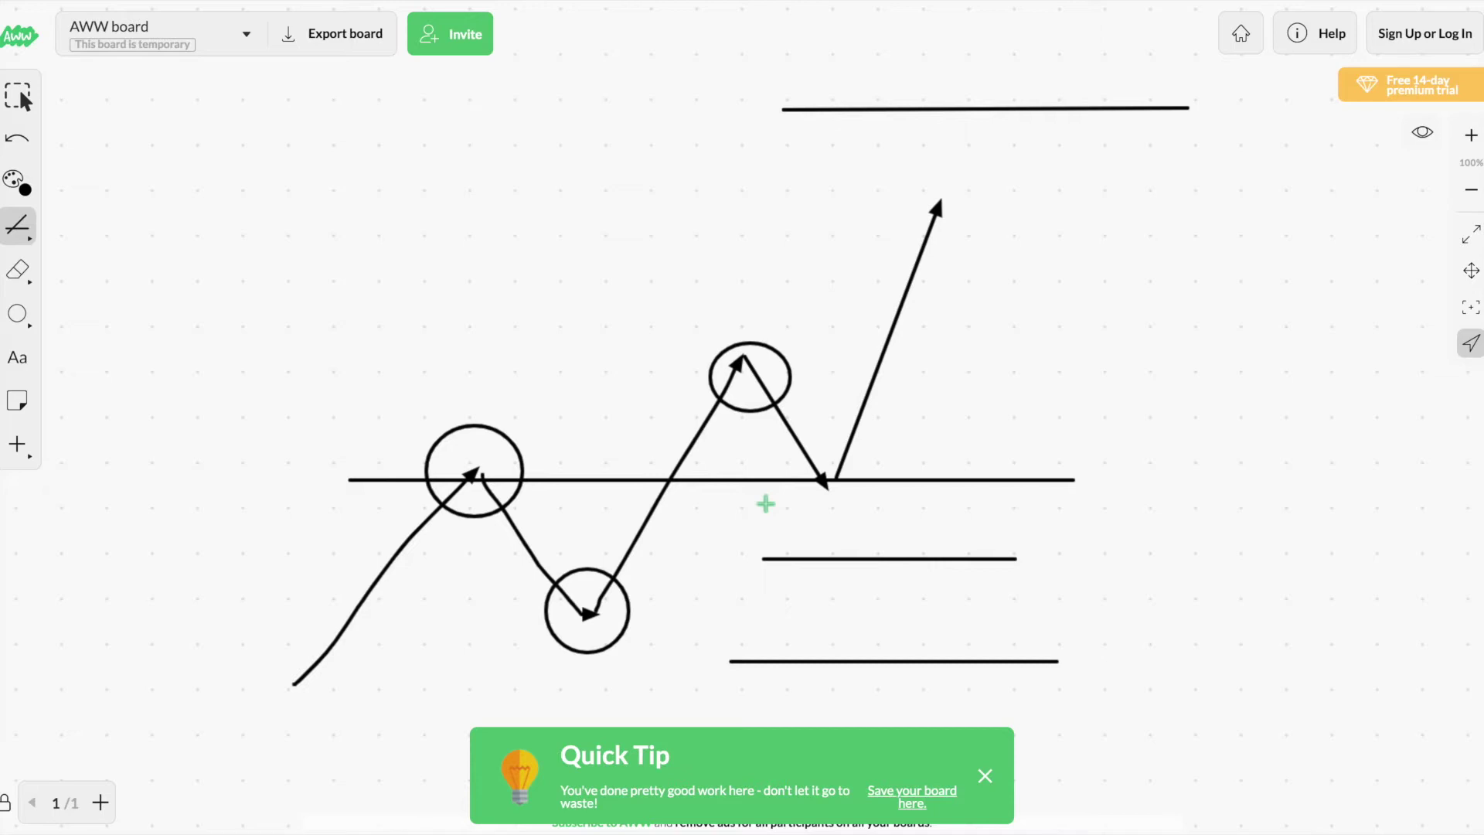
left_click(986, 777)
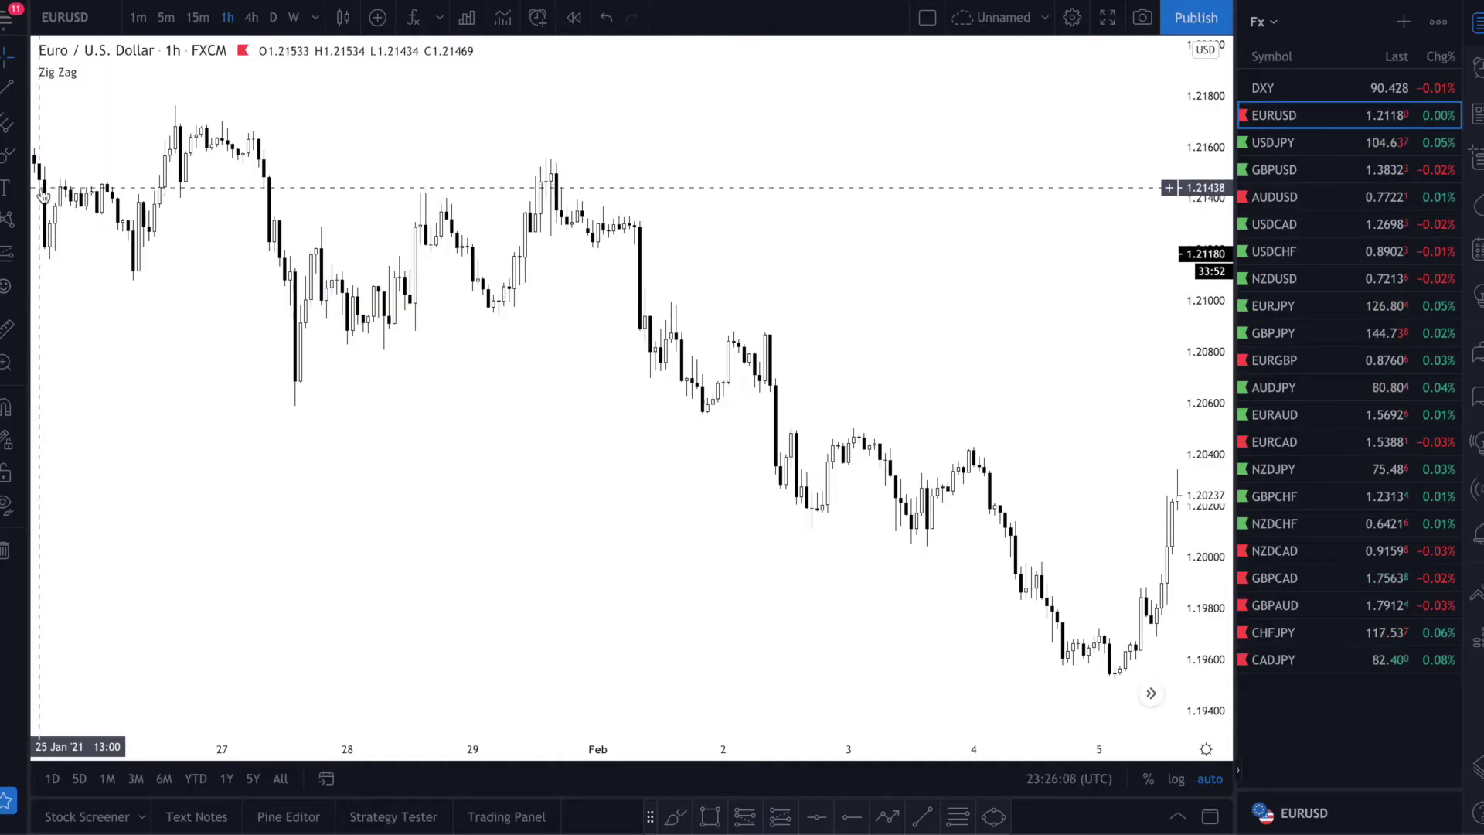
On TradingView's EURUSD 1h chart, draw a trend line along the 1 Feb drop from 1.21285 to 1.20741 and thicken it.
left_click(4, 90)
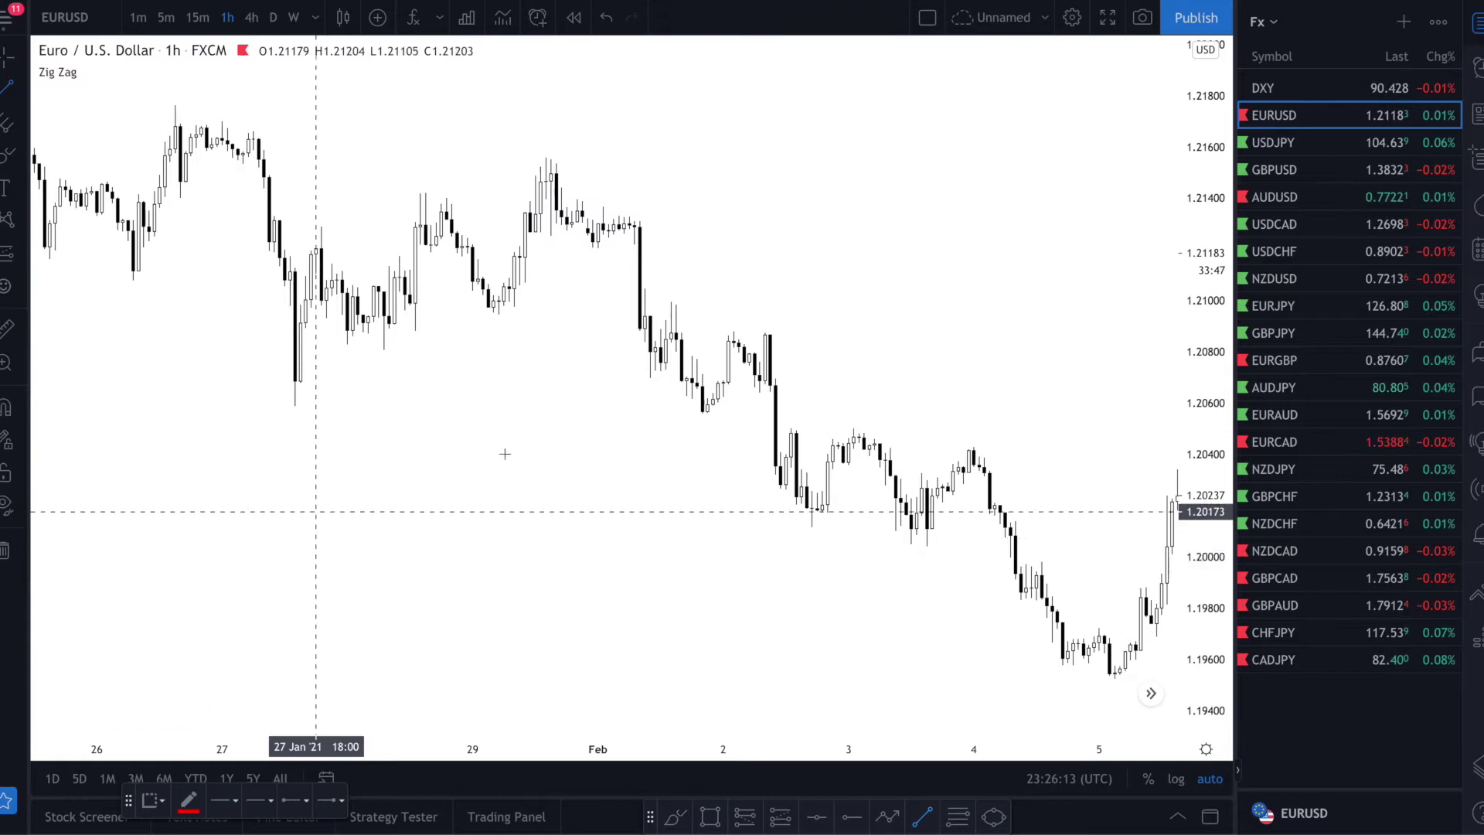
scroll(539, 441, "up", 2)
scroll(537, 441, "up", 2)
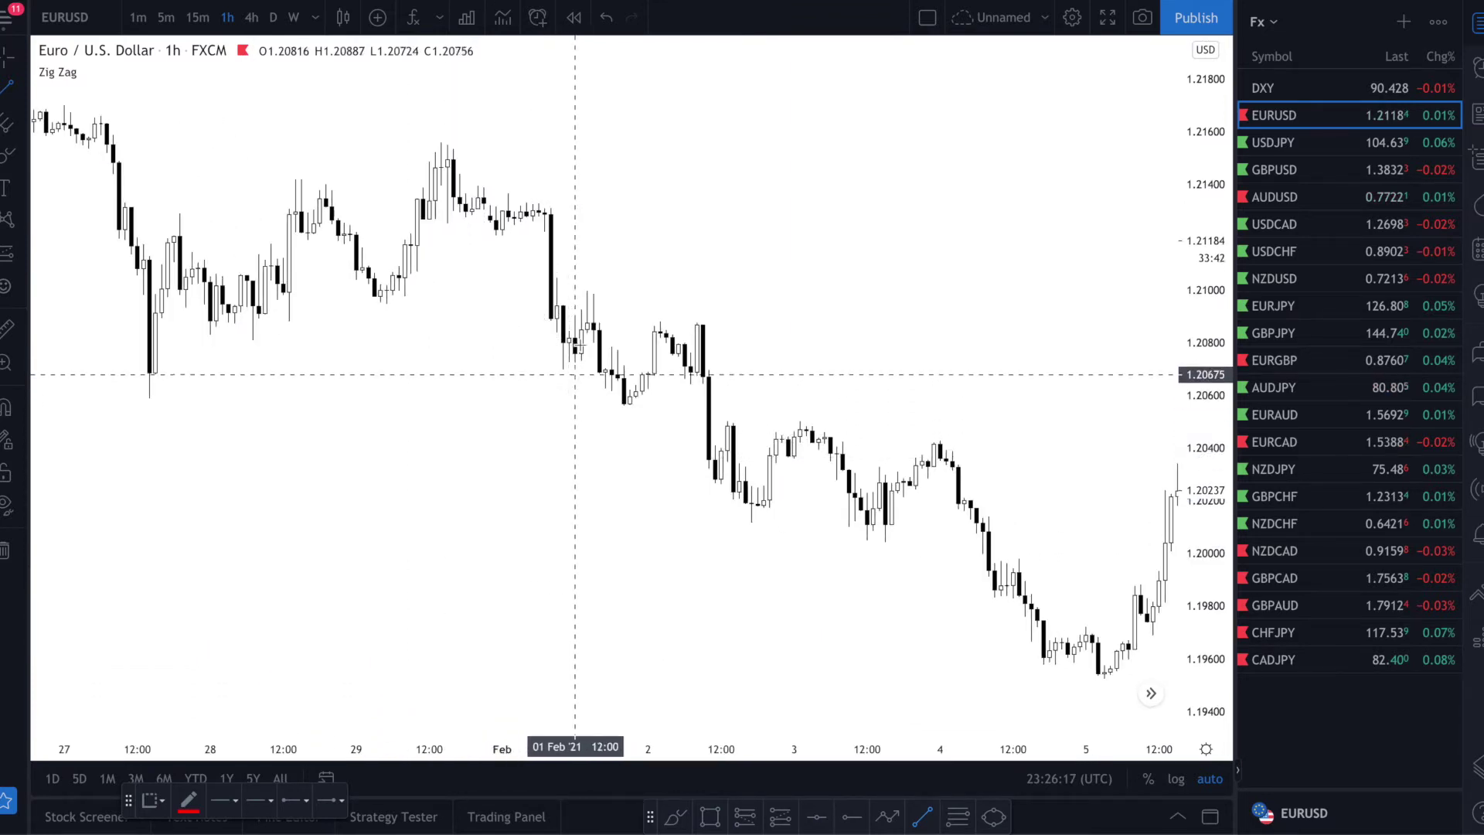
left_click(545, 214)
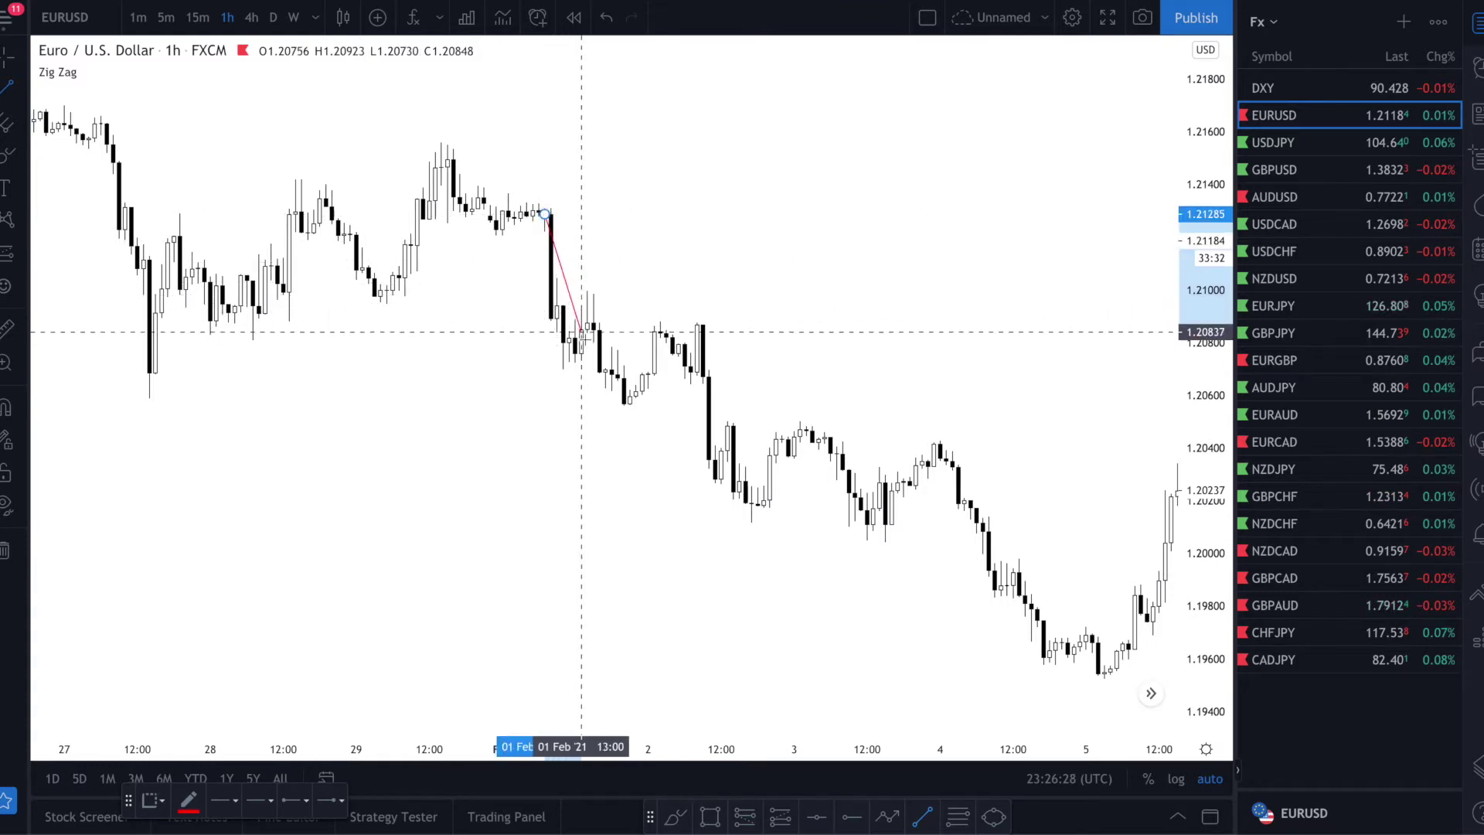
left_click(574, 356)
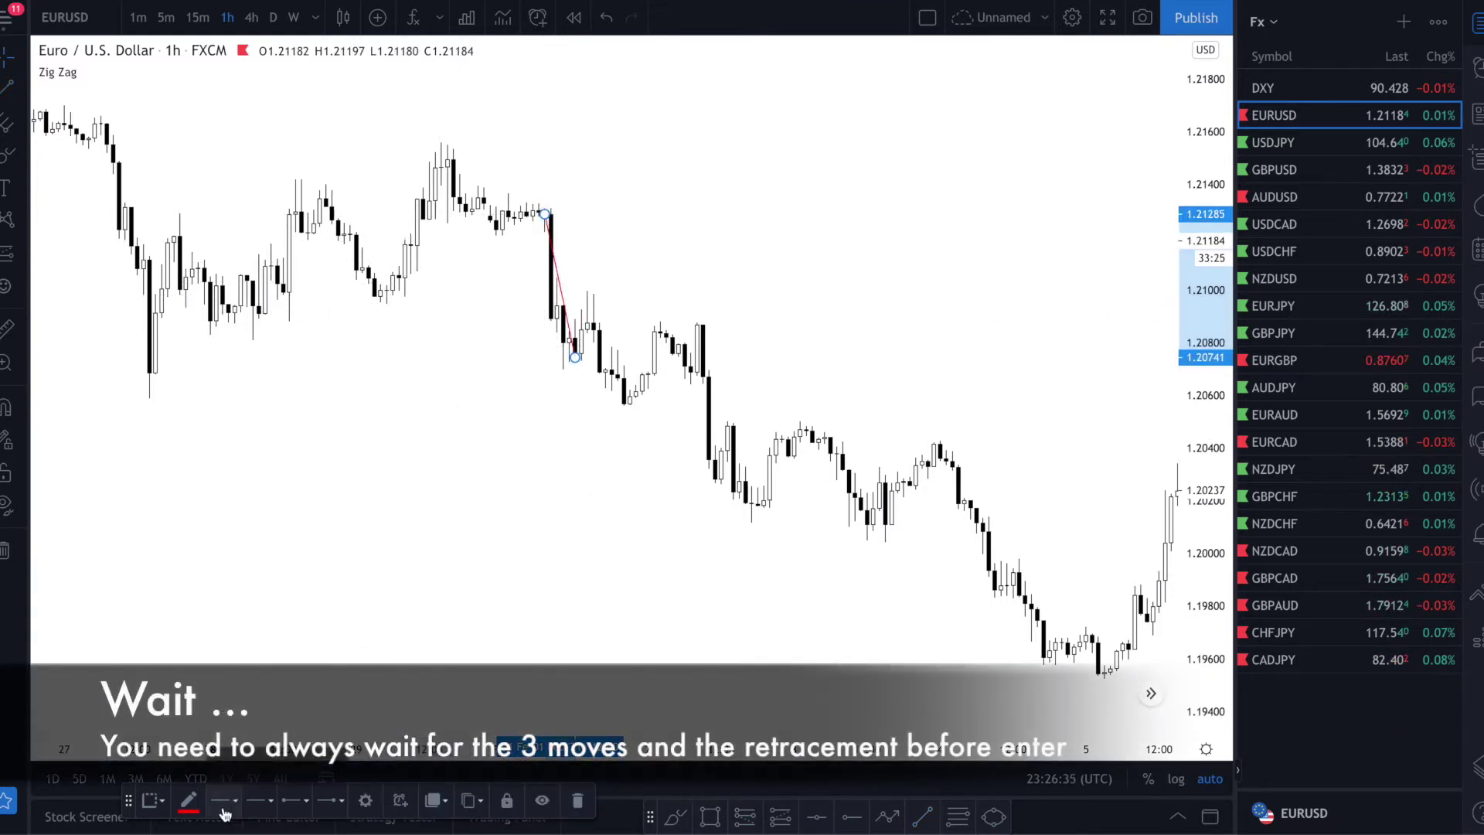
left_click(240, 796)
left_click(267, 765)
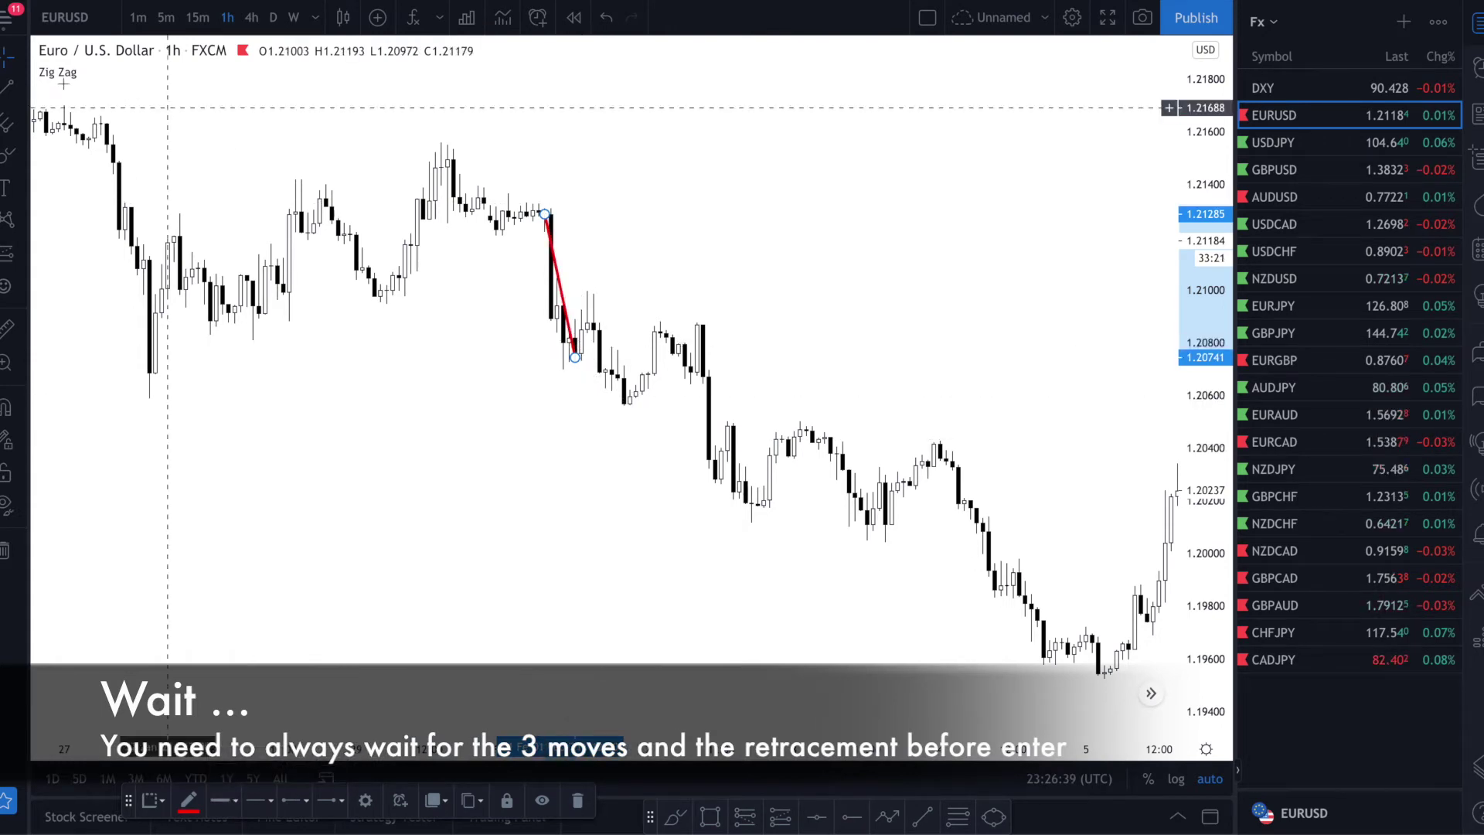
Add trend lines for the pullback from 1.20782 up to 1.20892 and for the next drop between 1.20892 and 1.20593.
left_click(6, 86)
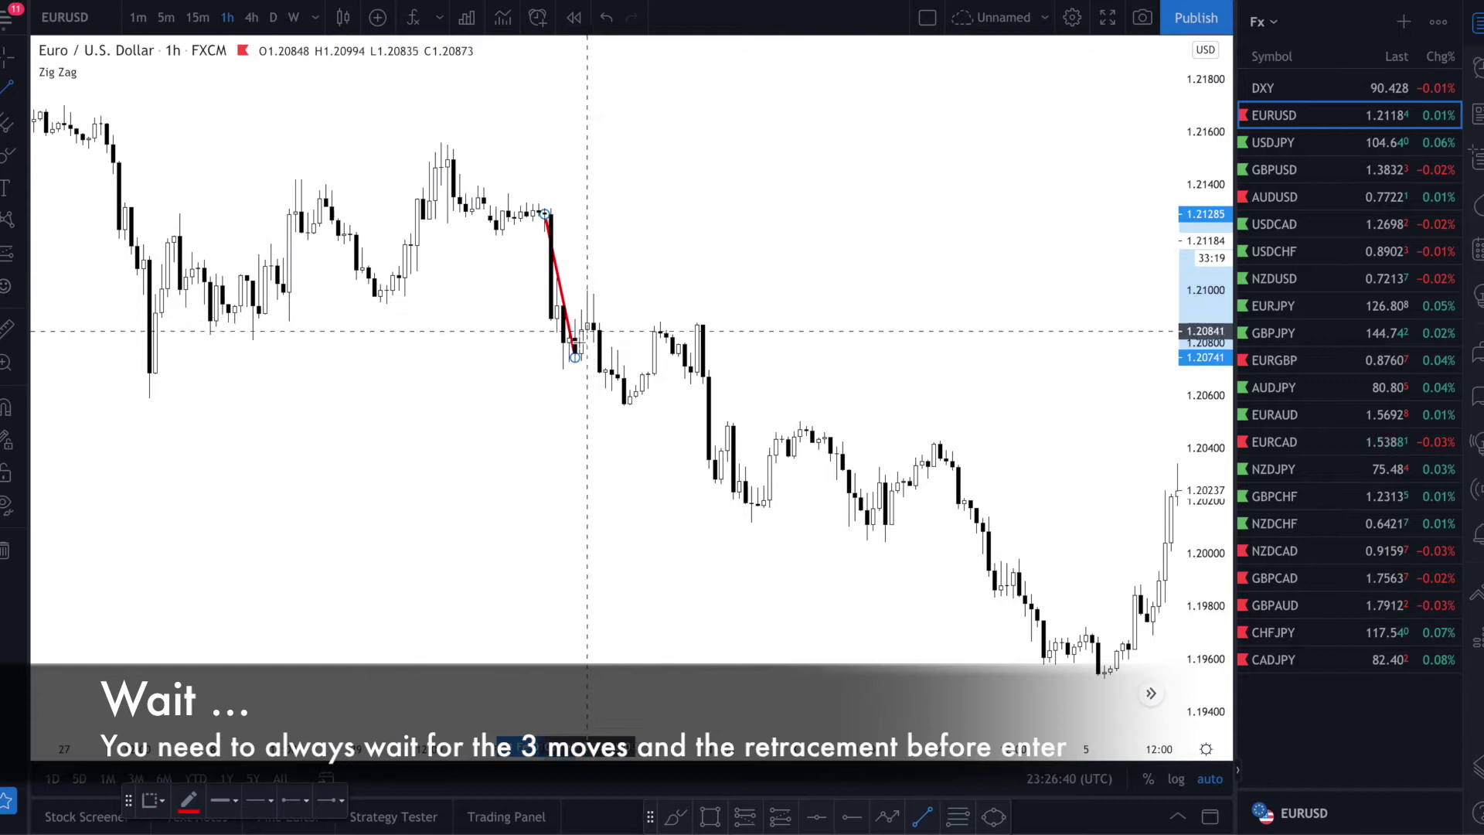
left_click(575, 349)
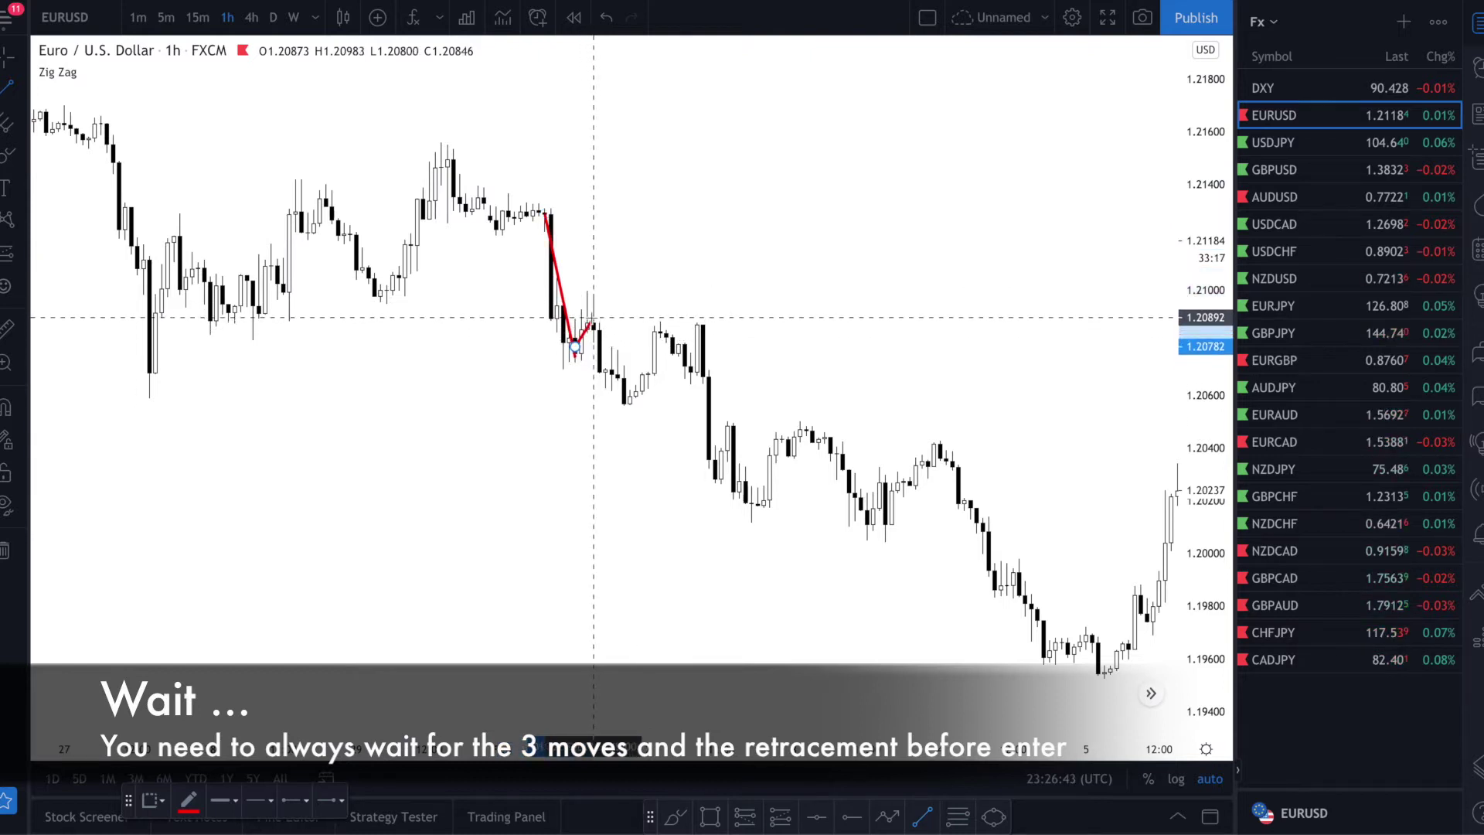
left_click(594, 317)
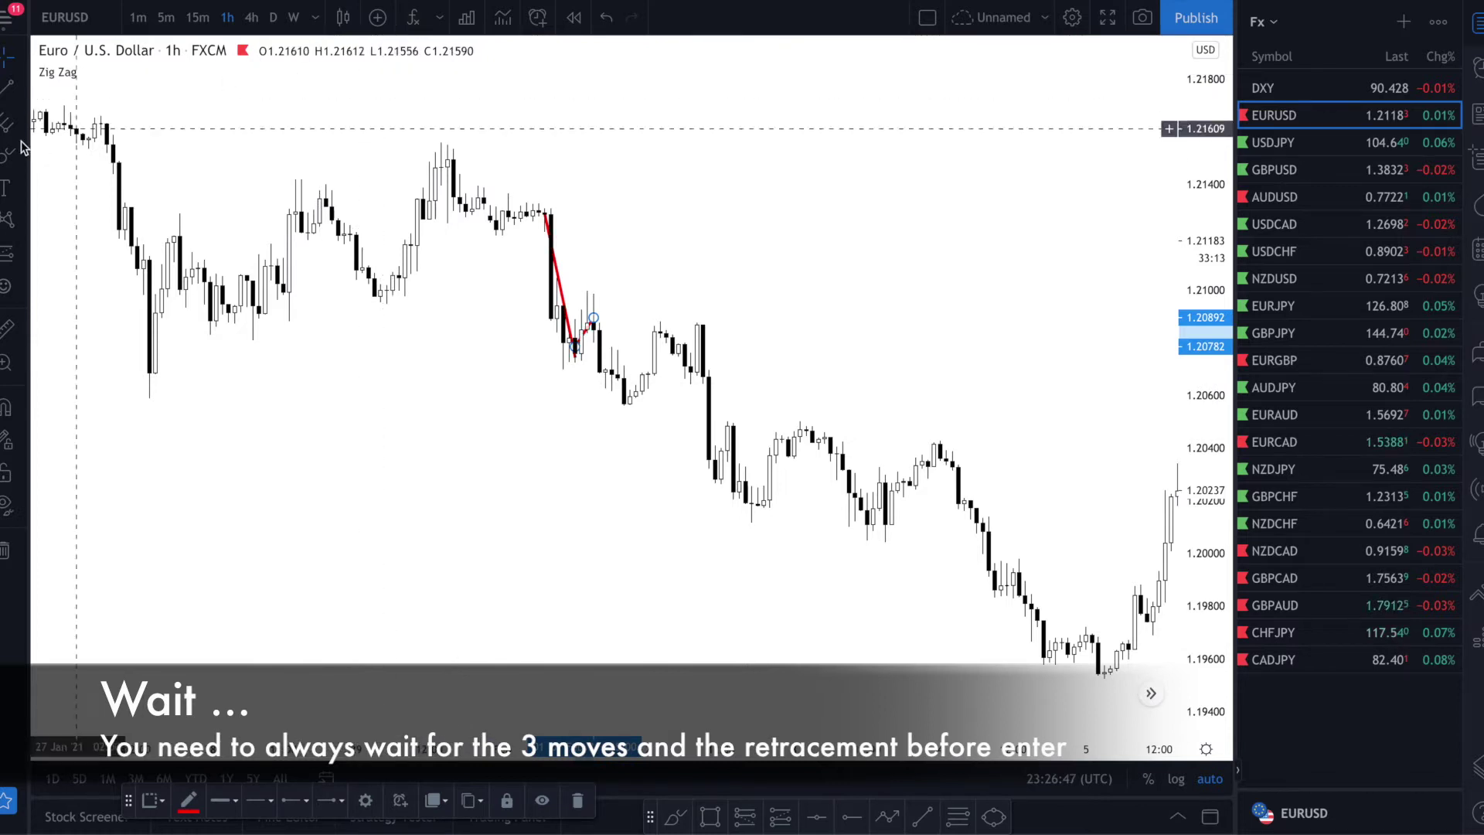
left_click(6, 88)
left_click(625, 396)
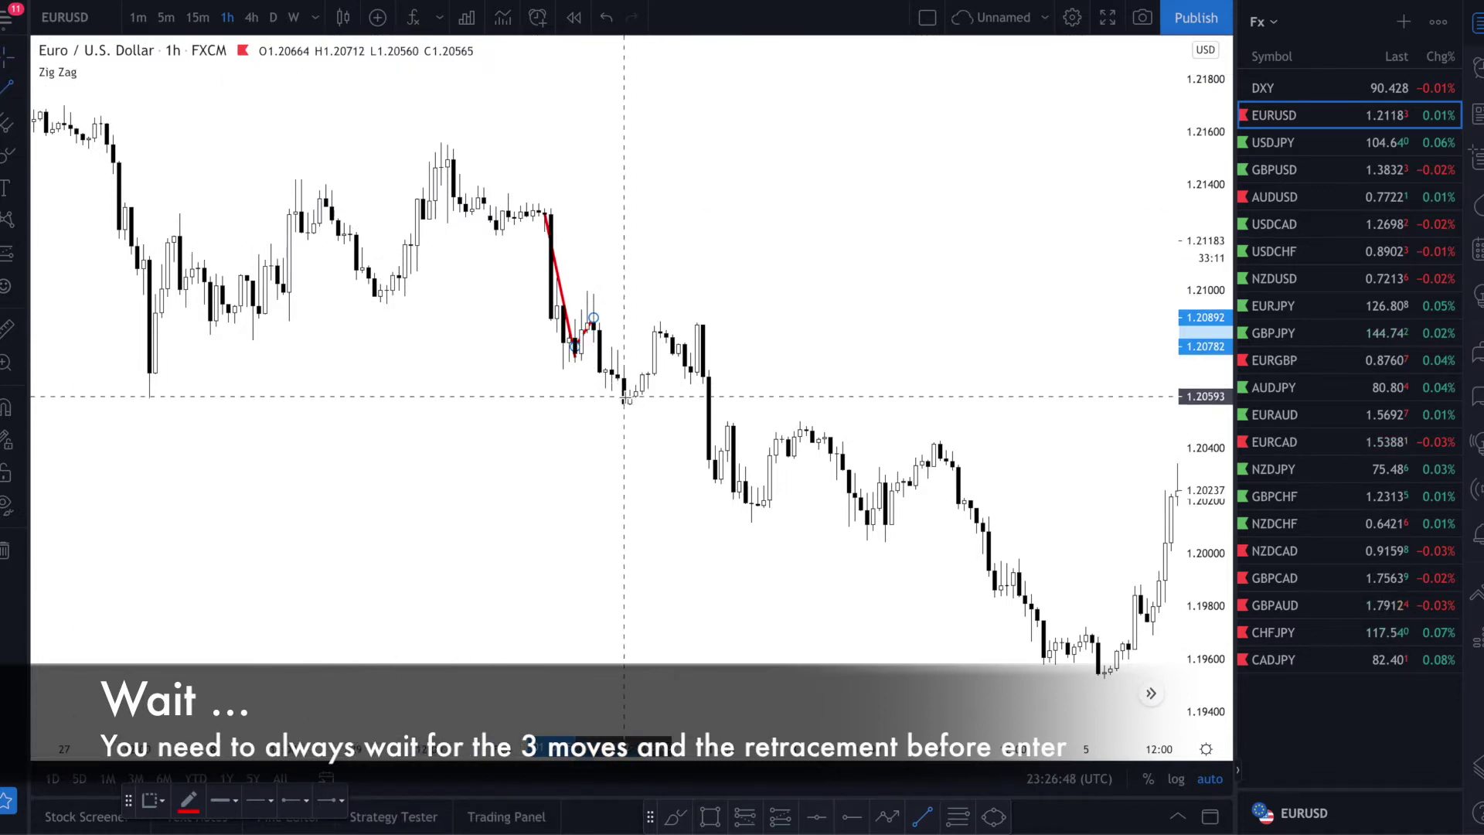
left_click(588, 318)
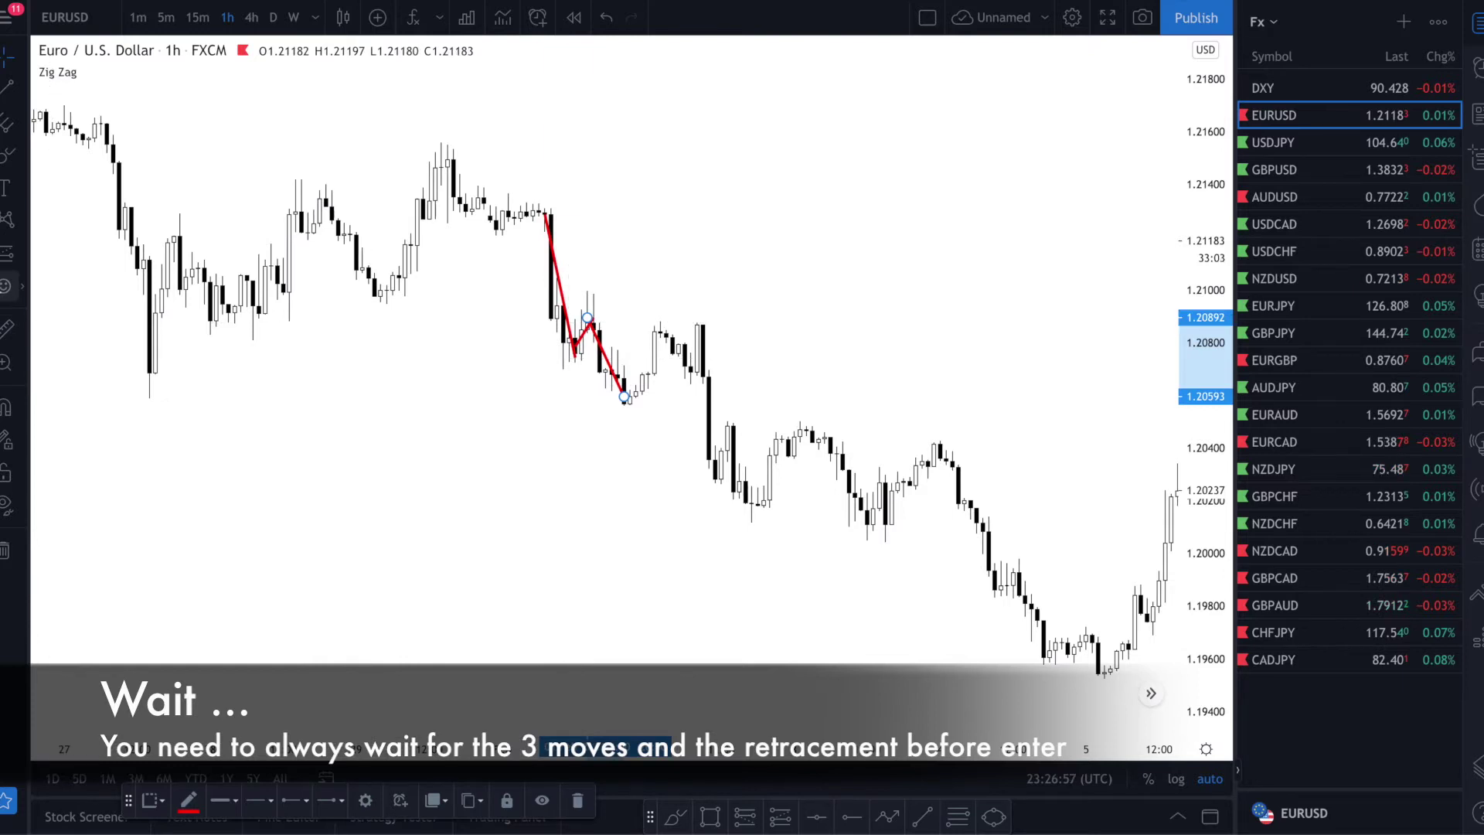
Draw a small ellipse around the first swing low, where the first falling trend line ends.
left_click(8, 154)
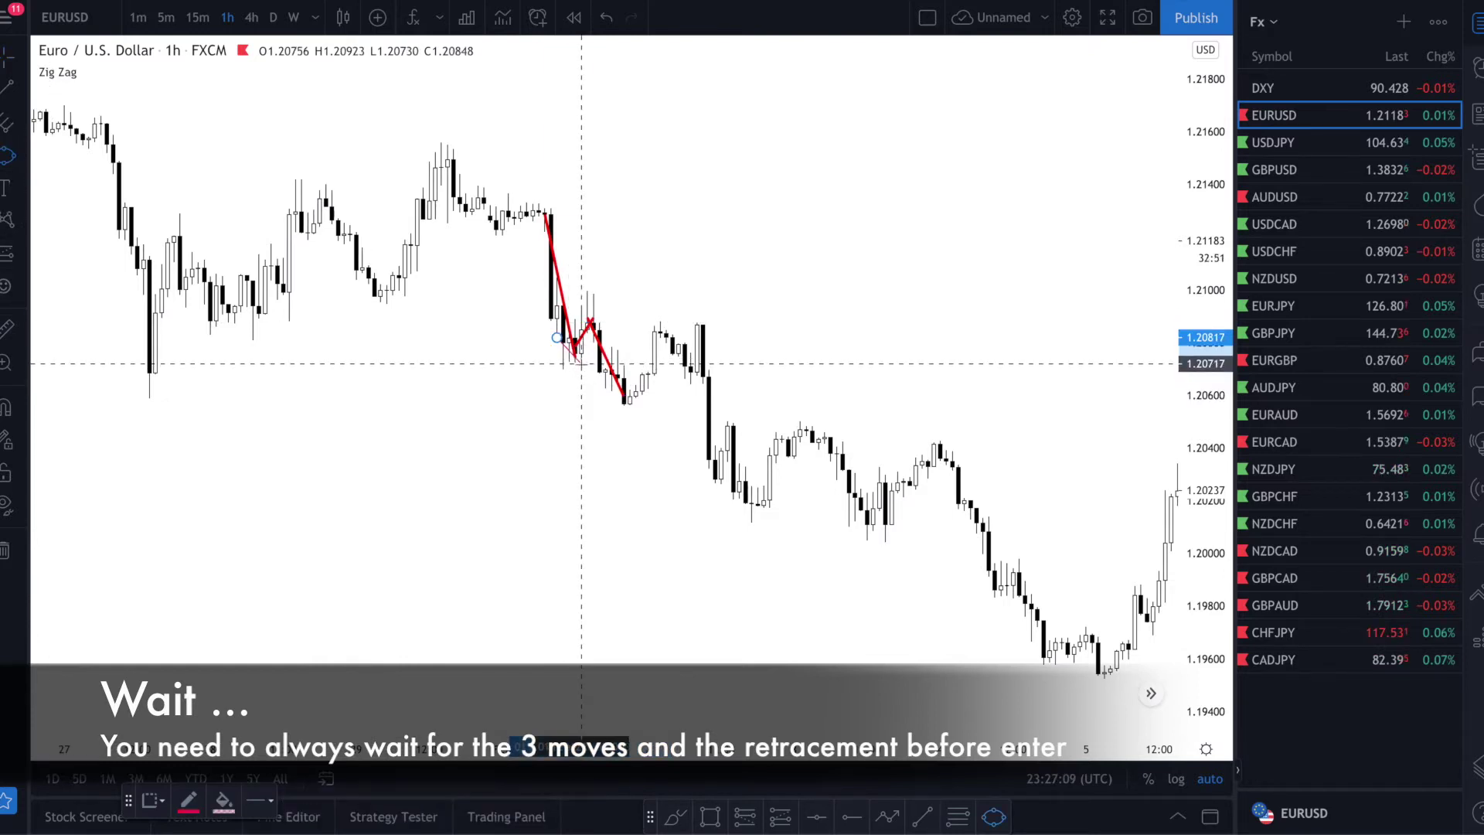
left_click(556, 337)
left_click(584, 333)
left_click(581, 360)
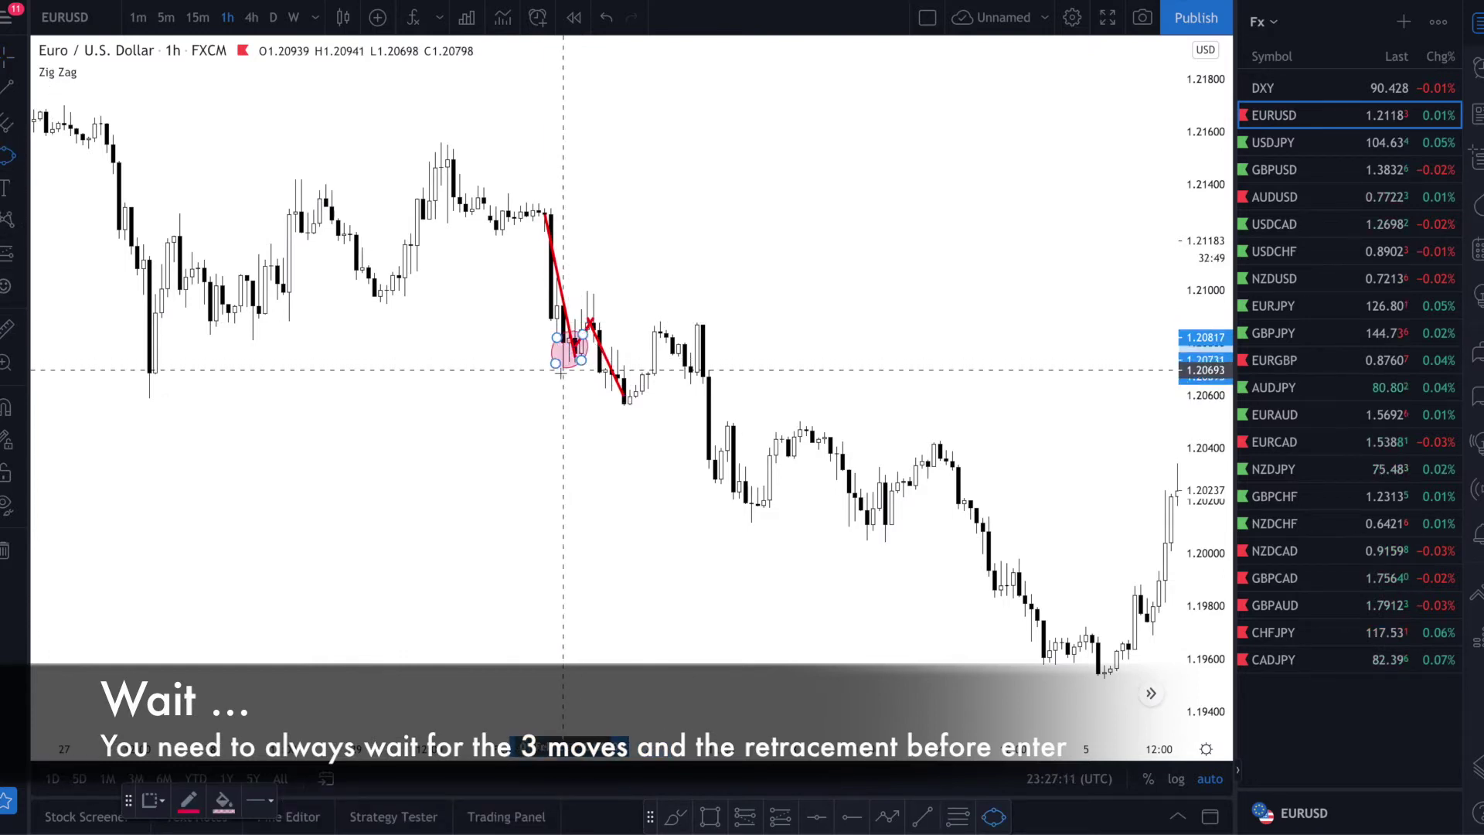
left_click(553, 365)
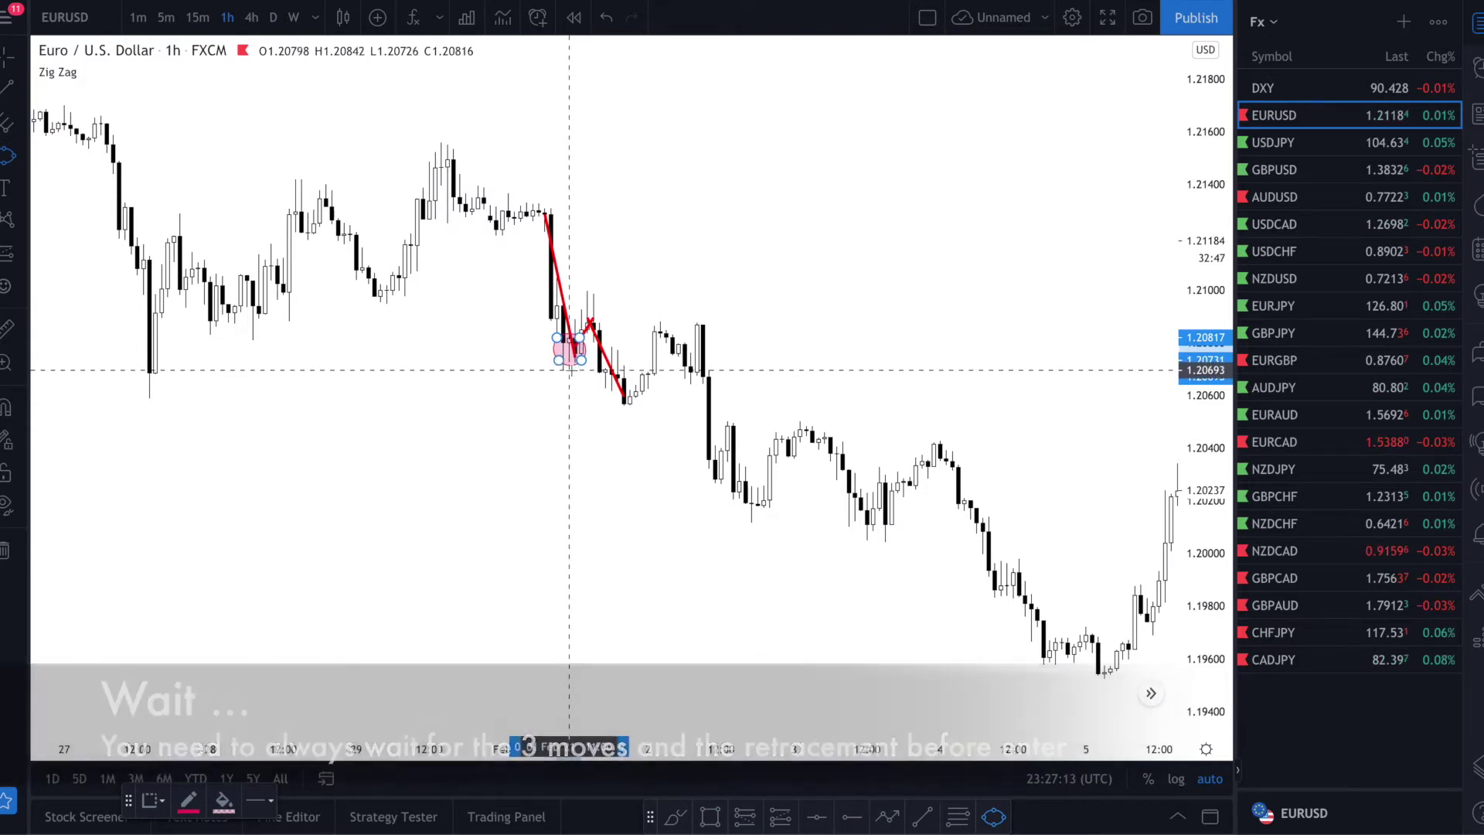
left_click(570, 370)
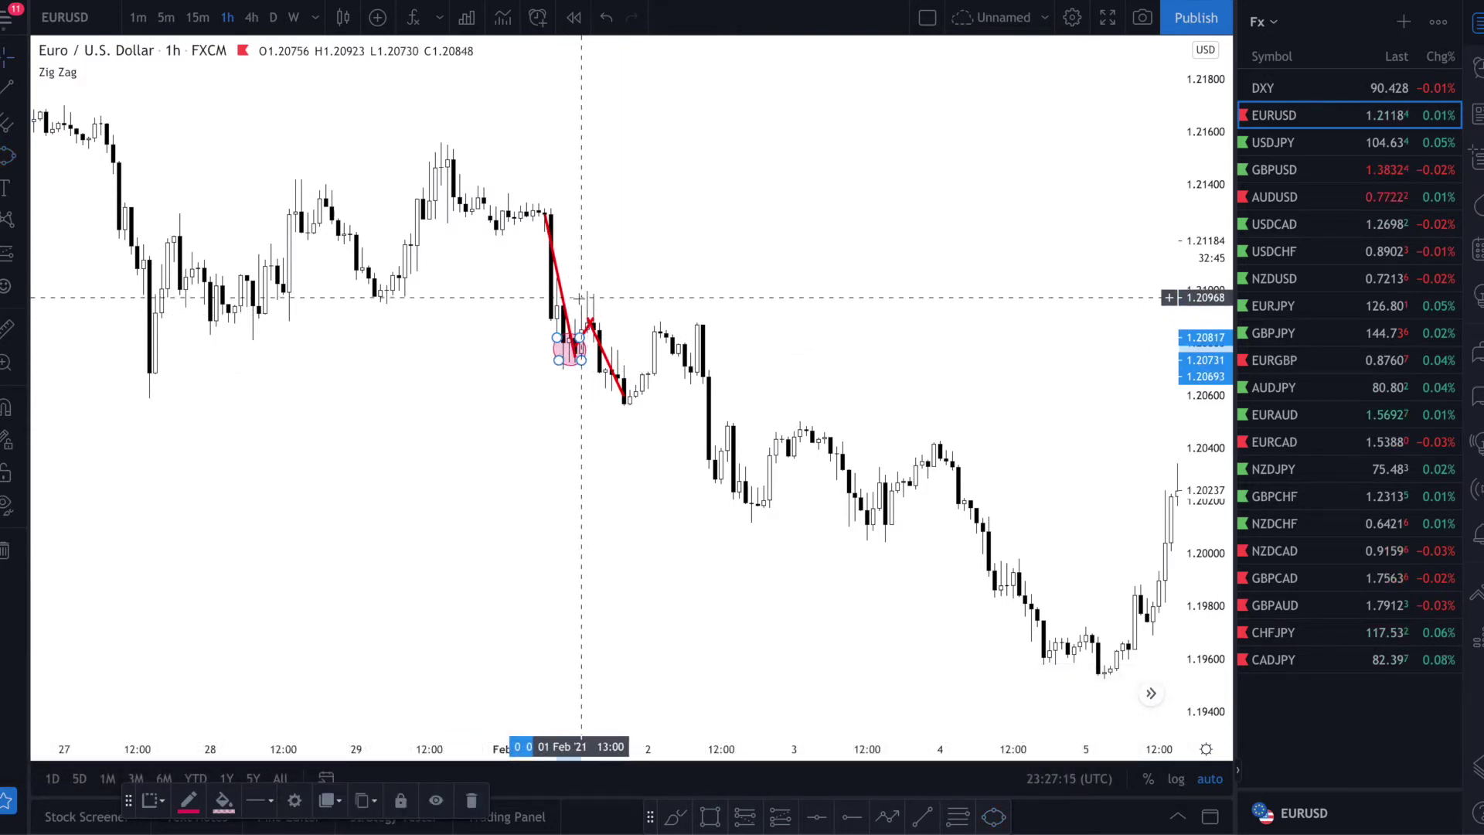
Draw an ellipse around the second, lower swing low, where the last falling trend line ends.
left_click(597, 319)
left_click_drag(597, 319, 604, 319)
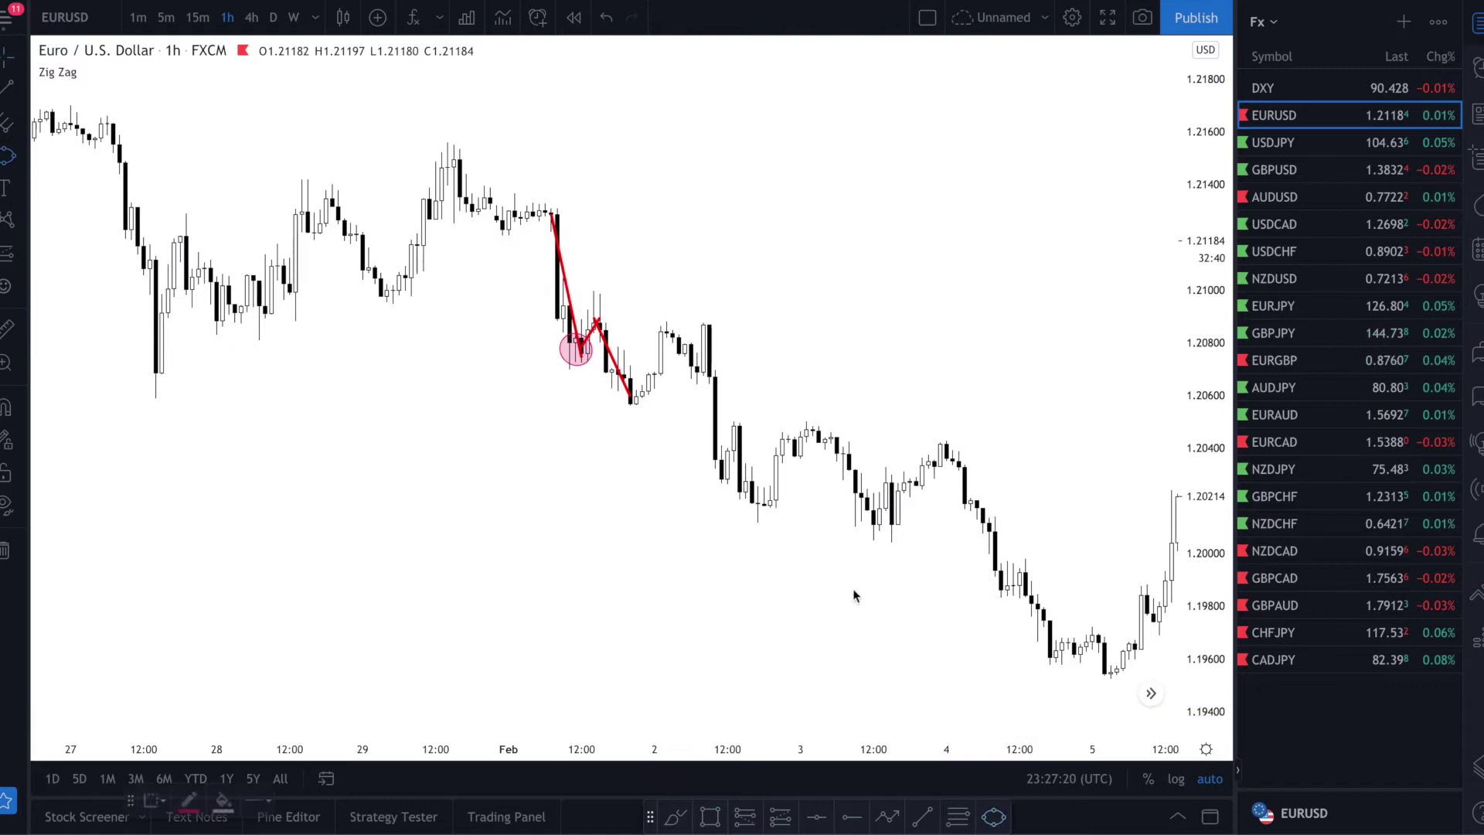
left_click(630, 410)
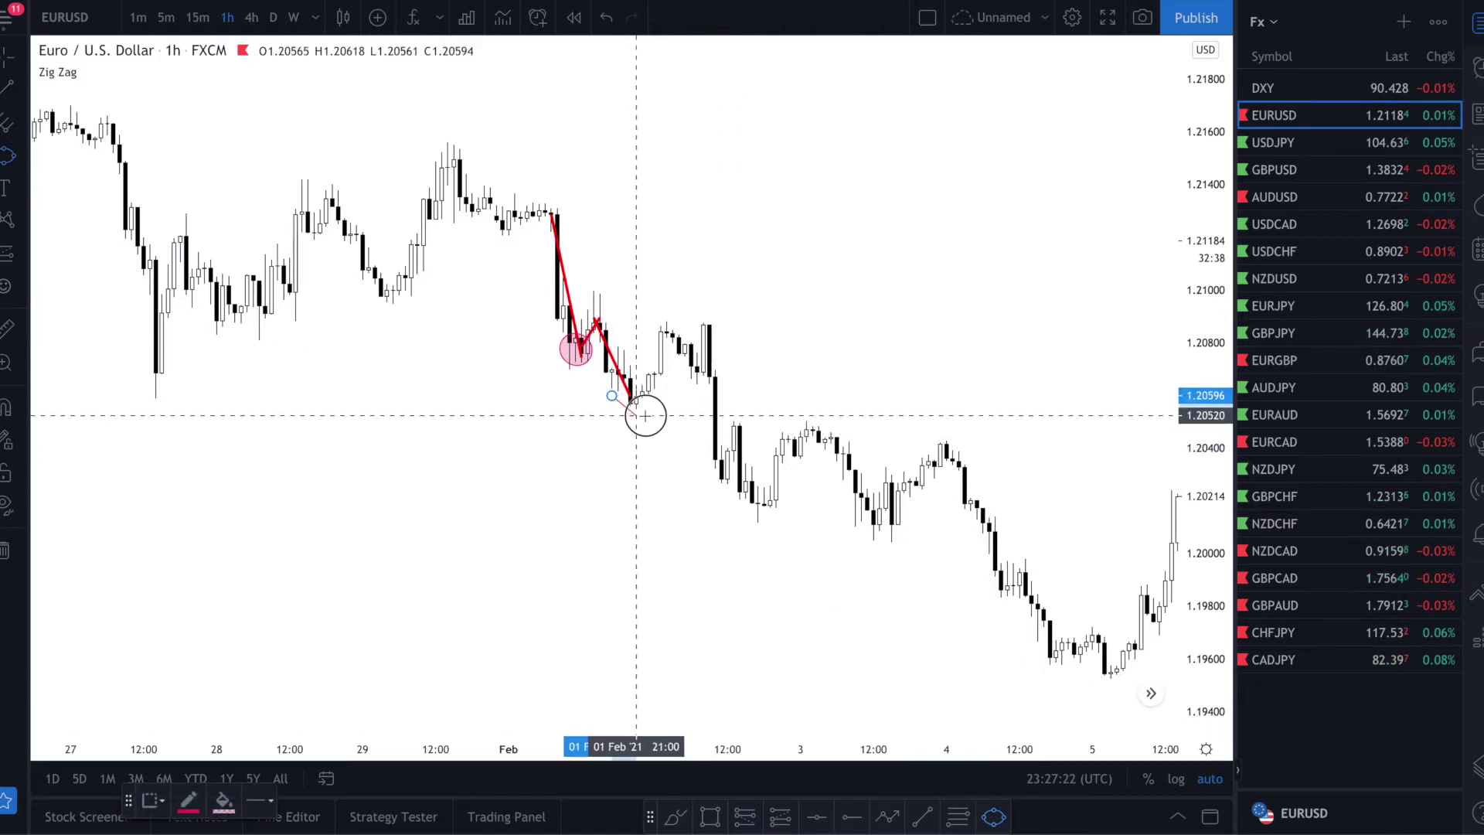
left_click(653, 397)
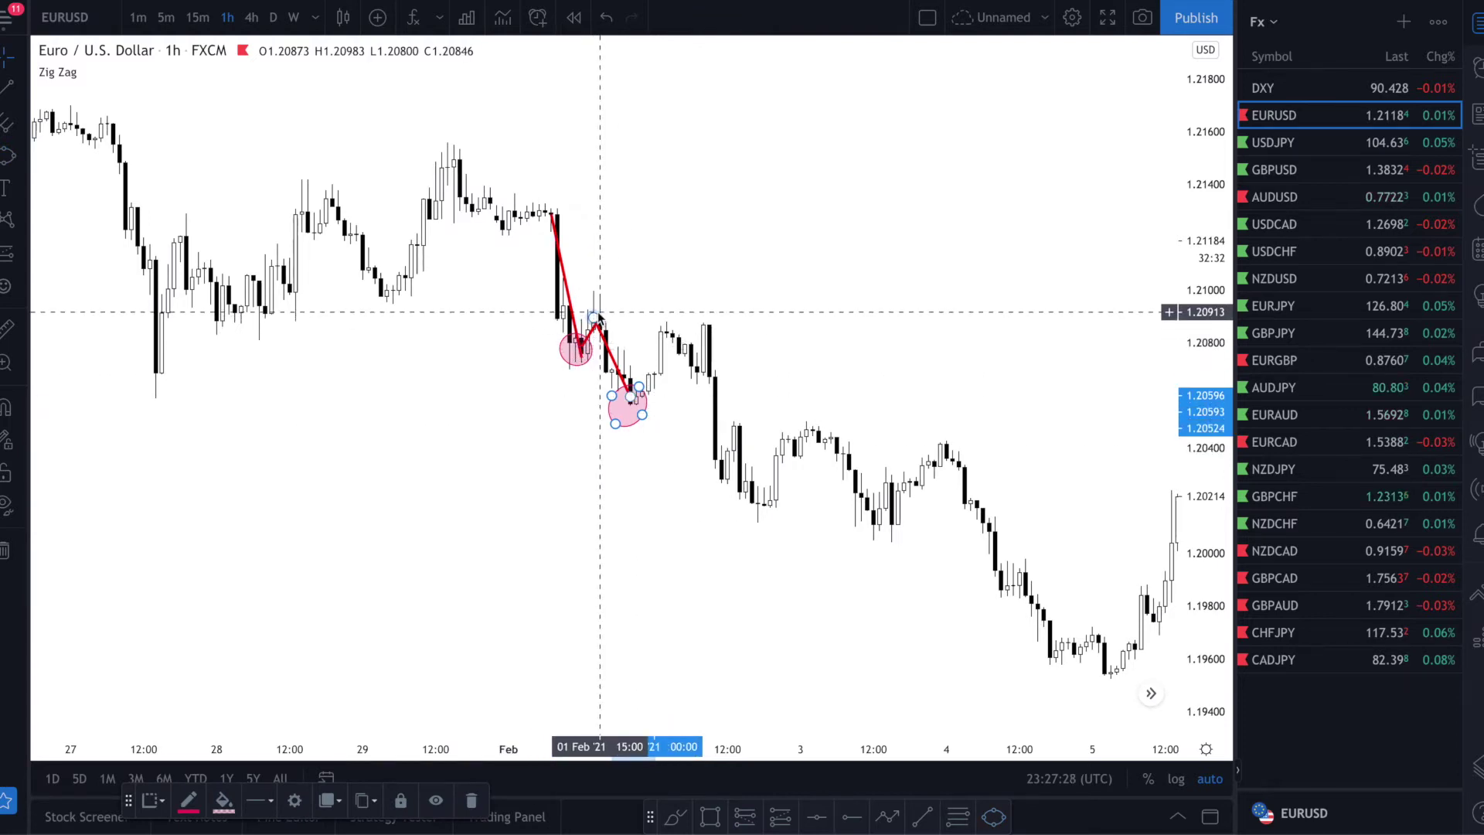
Draw ellipses around the pullback high between the two lows and around the starting point of the first drop.
left_click(994, 817)
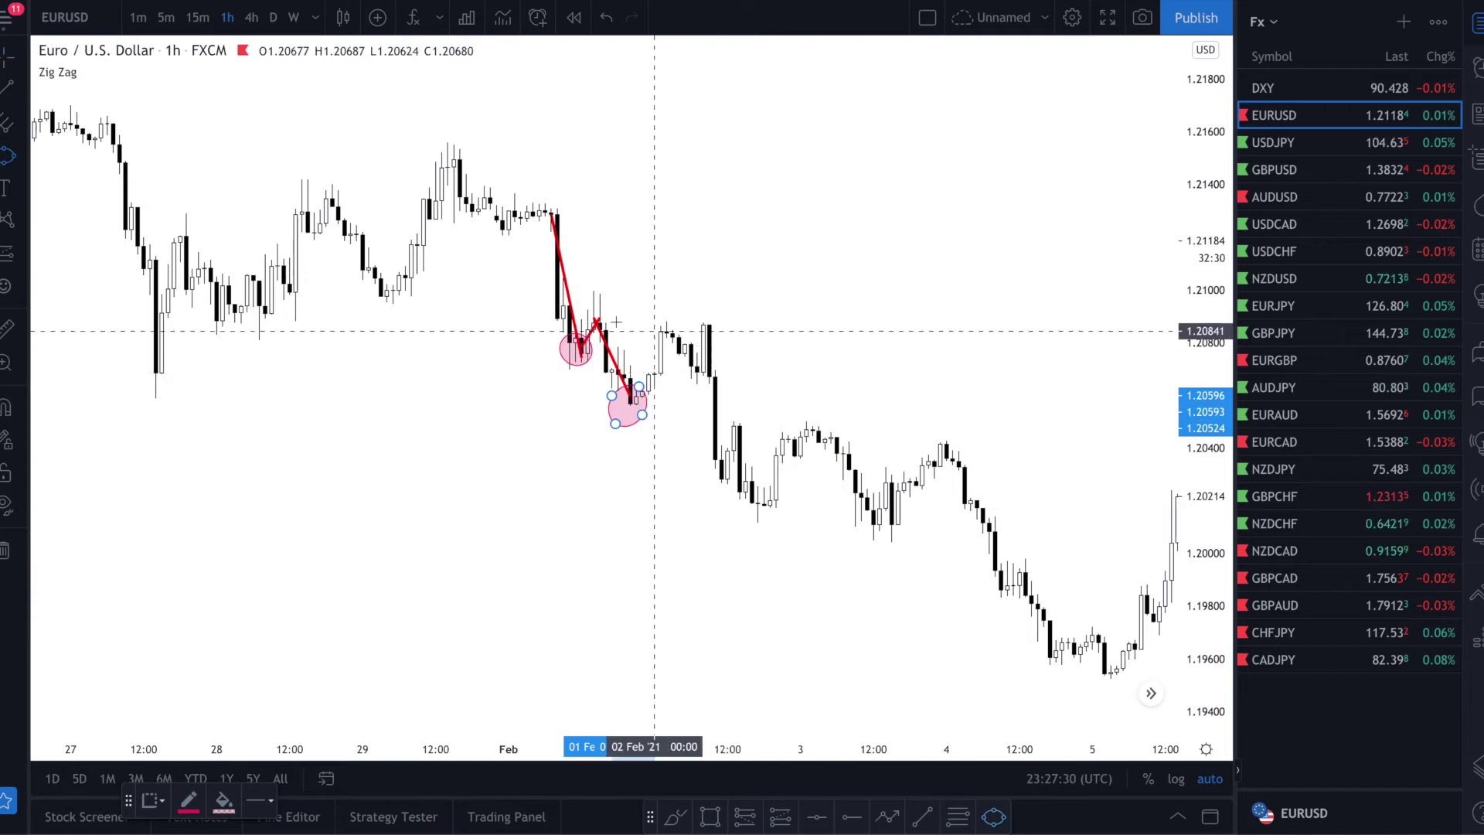
left_click(581, 303)
left_click(600, 321)
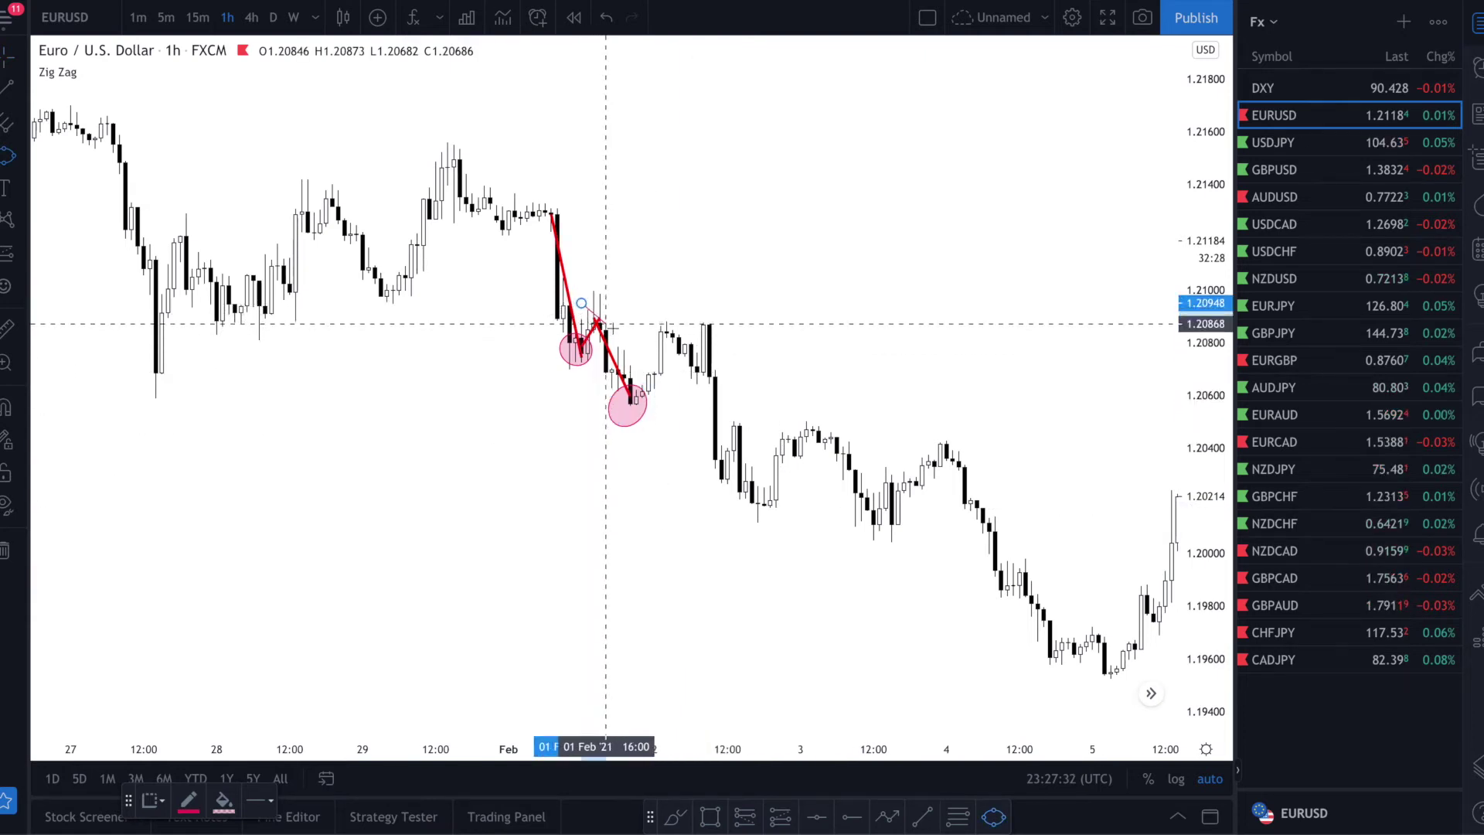
left_click(546, 200)
left_click(558, 230)
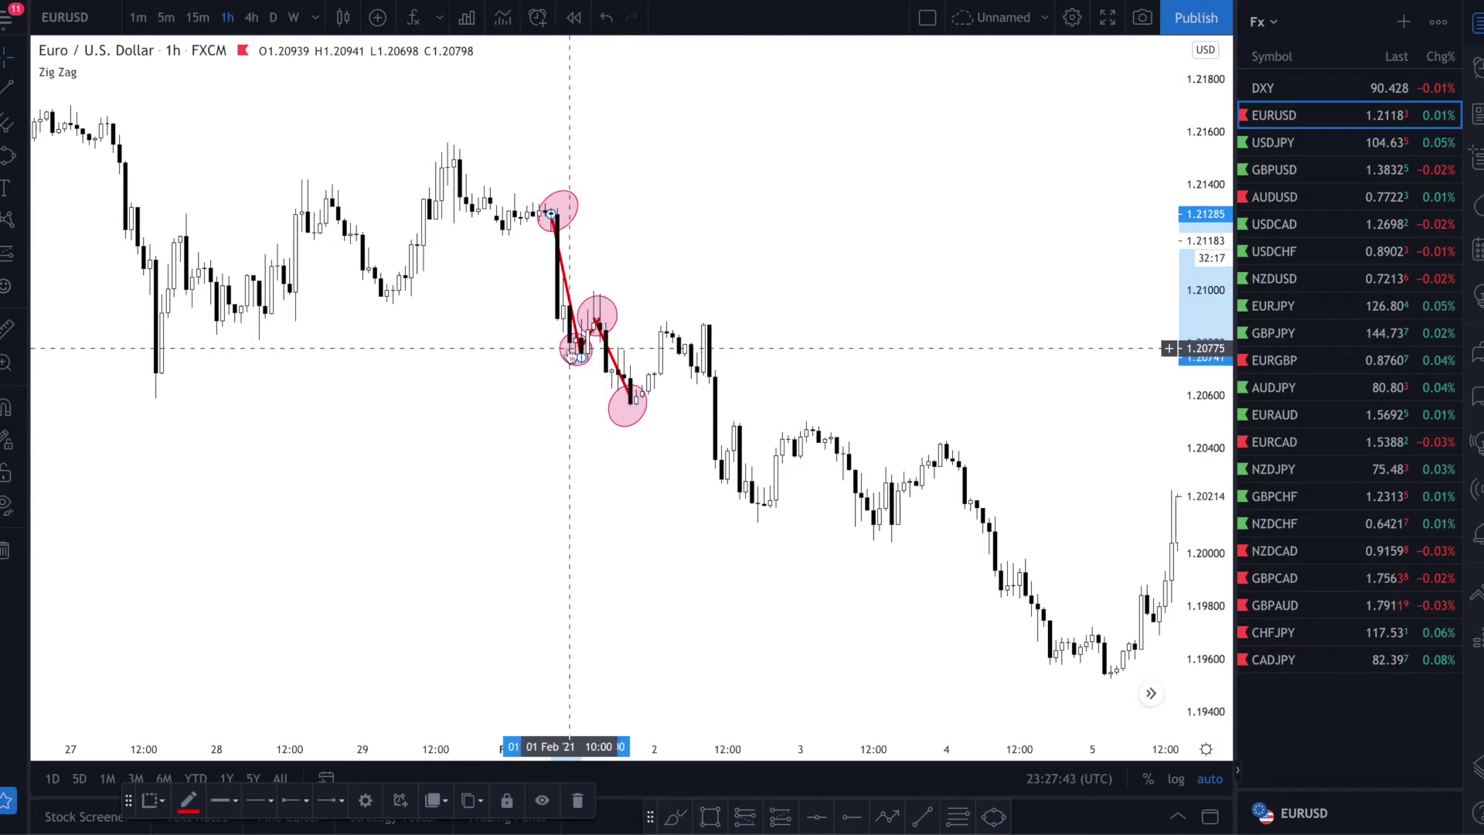
left_click(616, 441)
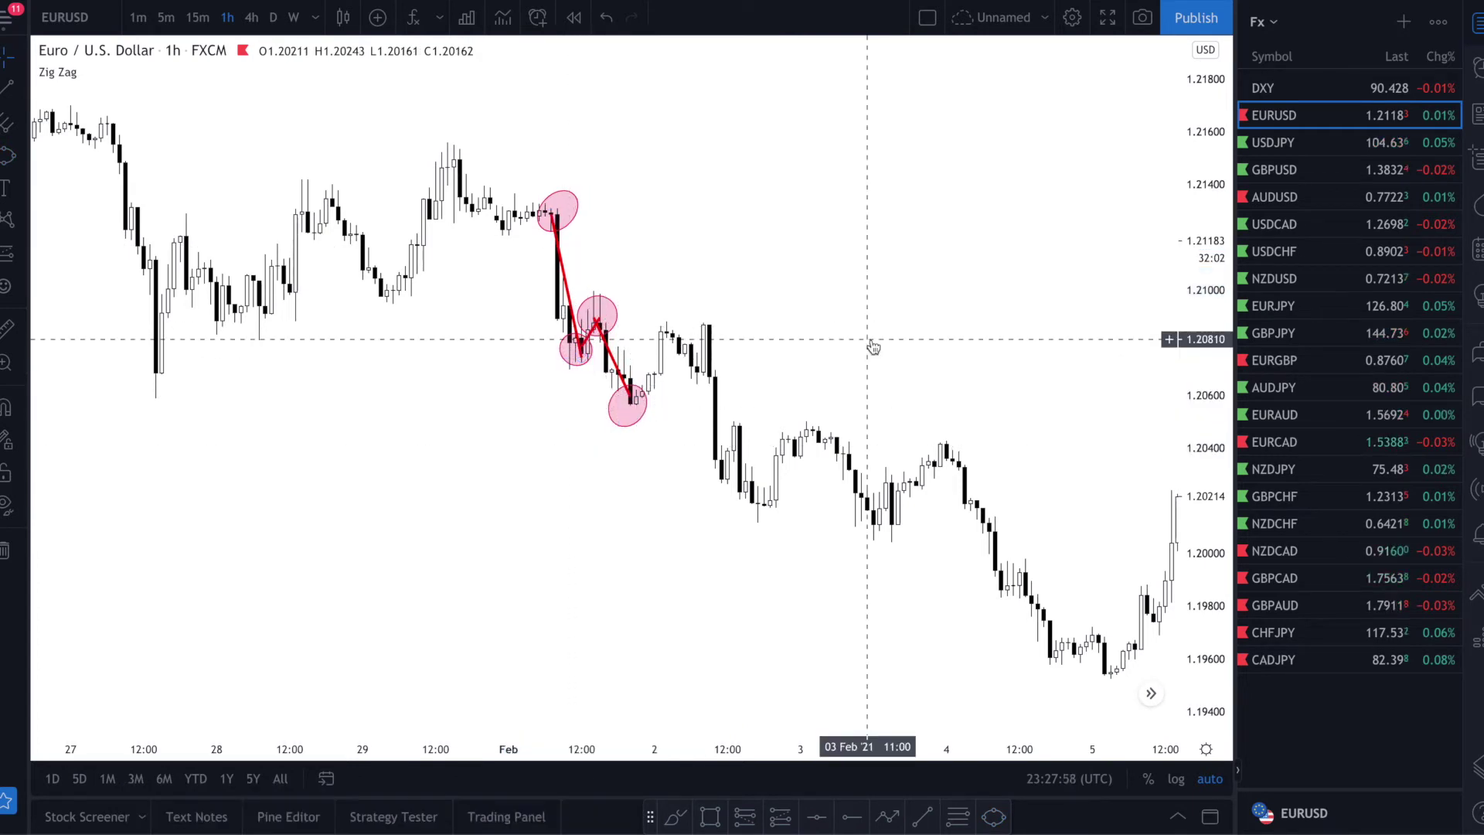
Draw a horizontal trend line at 1.20868 from the pullback high to 3 Feb, and shrink the ATR pane.
left_click(7, 86)
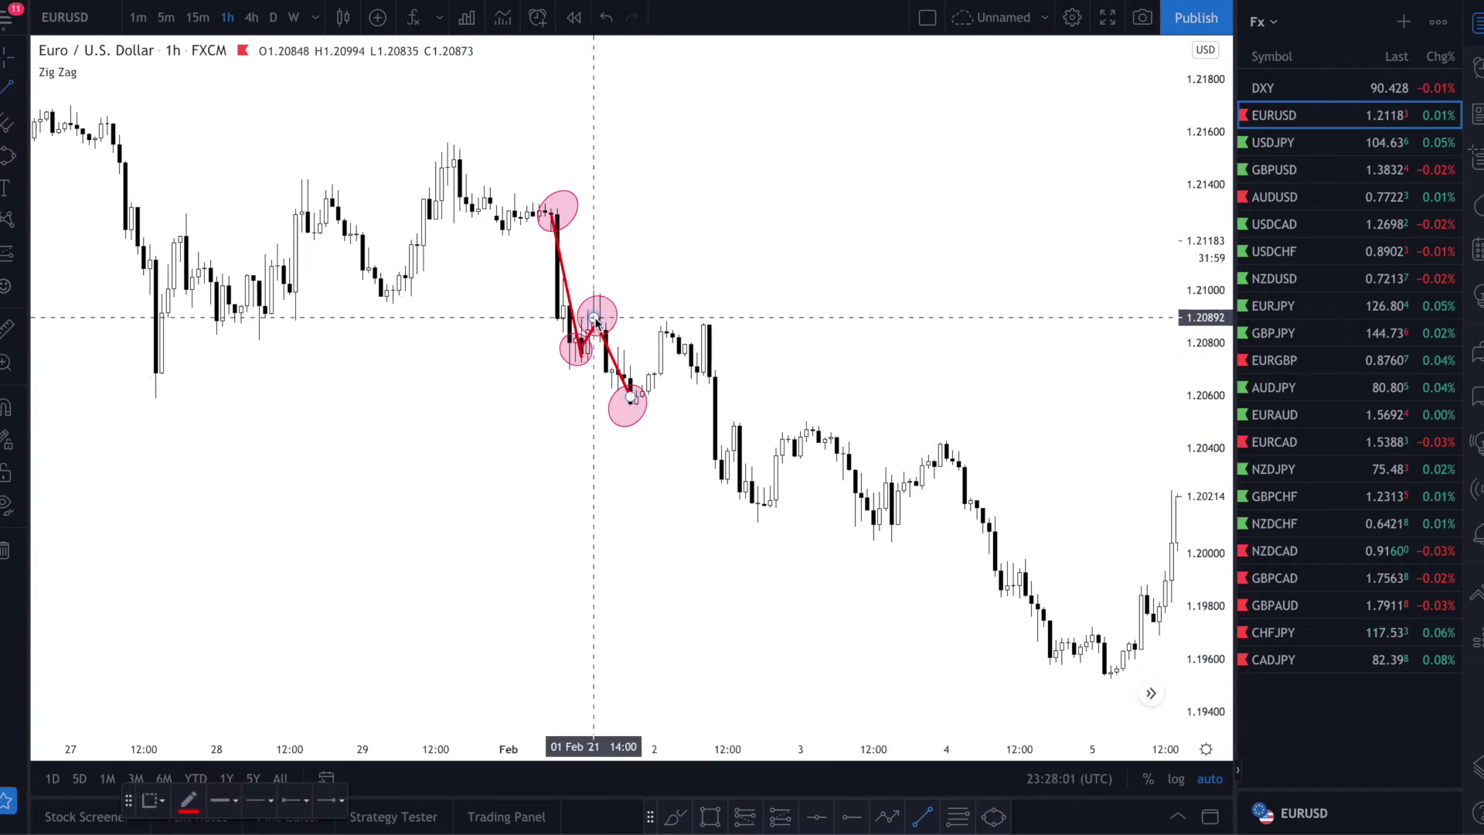
left_click_drag(594, 323, 850, 324)
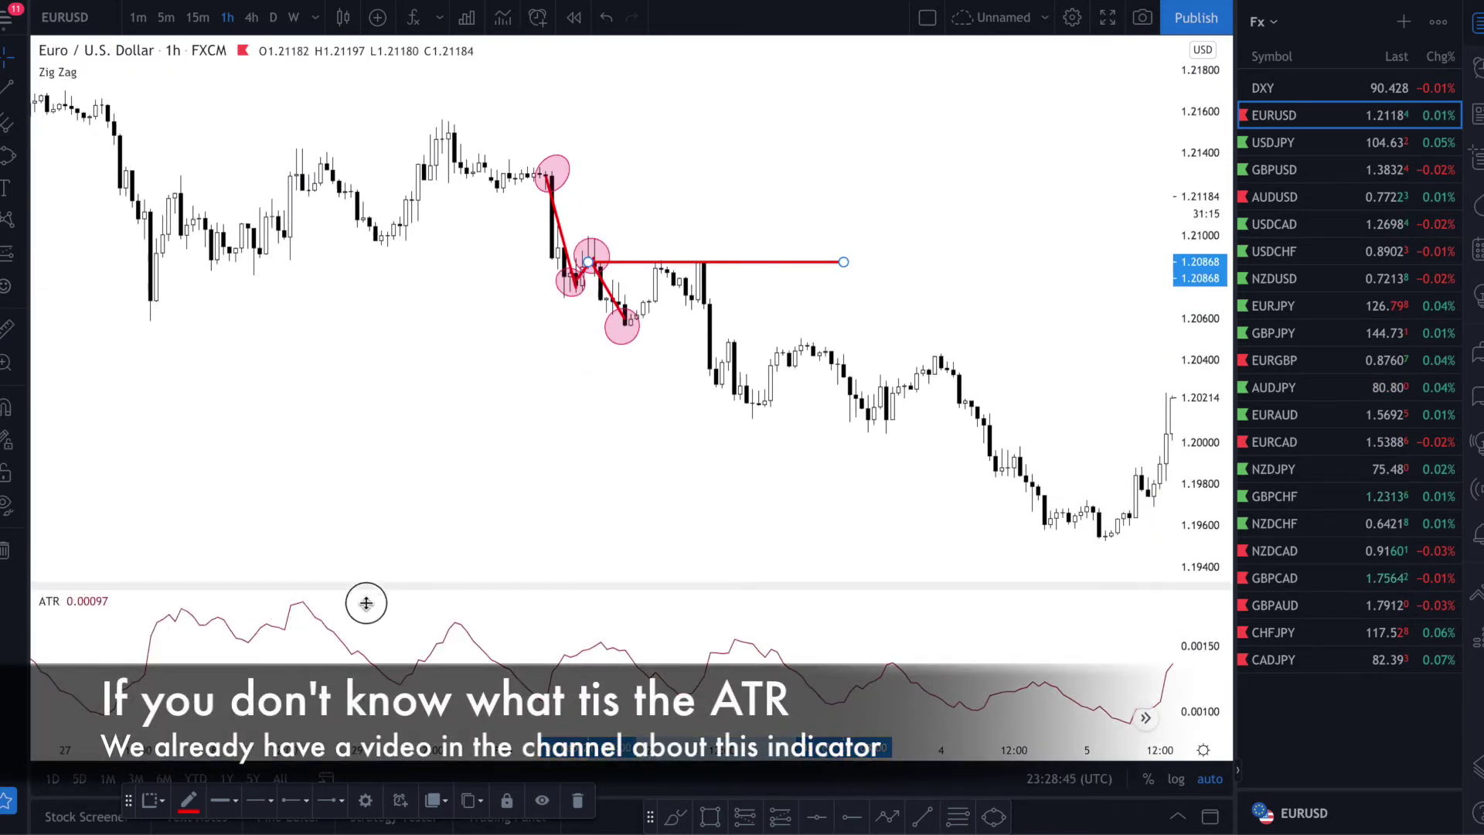
left_click_drag(366, 603, 353, 685)
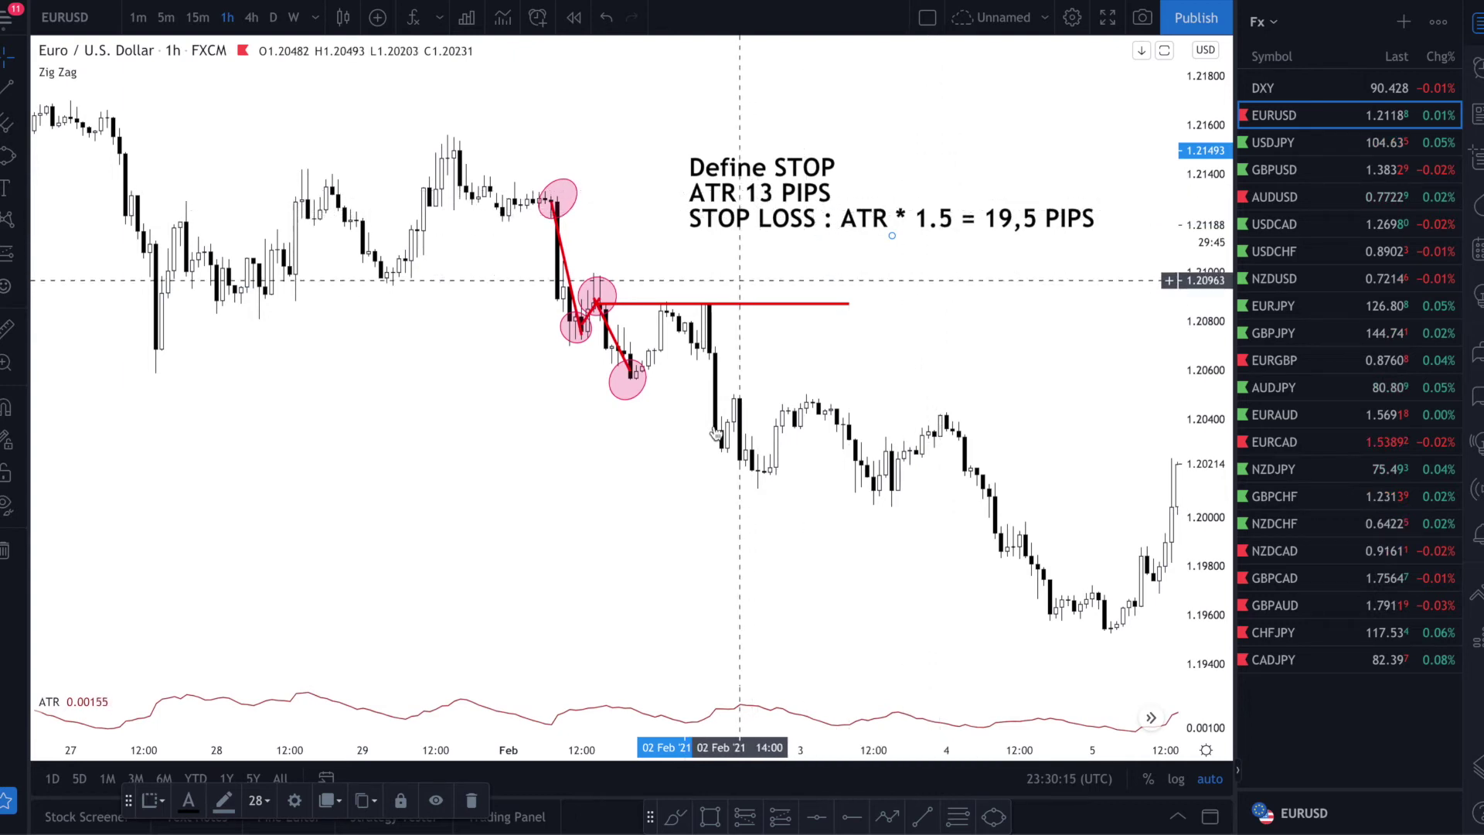
Place a short position from 1.20852 on 2 Feb, with its stop at 1.21048 and its target at 1.20614.
left_click(661, 307)
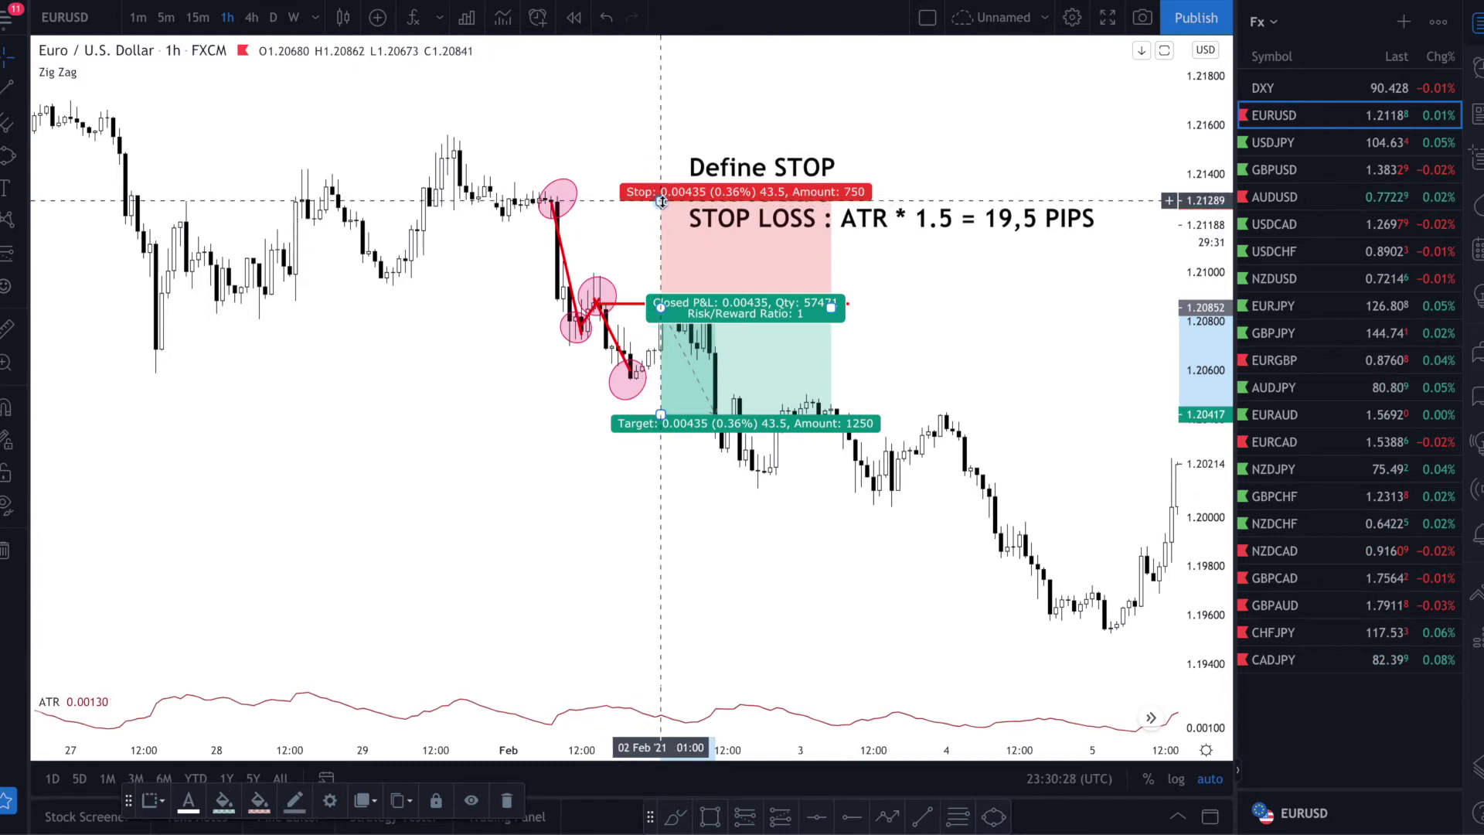
left_click_drag(661, 202, 652, 260)
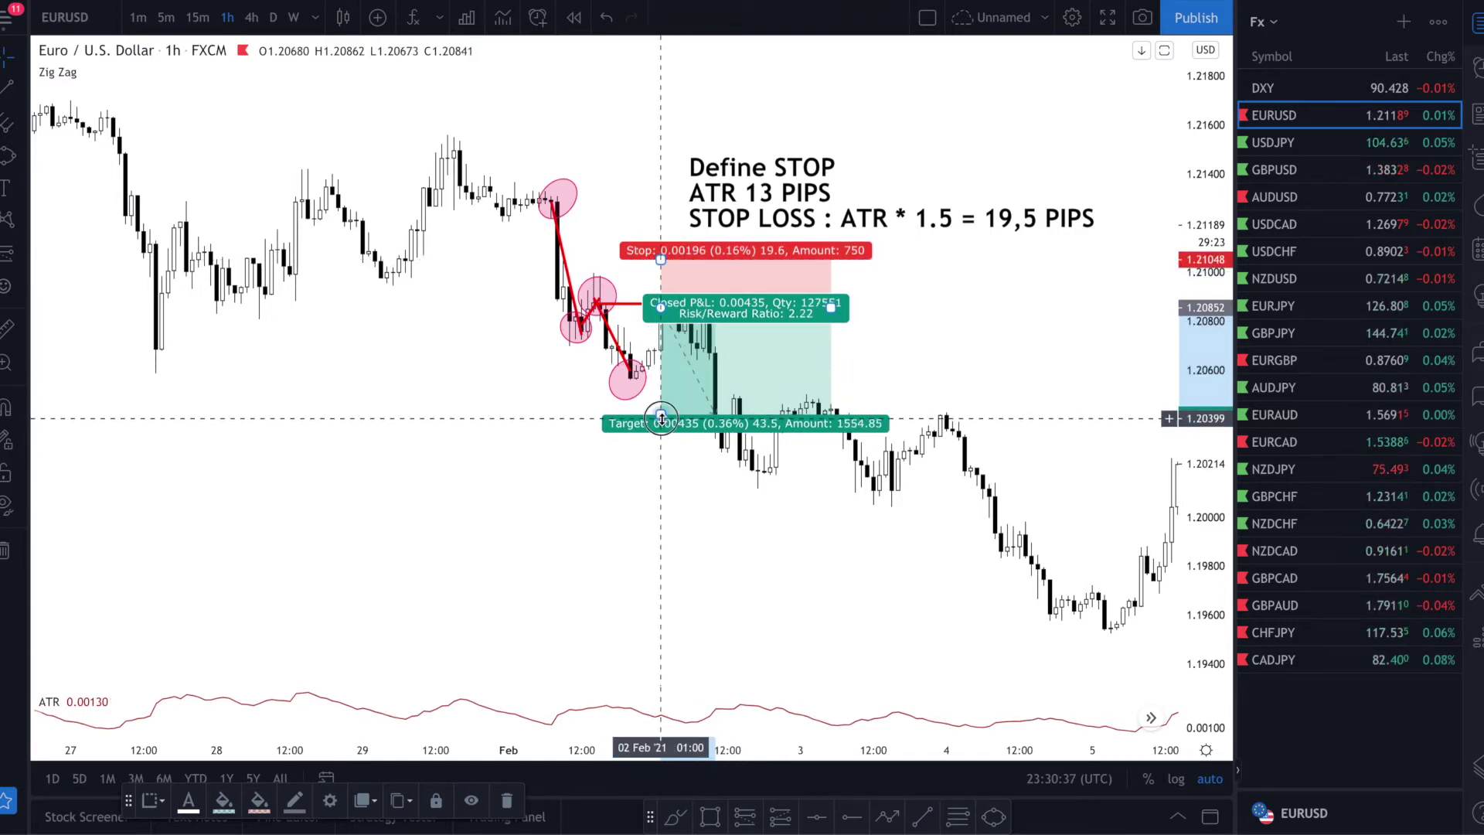
left_click_drag(661, 418, 667, 366)
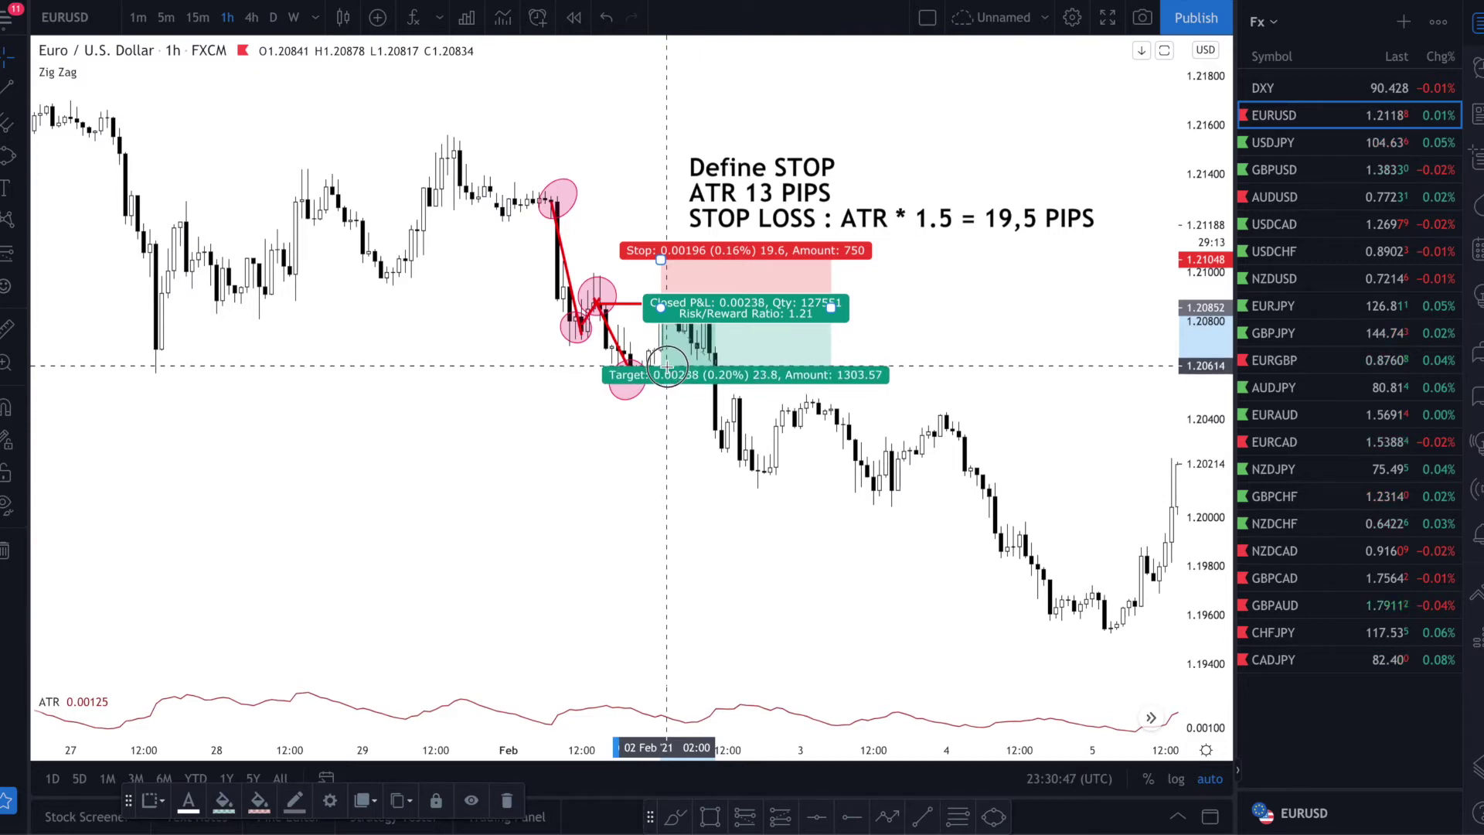
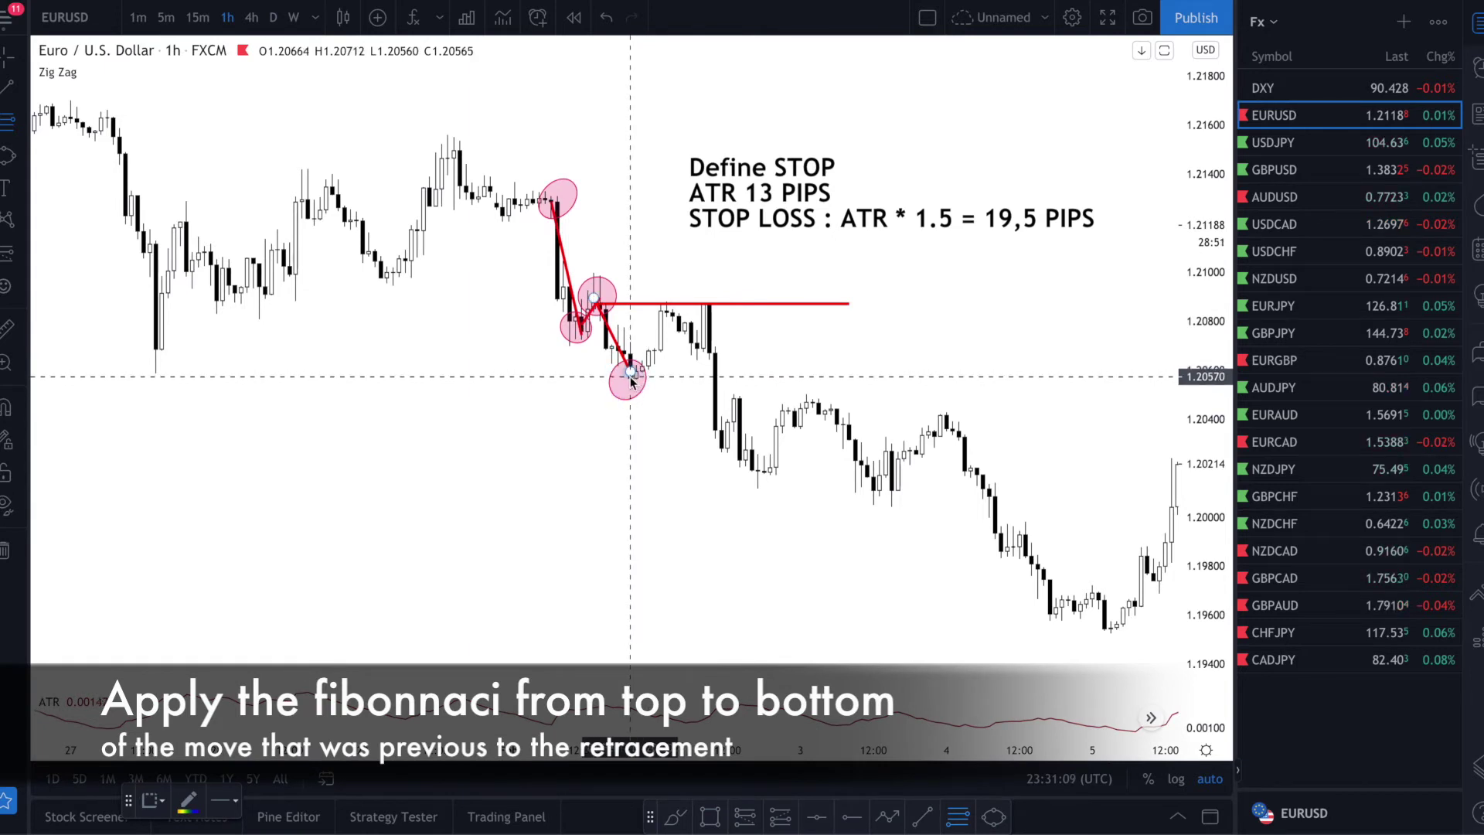
Draw a Fibonacci retracement with level 1 on the second swing low at 1.20570 and level 0 on the horizontal line at 1.20866.
left_click(661, 379)
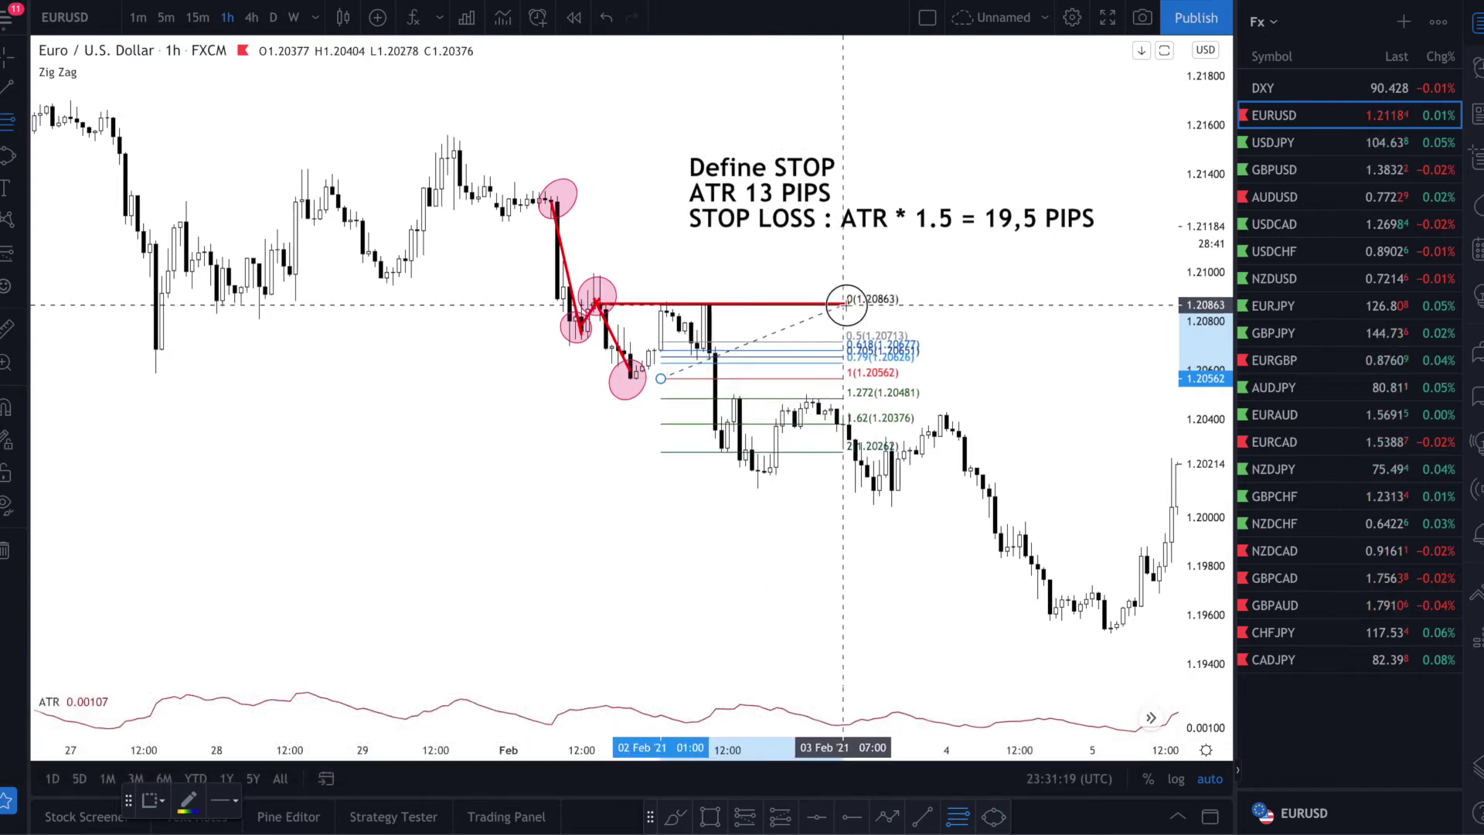
left_click(845, 303)
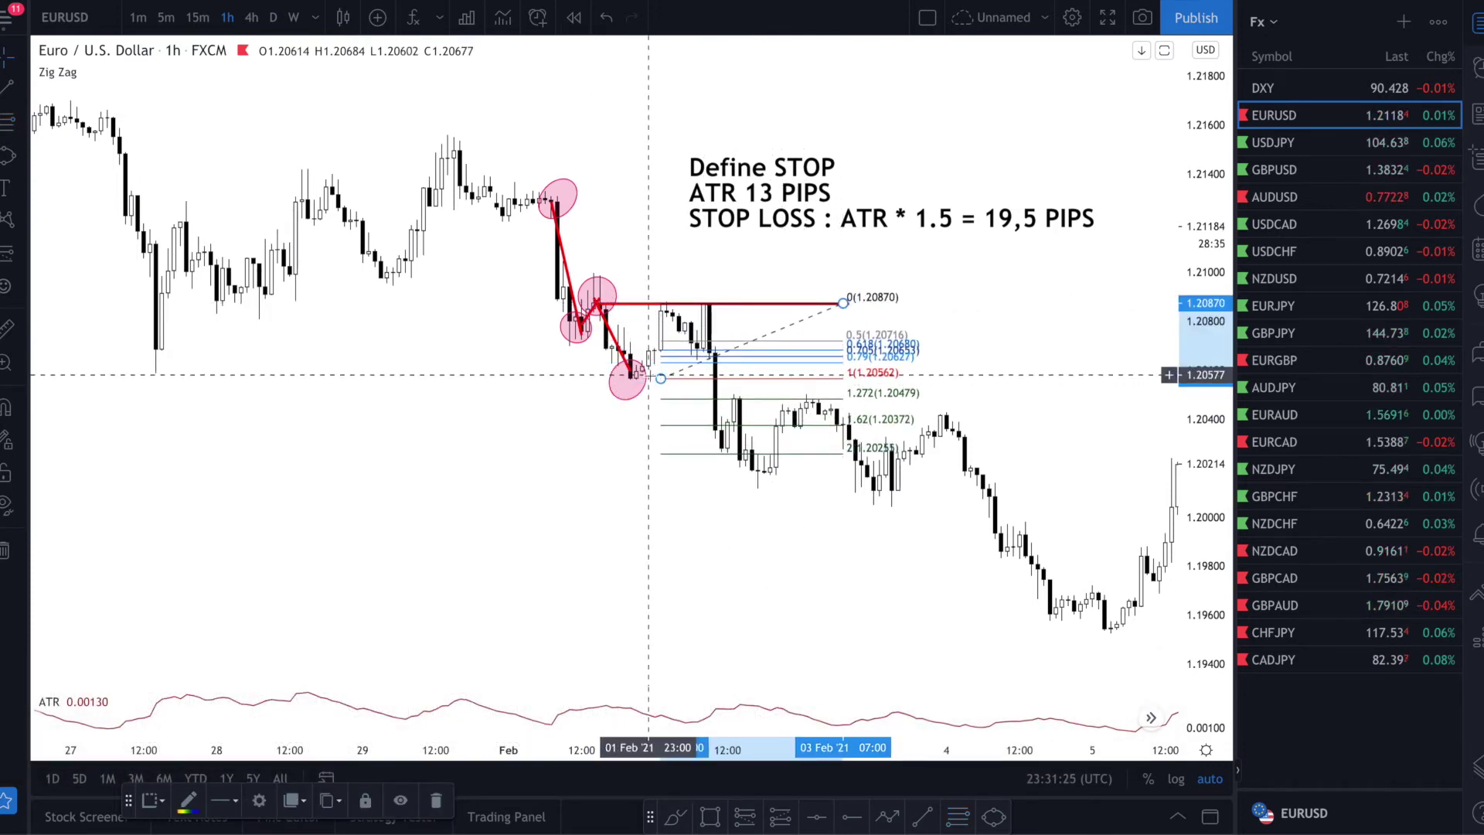
left_click_drag(636, 377, 630, 376)
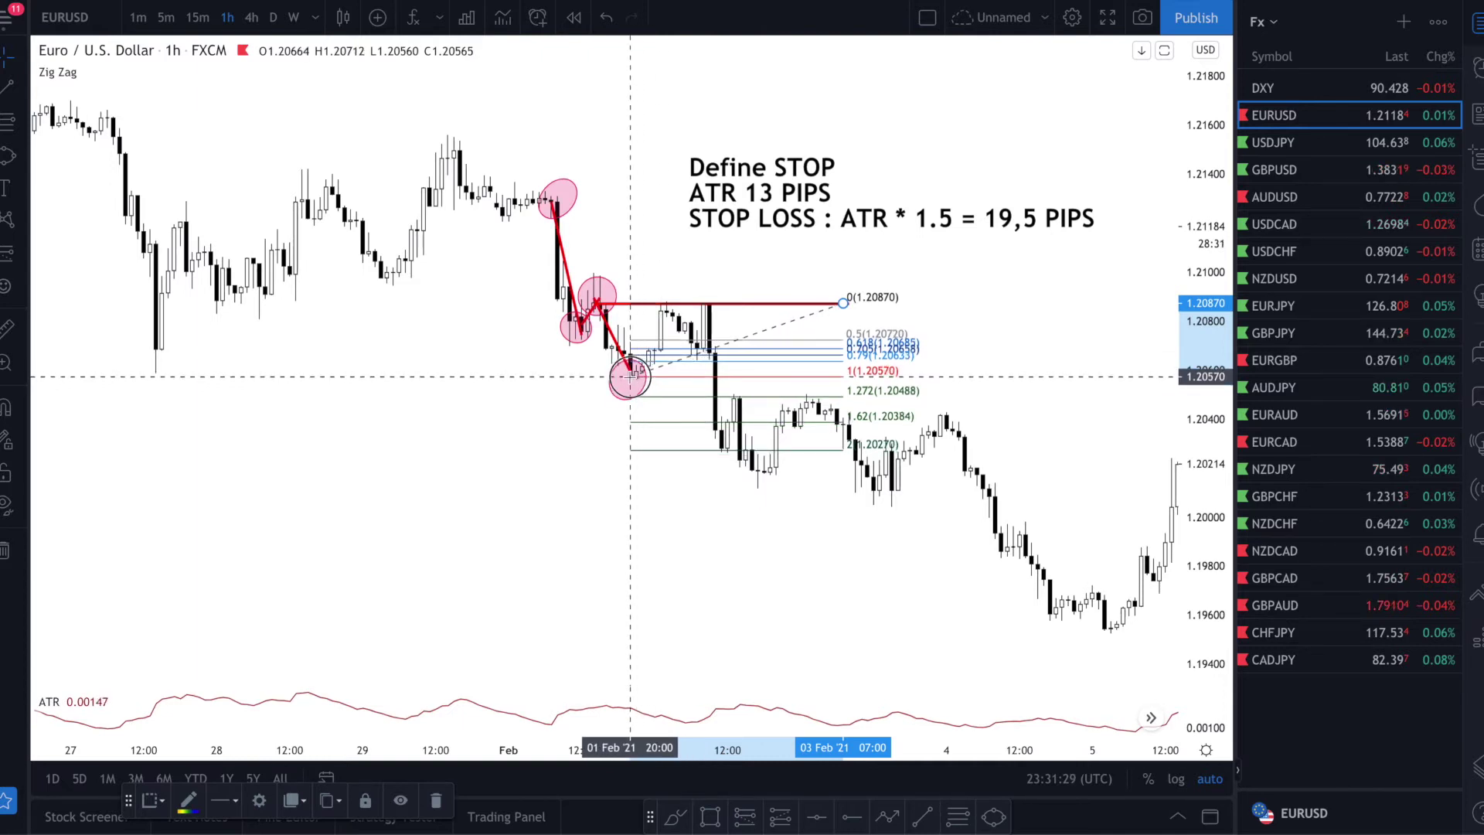
mouse_move(843, 307)
left_mouse_down()
mouse_move(727, 306)
mouse_move(845, 304)
left_mouse_up()
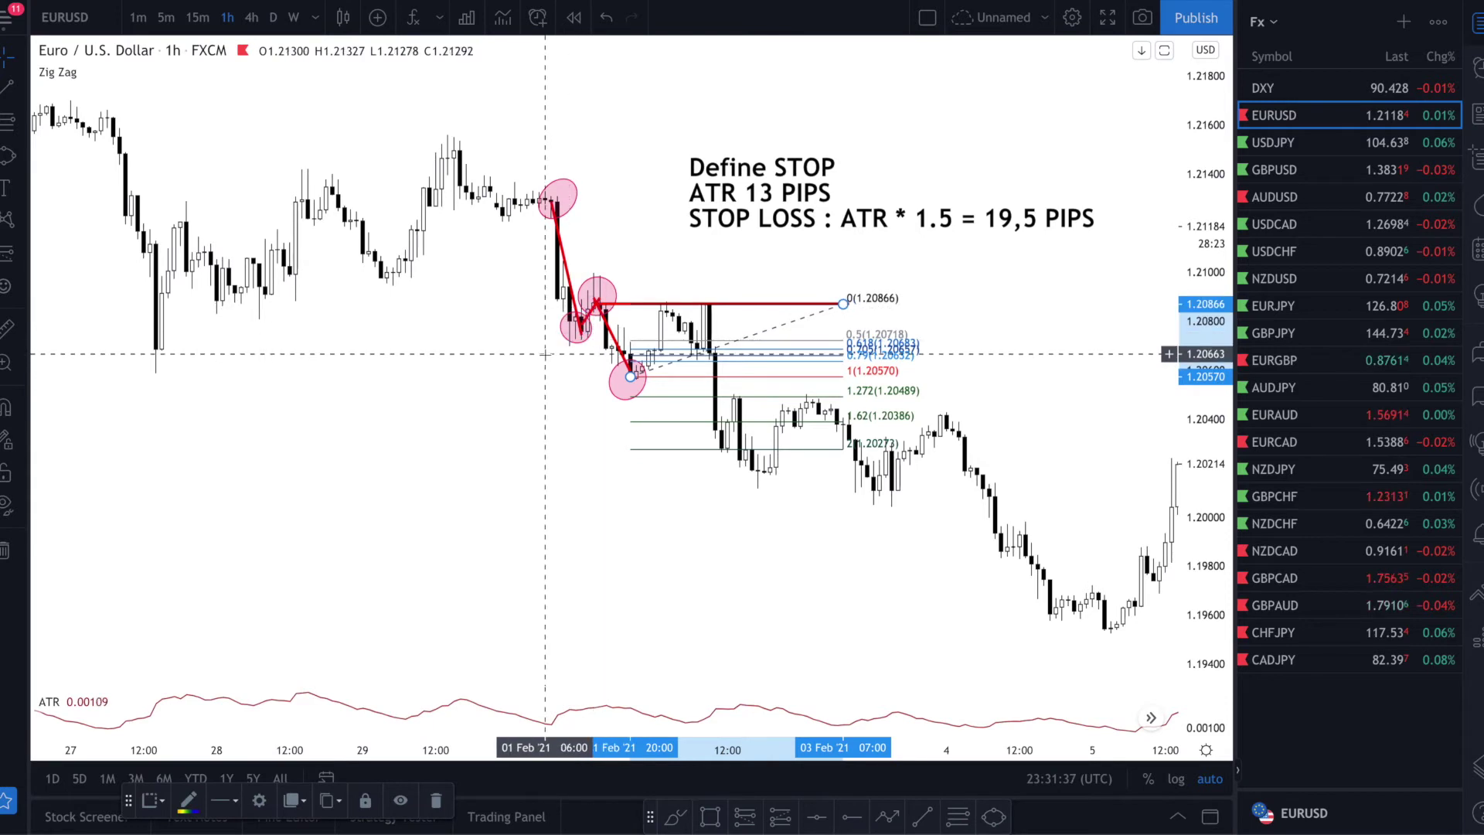
Place a short position on the horizontal line, with its entry at 1.20867 on 2 Feb 01:00.
scroll(1098, 355, "up", 5)
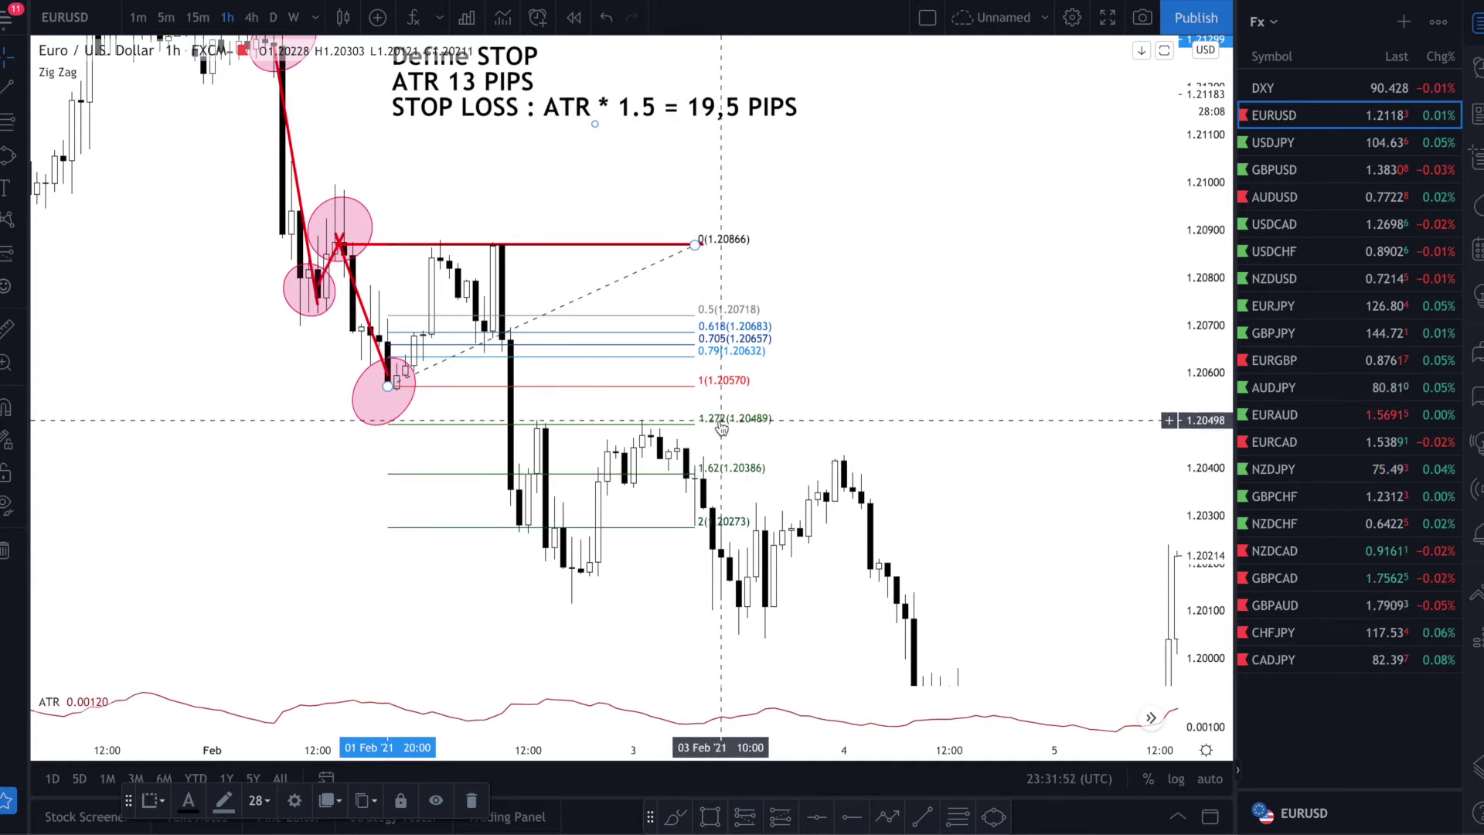
left_click(7, 251)
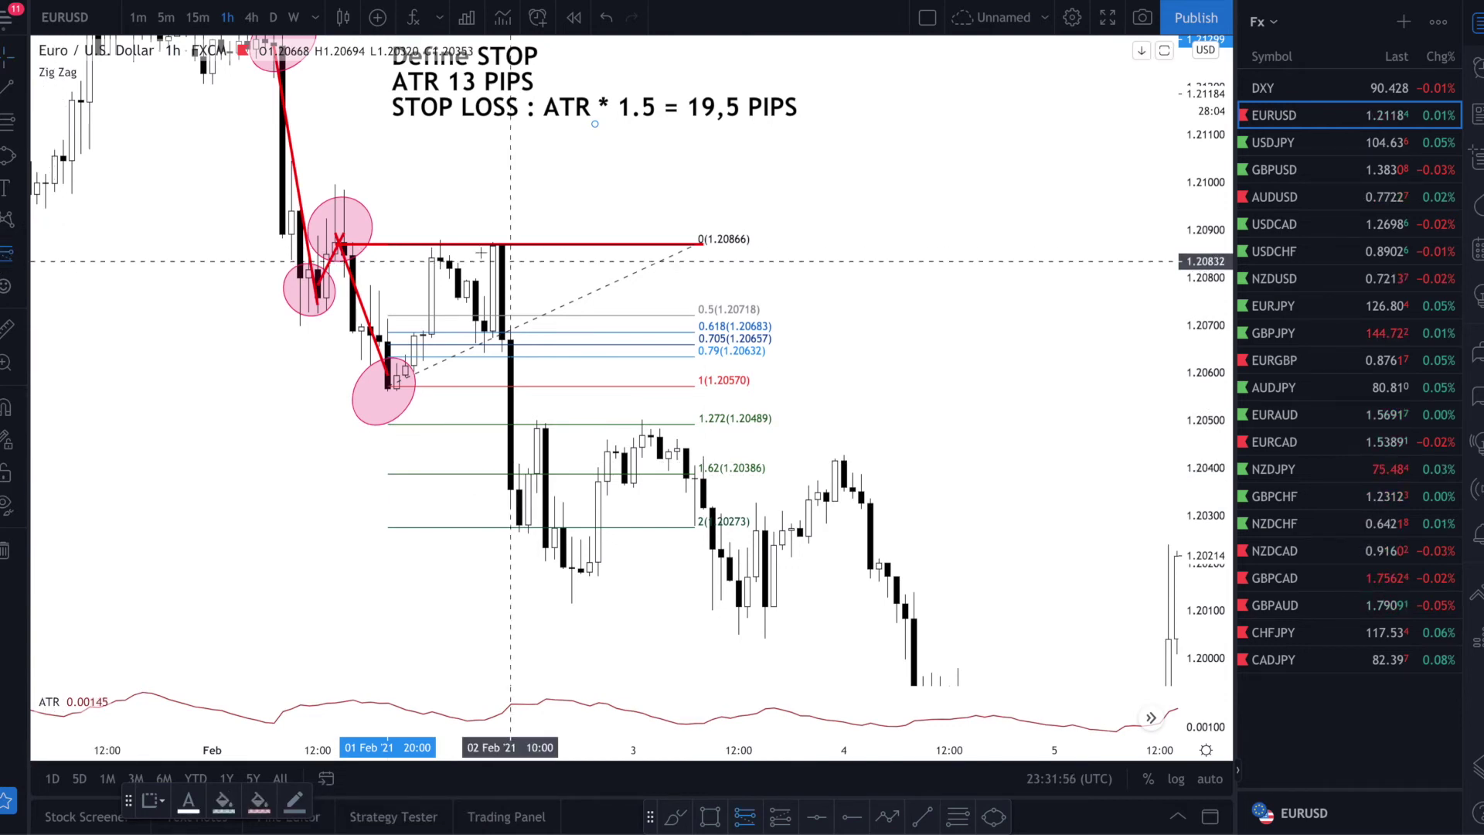
left_click(433, 245)
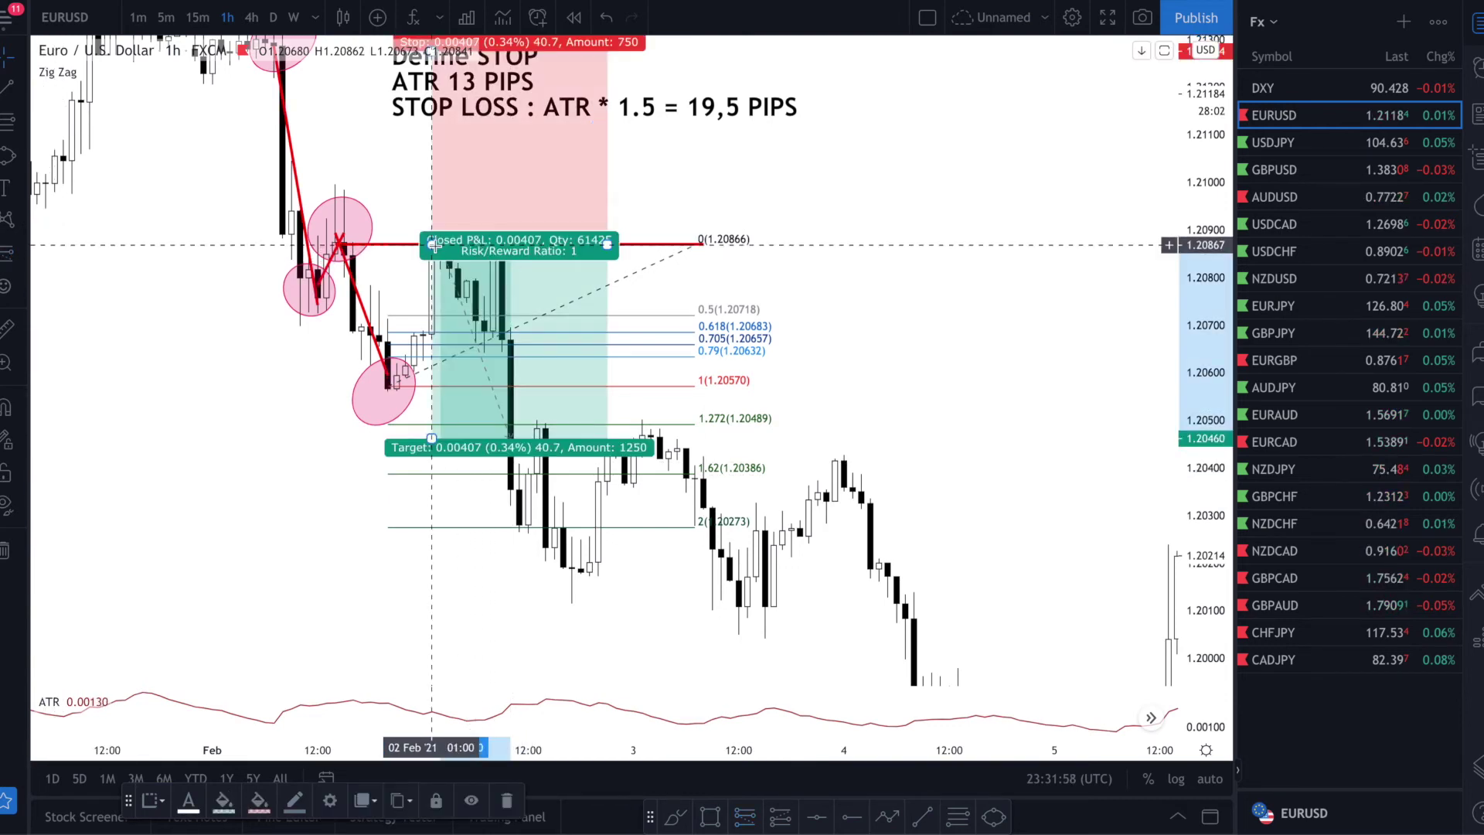
left_click(949, 199)
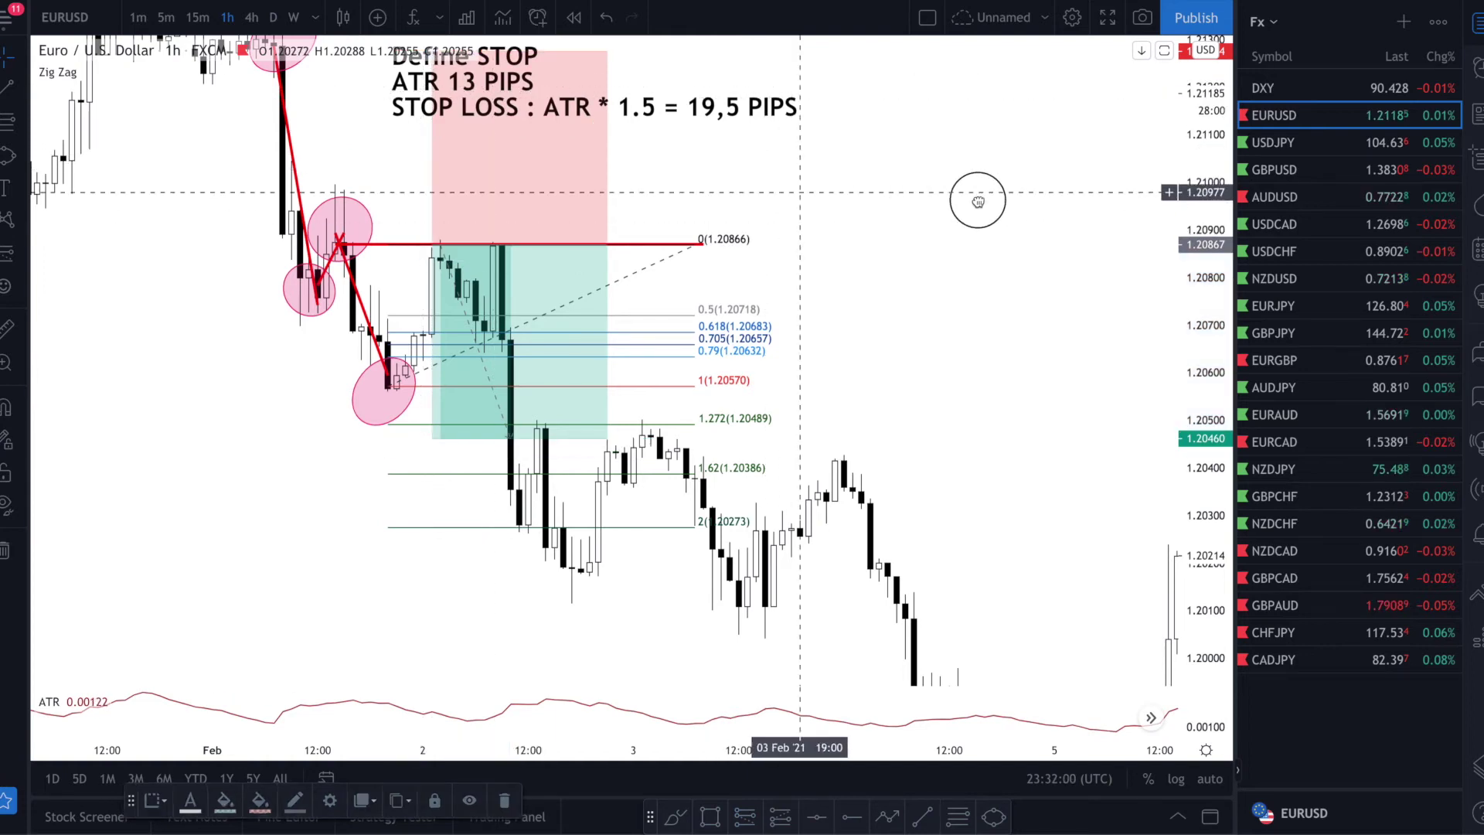
Set the short position's stop to 1.21059 and its target to about 1.2027, at the Fibonacci 2 level.
left_click_drag(950, 198, 1201, 238)
left_click(711, 126)
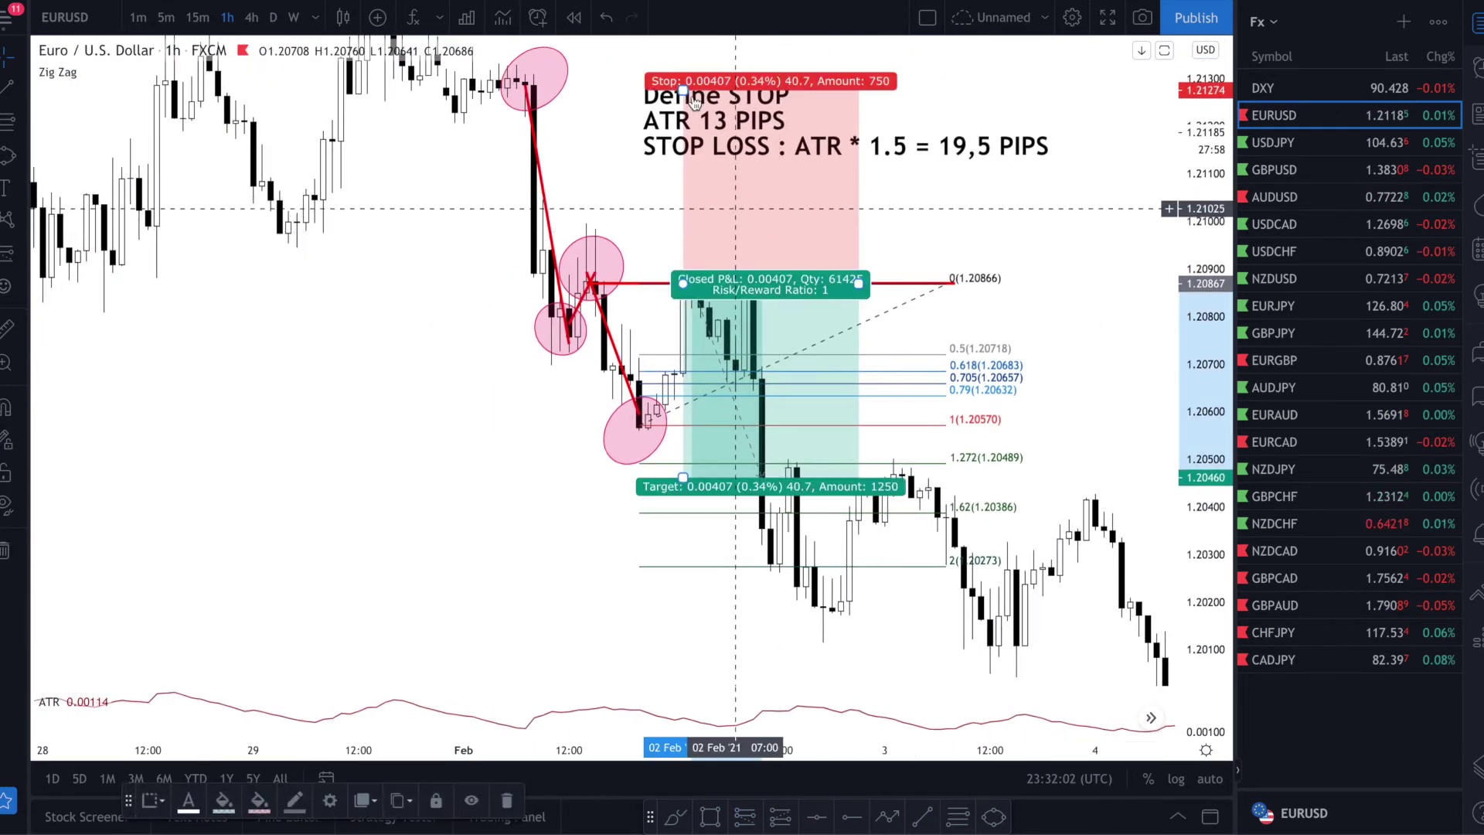
left_click_drag(682, 91, 670, 192)
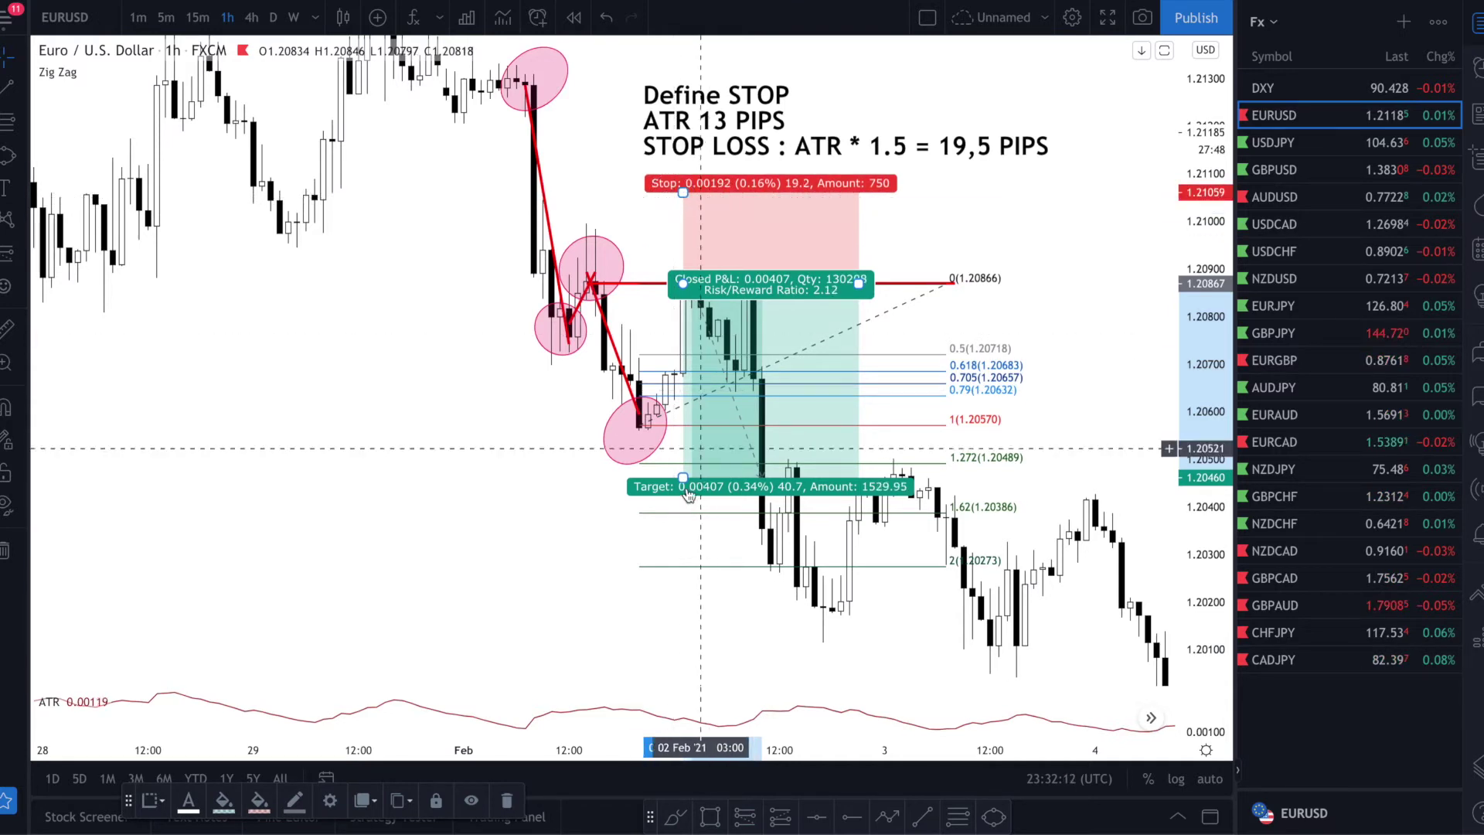
left_click_drag(683, 477, 676, 568)
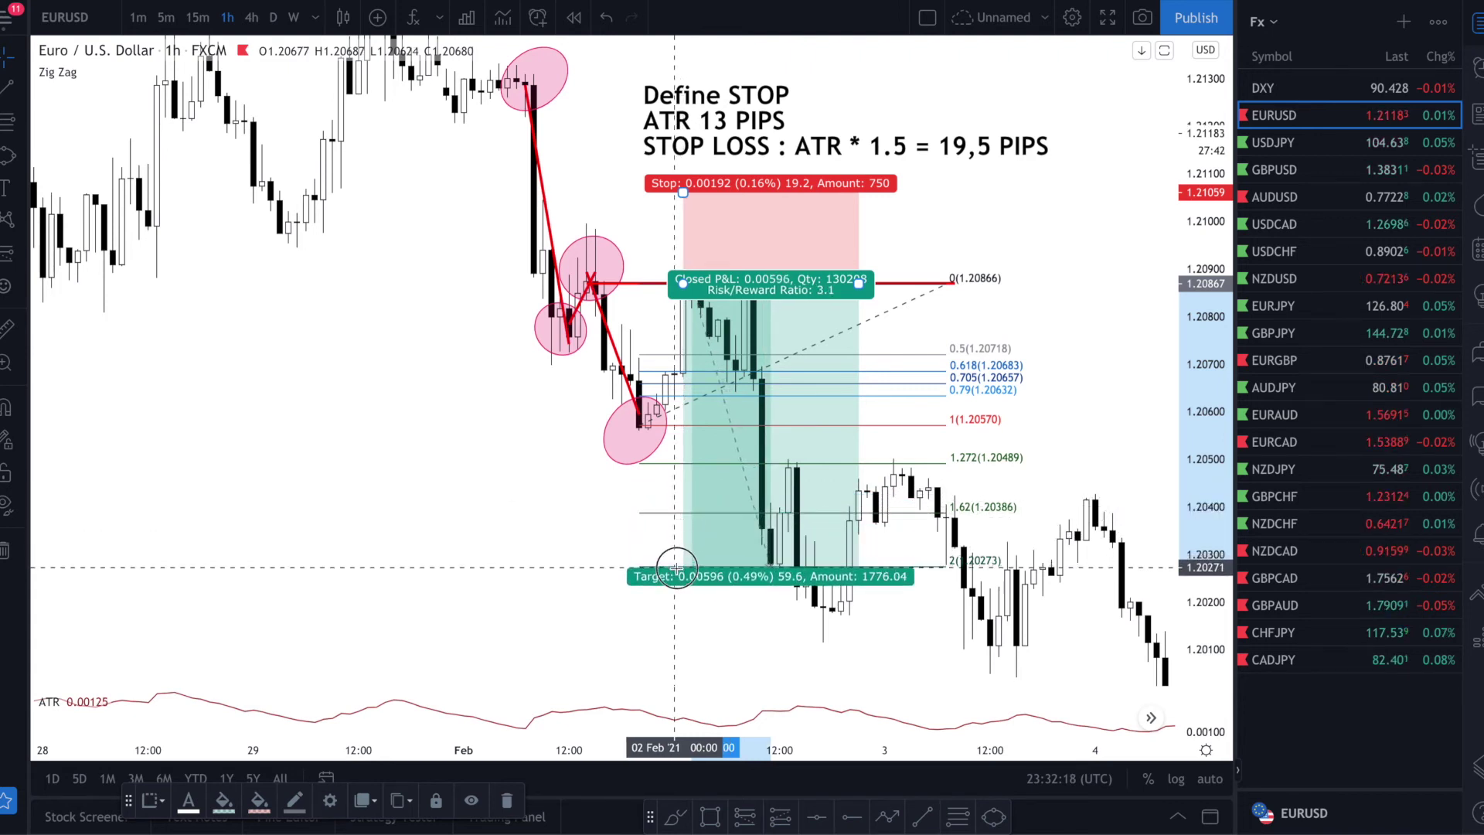
left_click(456, 568)
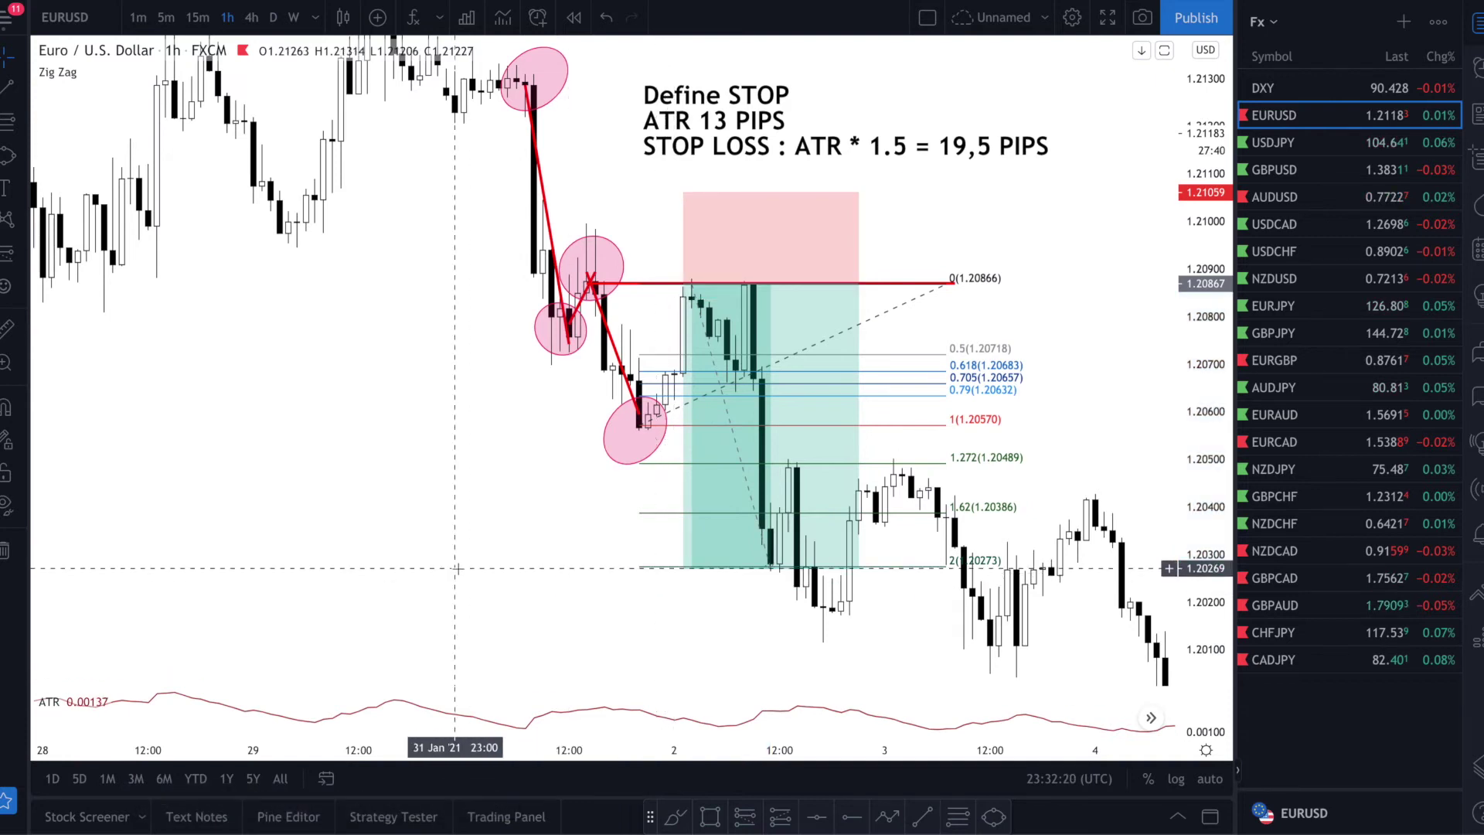
Draw a path along the 21 Jan rise, from about 1.2121 through two highs and two pullback lows up to about 1.2165.
scroll(456, 568, "up", 3)
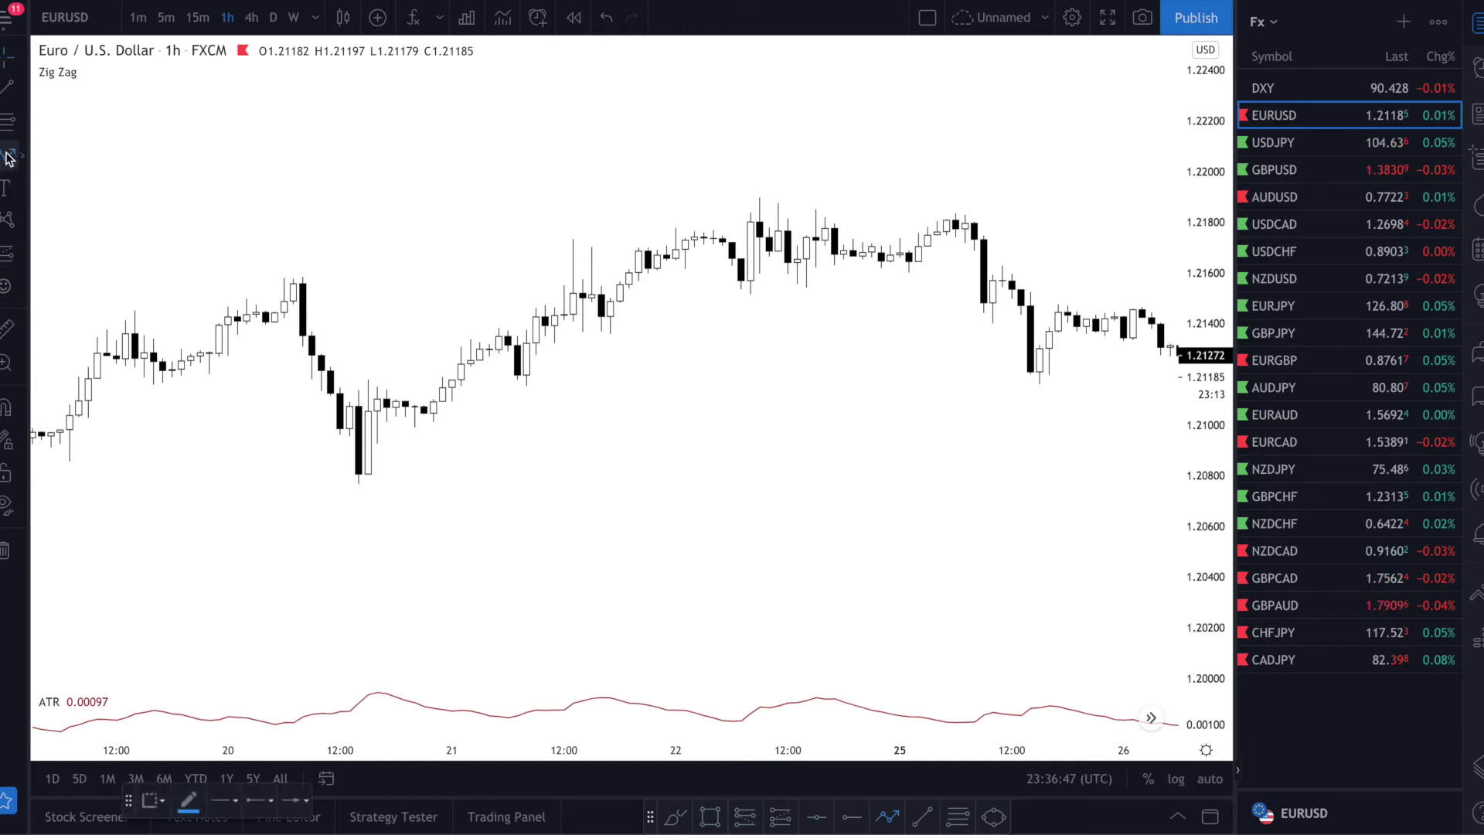
left_click(517, 372)
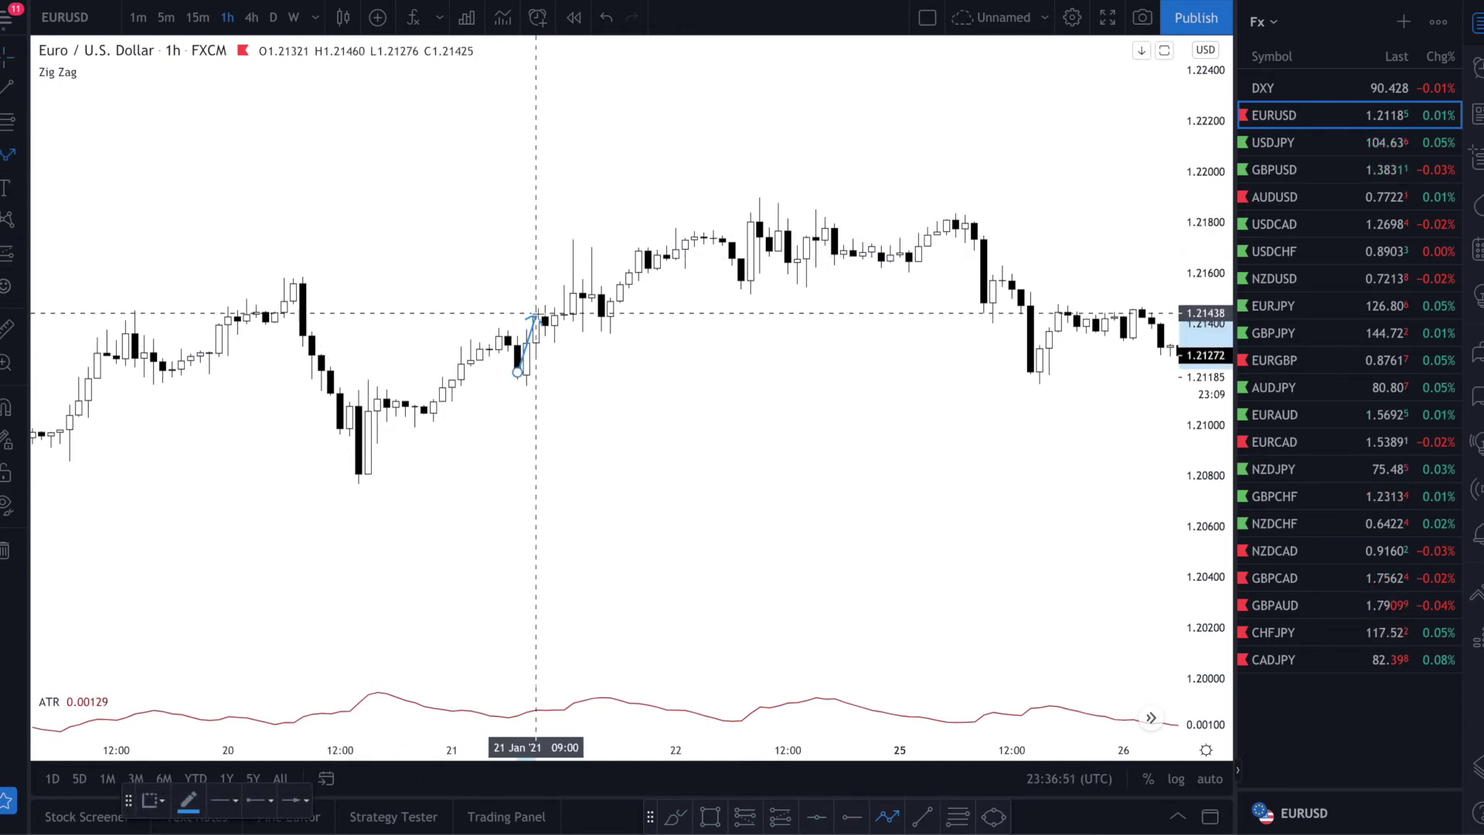
left_click(535, 313)
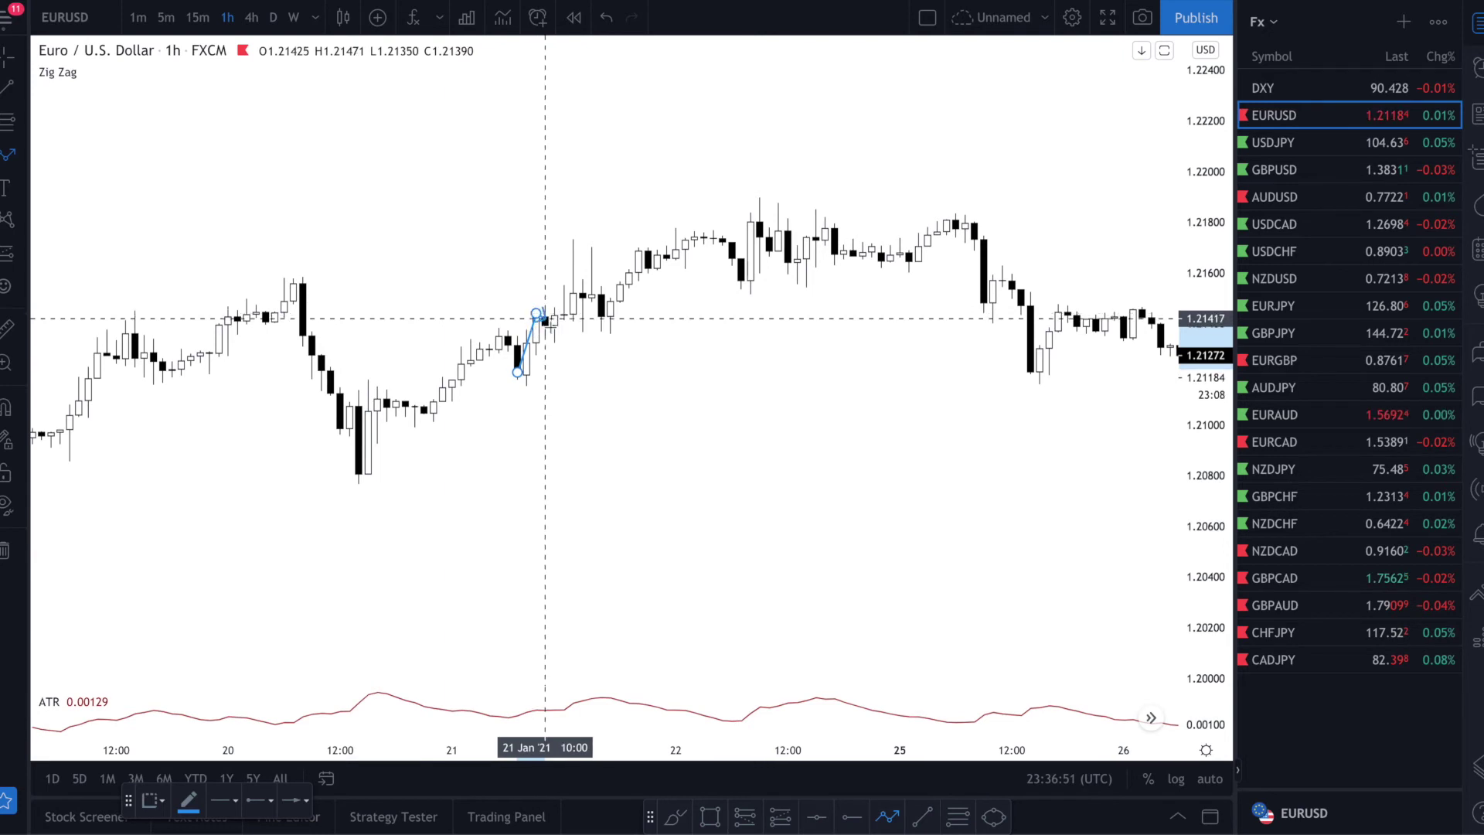
left_click(554, 338)
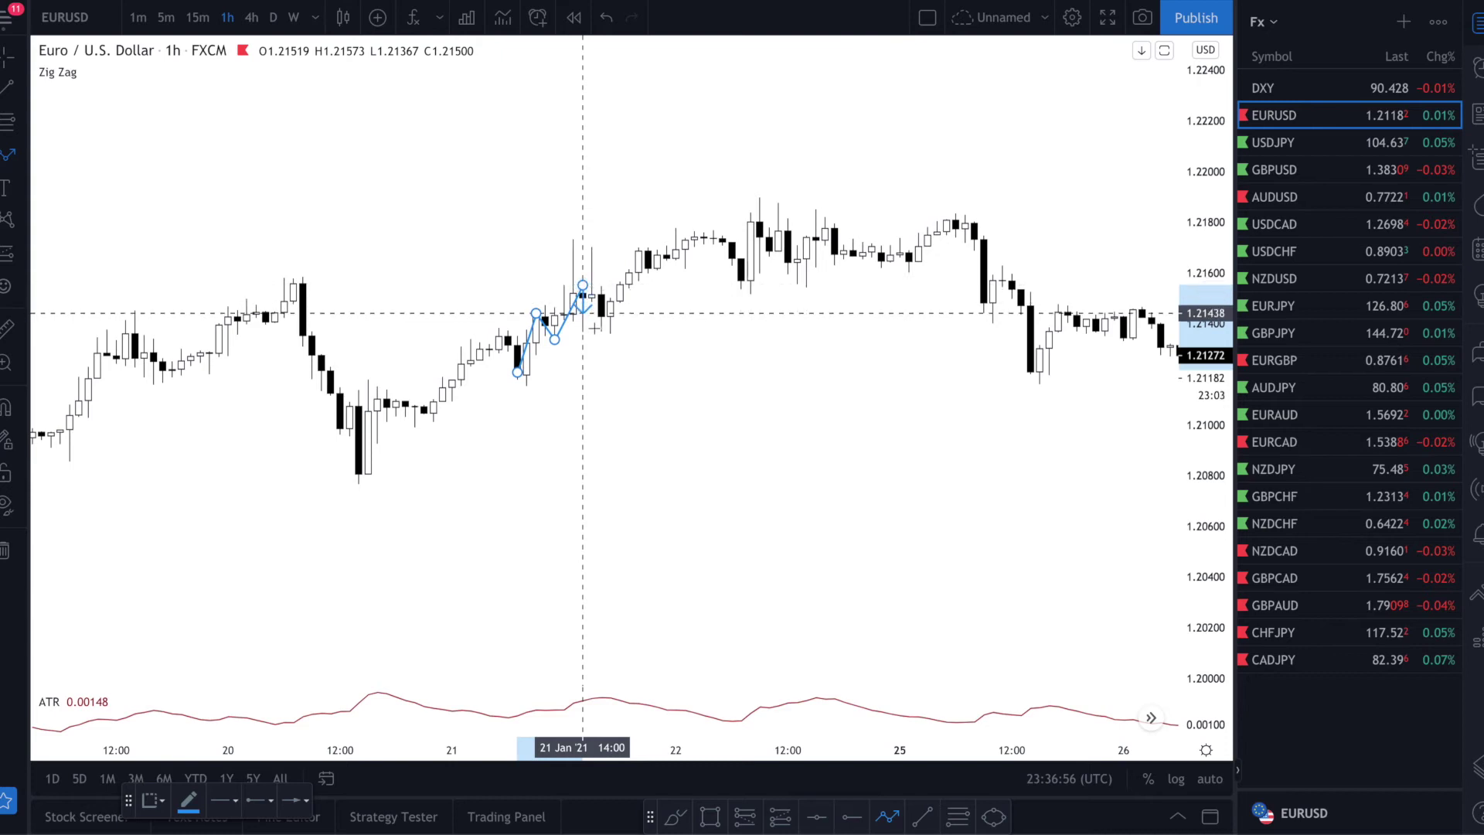
left_click(583, 286)
left_click(602, 334)
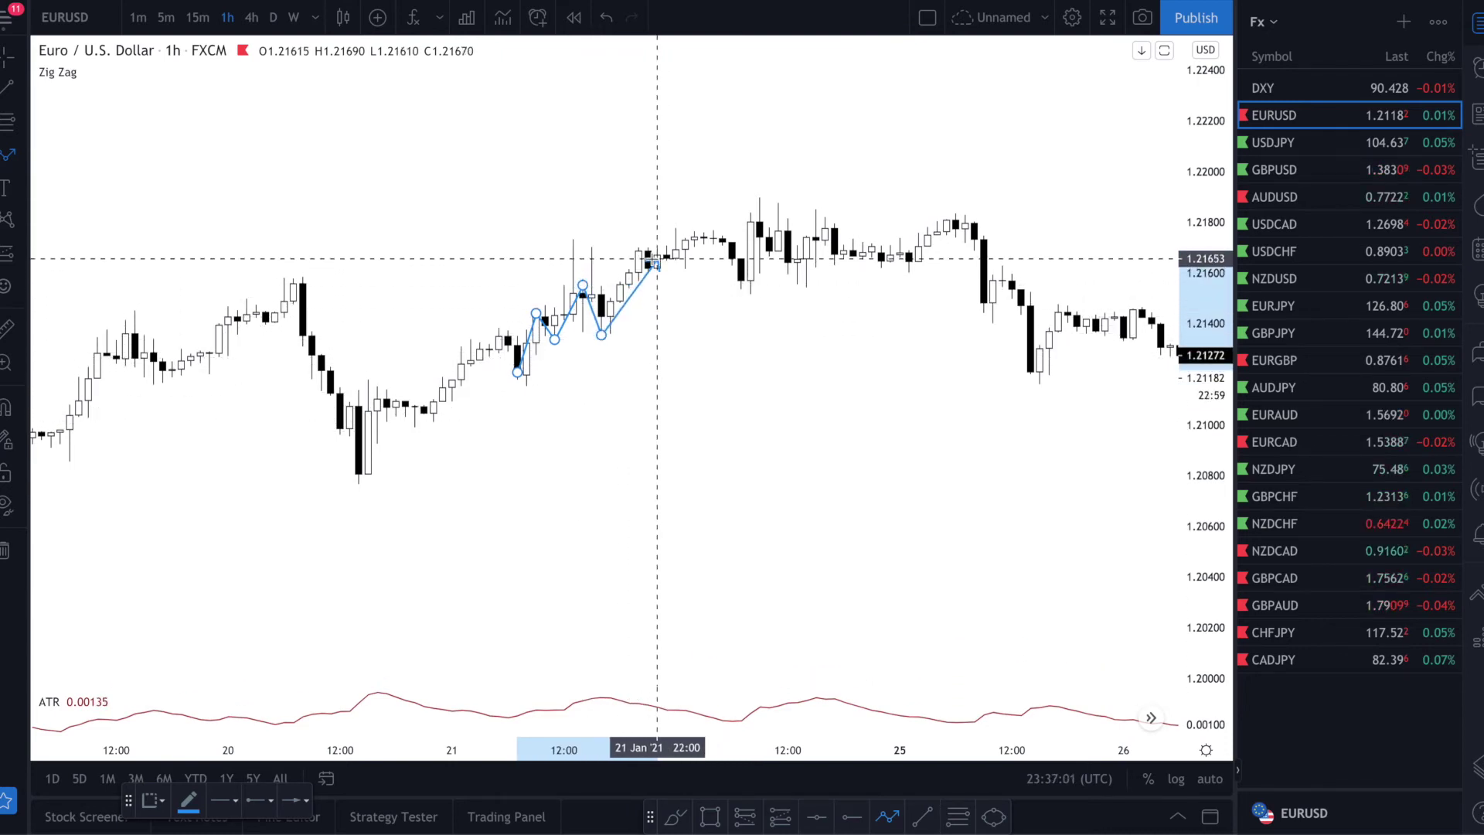
double_click(648, 259)
double_click(648, 259)
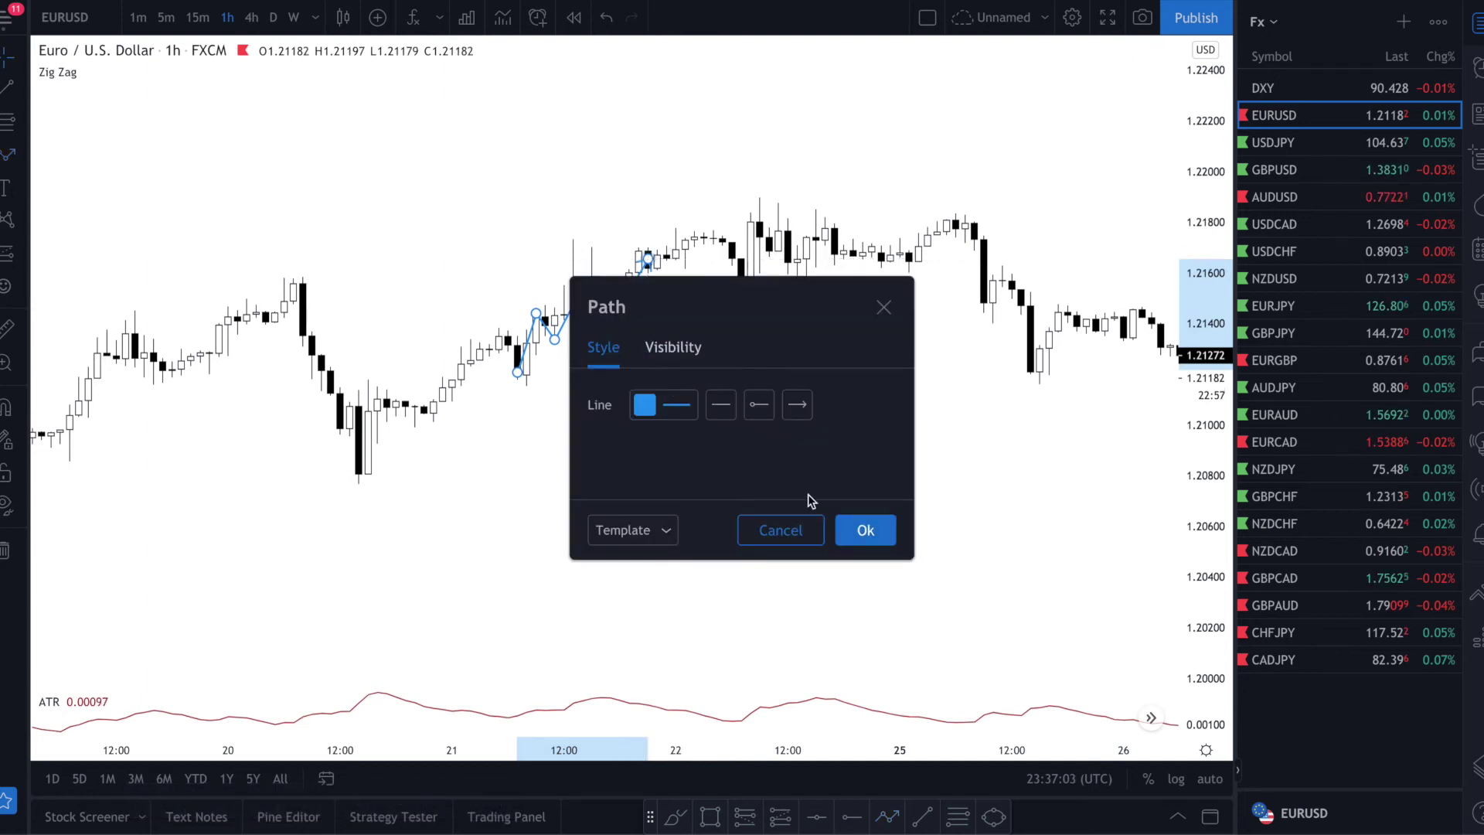
left_click(865, 530)
Realign the path's start, first pullback low, second high and second pullback low with their matching swing candles.
scroll(642, 398, "up", 3)
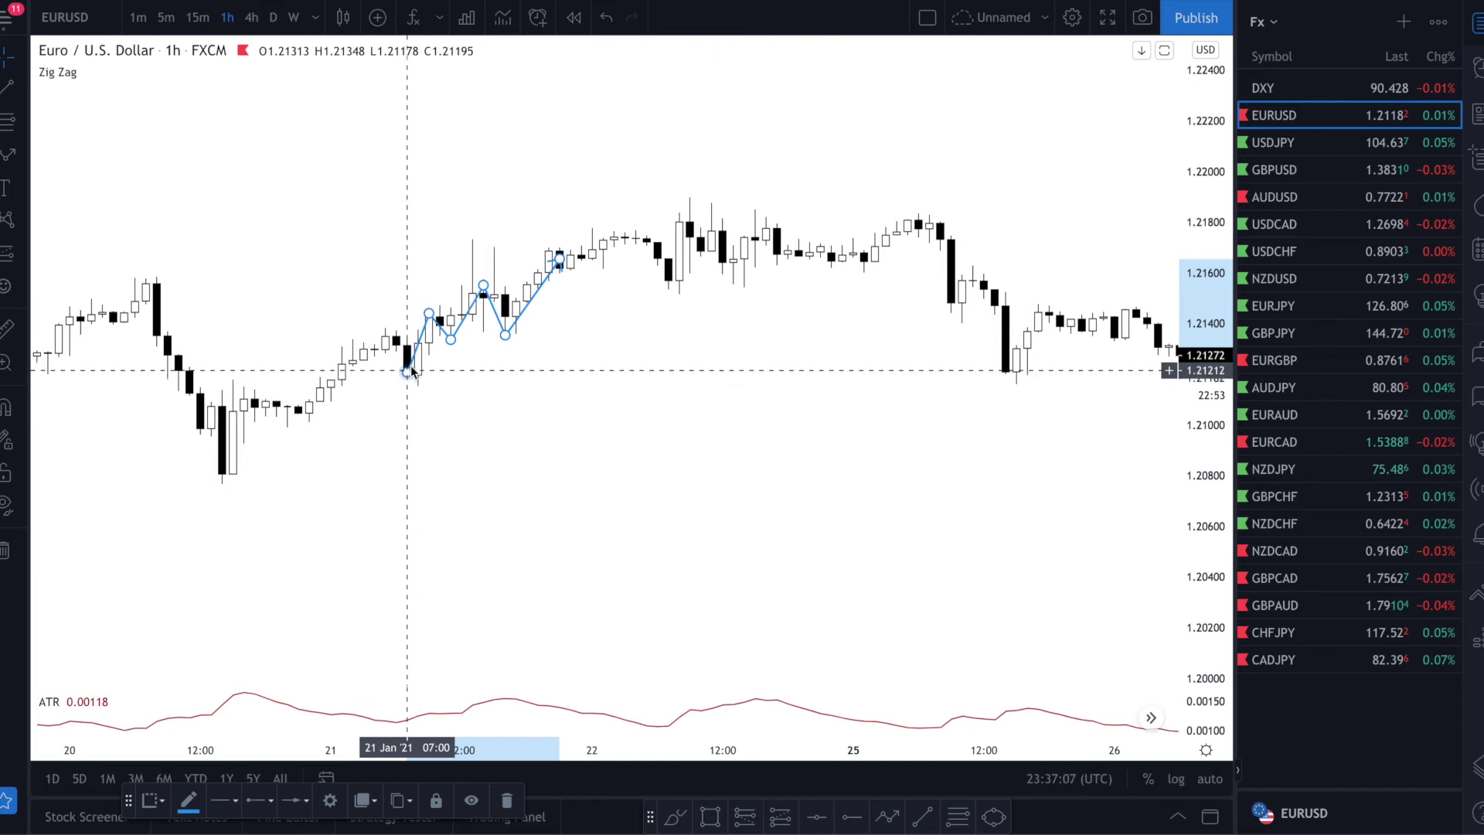
left_click_drag(405, 376, 417, 374)
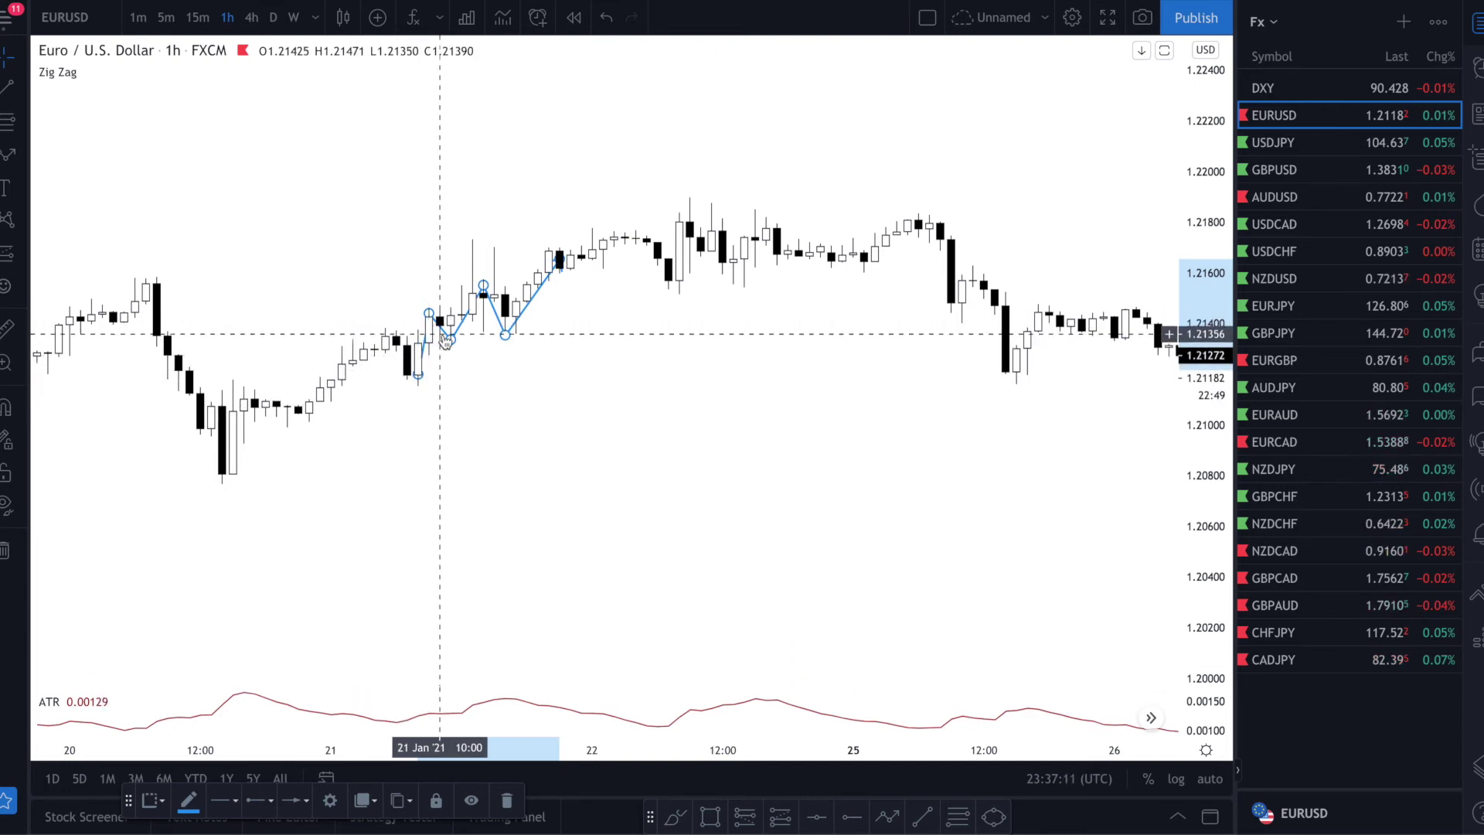
left_click_drag(444, 338, 440, 337)
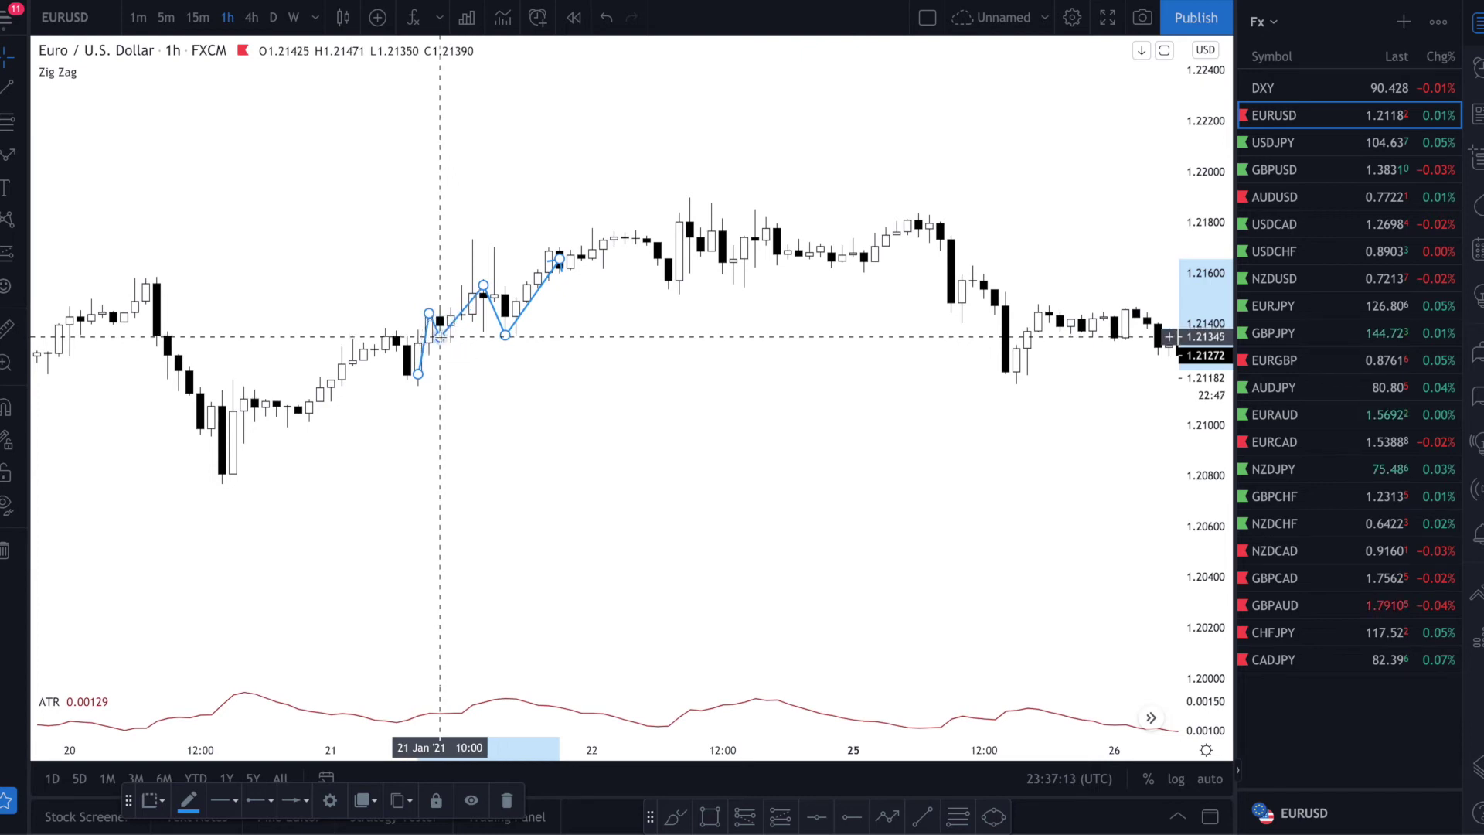
left_click_drag(481, 288, 507, 332)
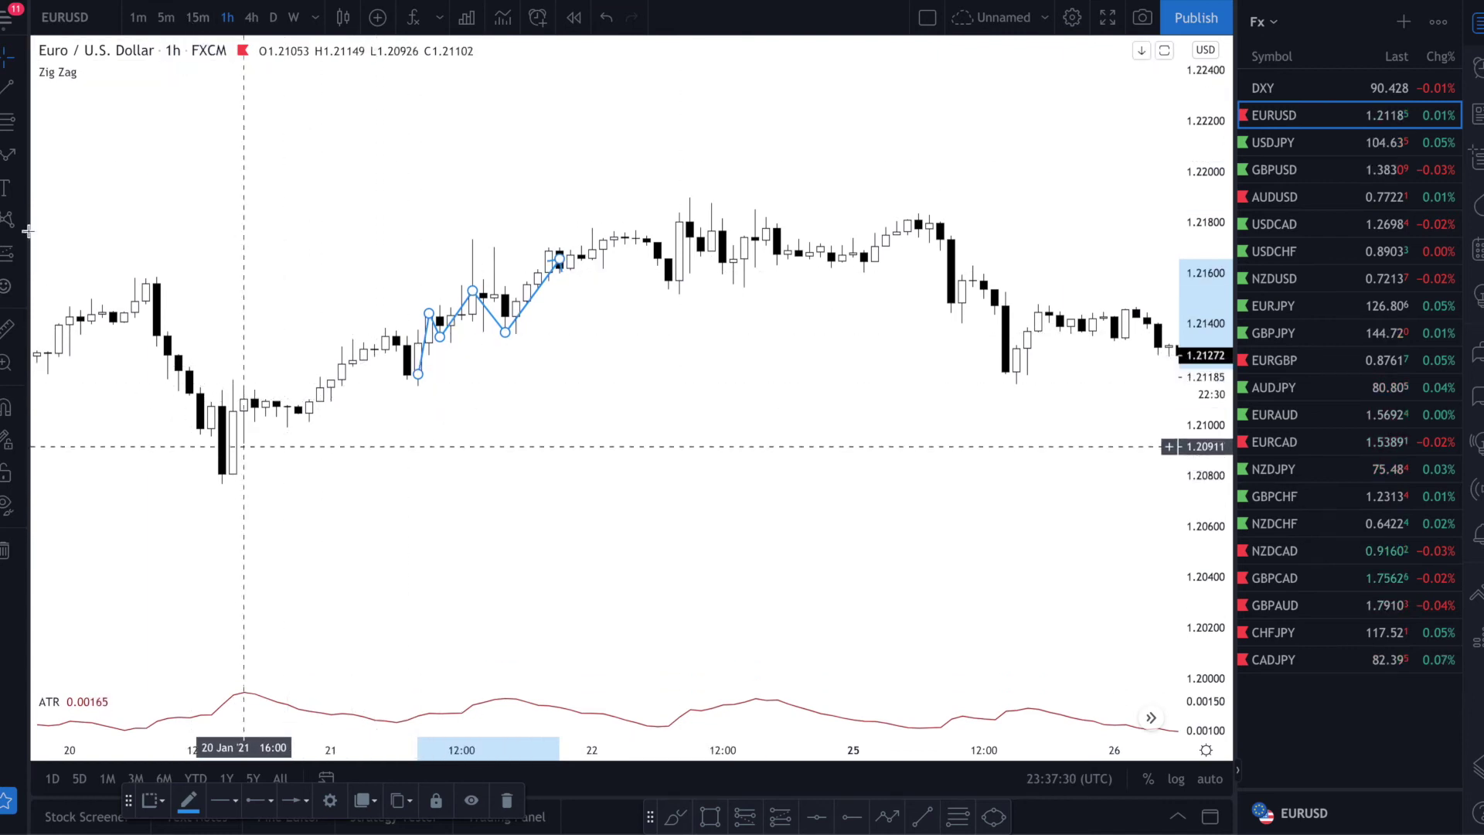
Draw a nearly horizontal trend line at about 1.2132 from the first pullback low on 21 Jan to 22 Jan 04:00.
left_click(7, 87)
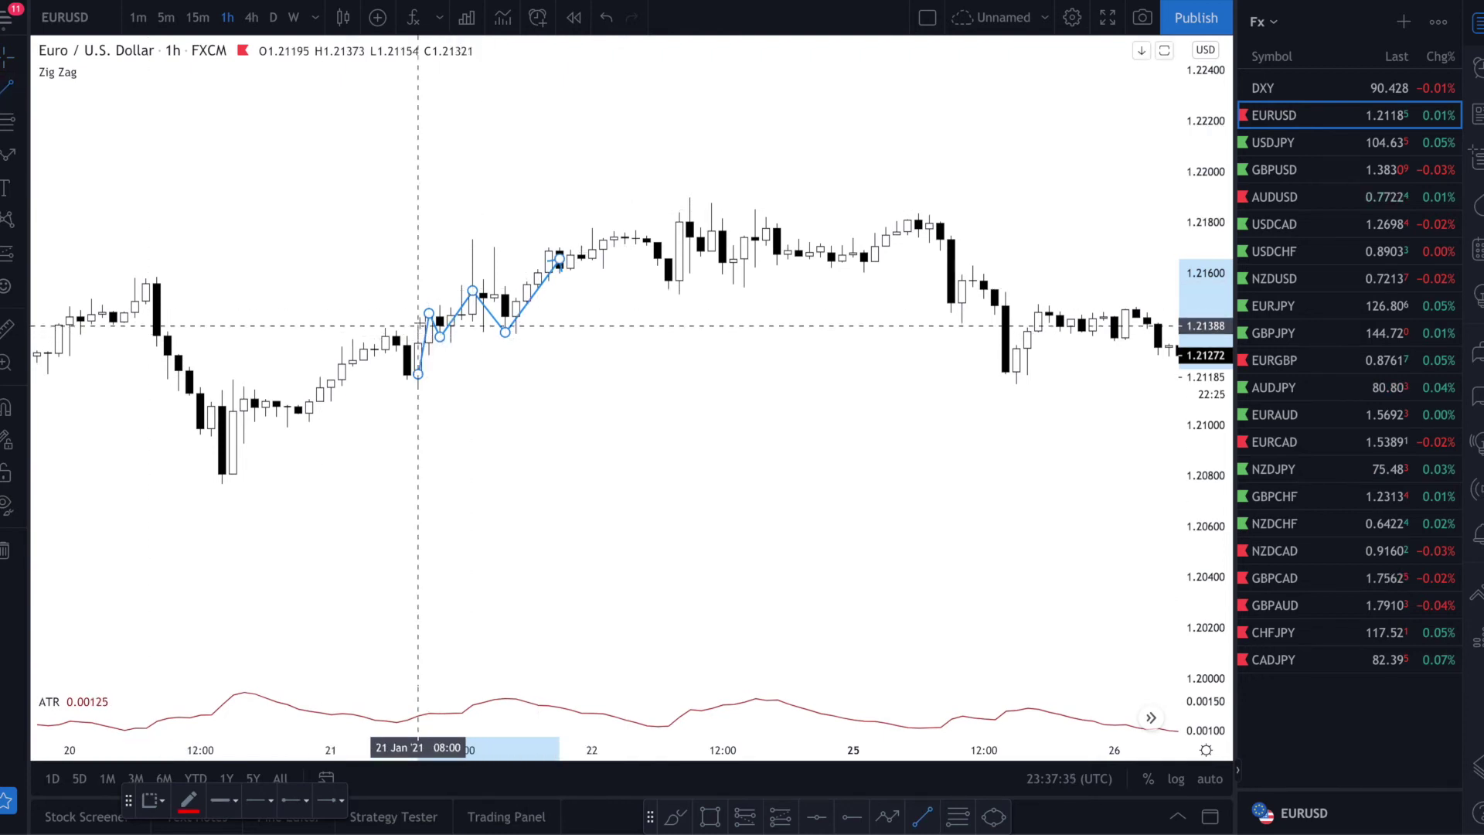
left_click_drag(440, 343, 635, 345)
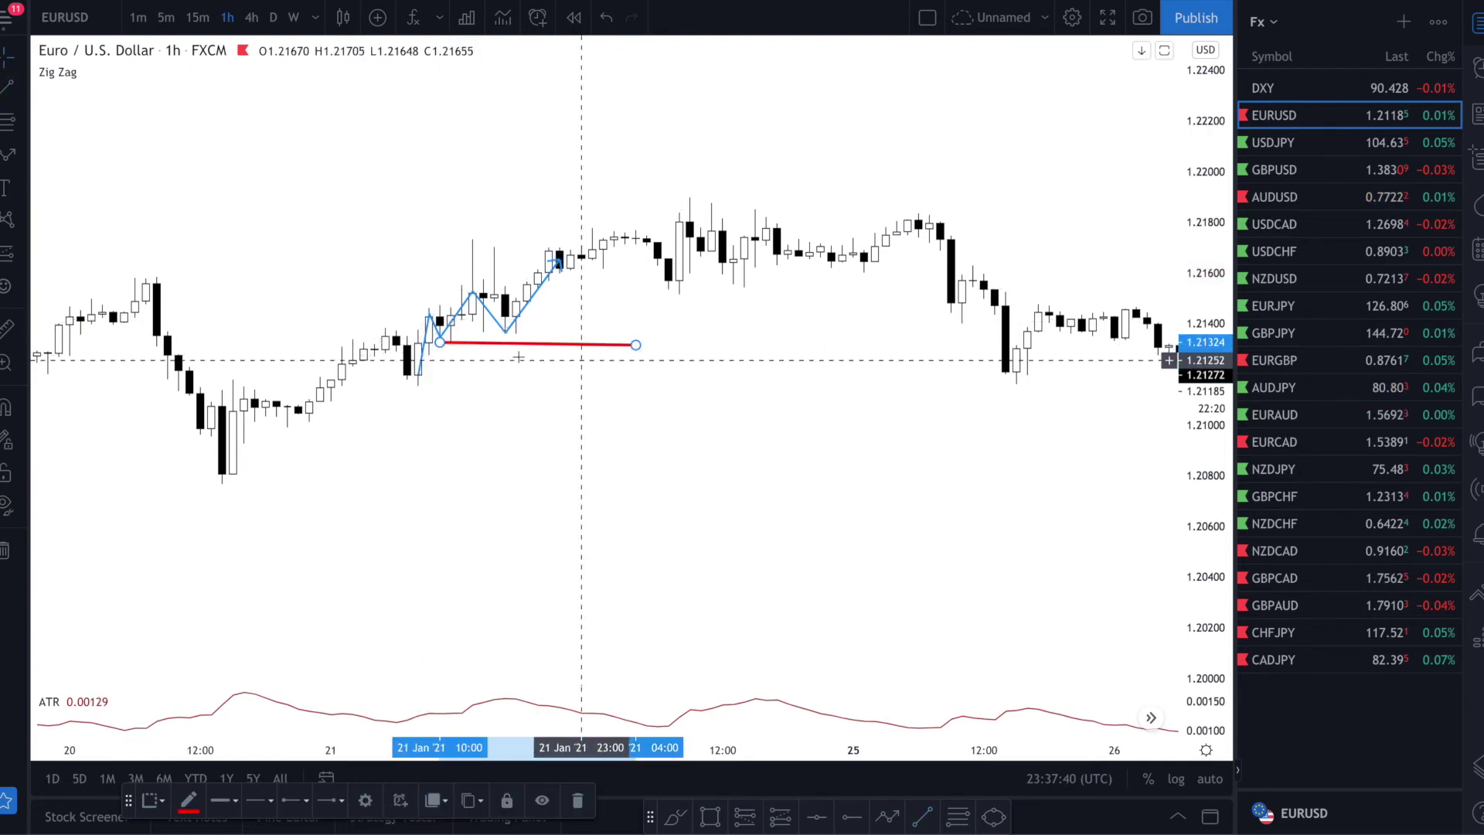
Raise the red trend line to the path's first high, running from 1.21431 at 21 Jan 09:00 to 1.21424 at 22 Jan 02:00.
left_click_drag(441, 344, 429, 317)
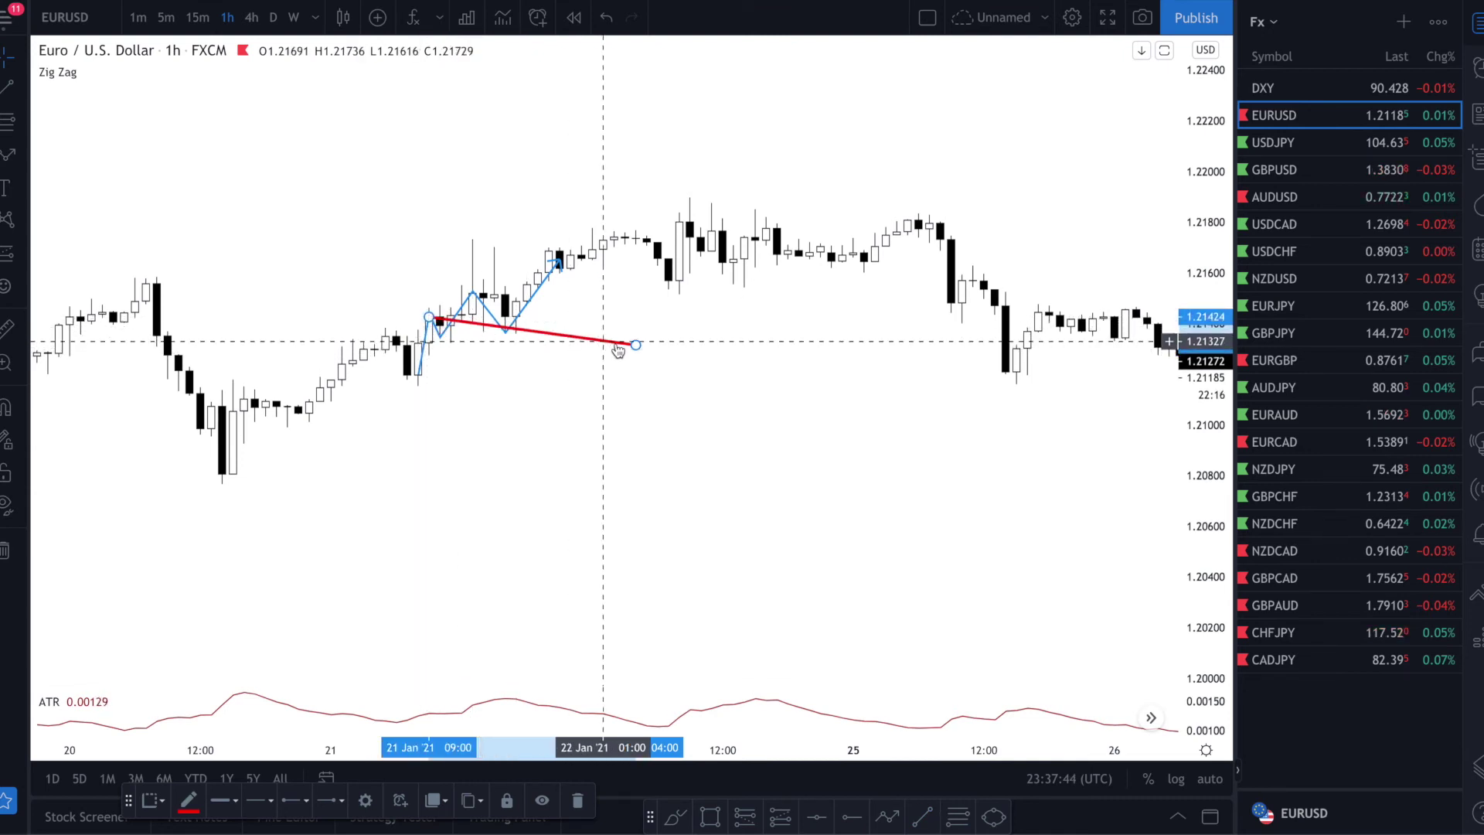
left_click_drag(628, 344, 635, 309)
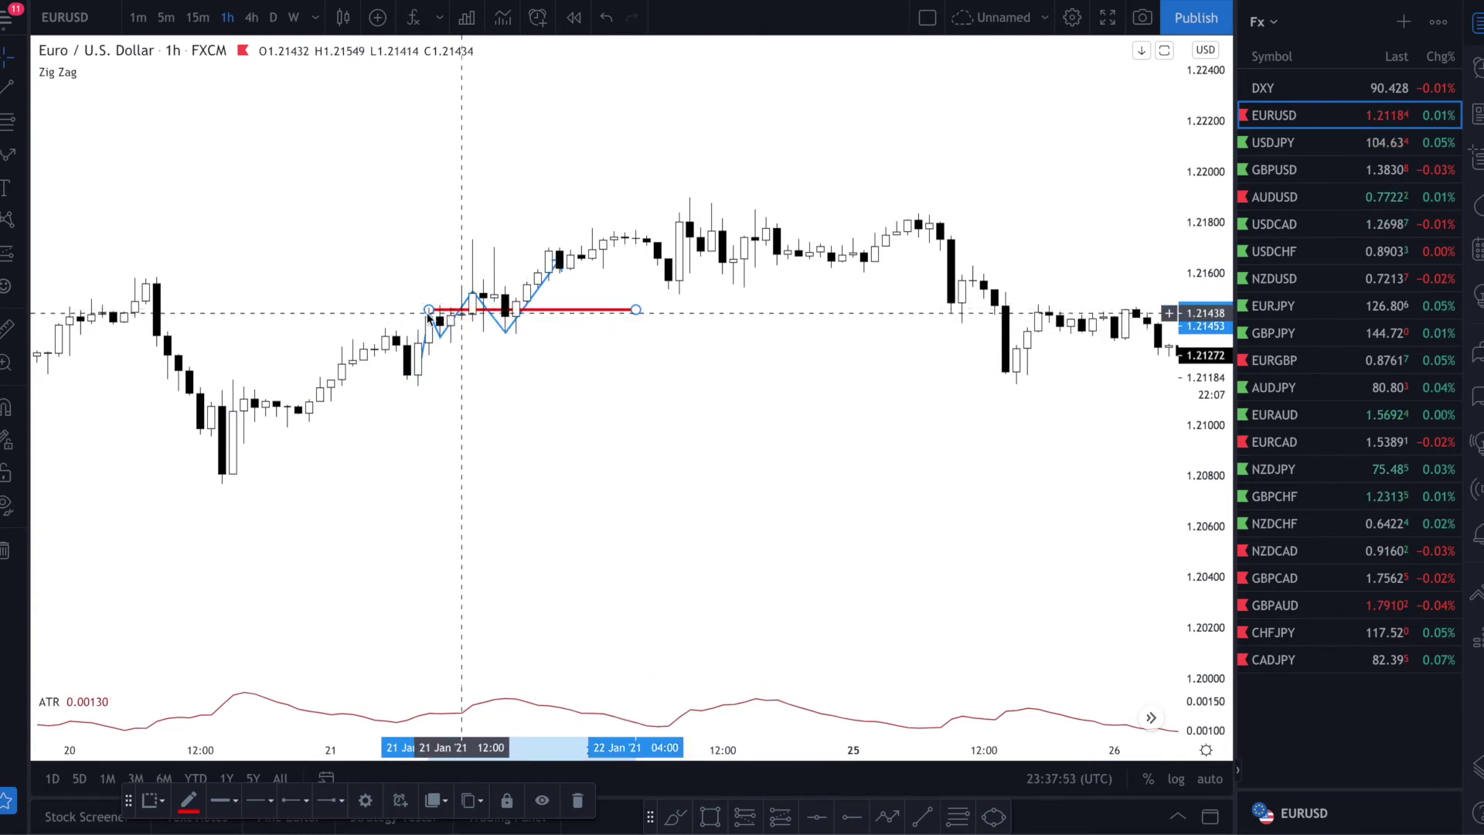
left_click_drag(429, 310, 430, 316)
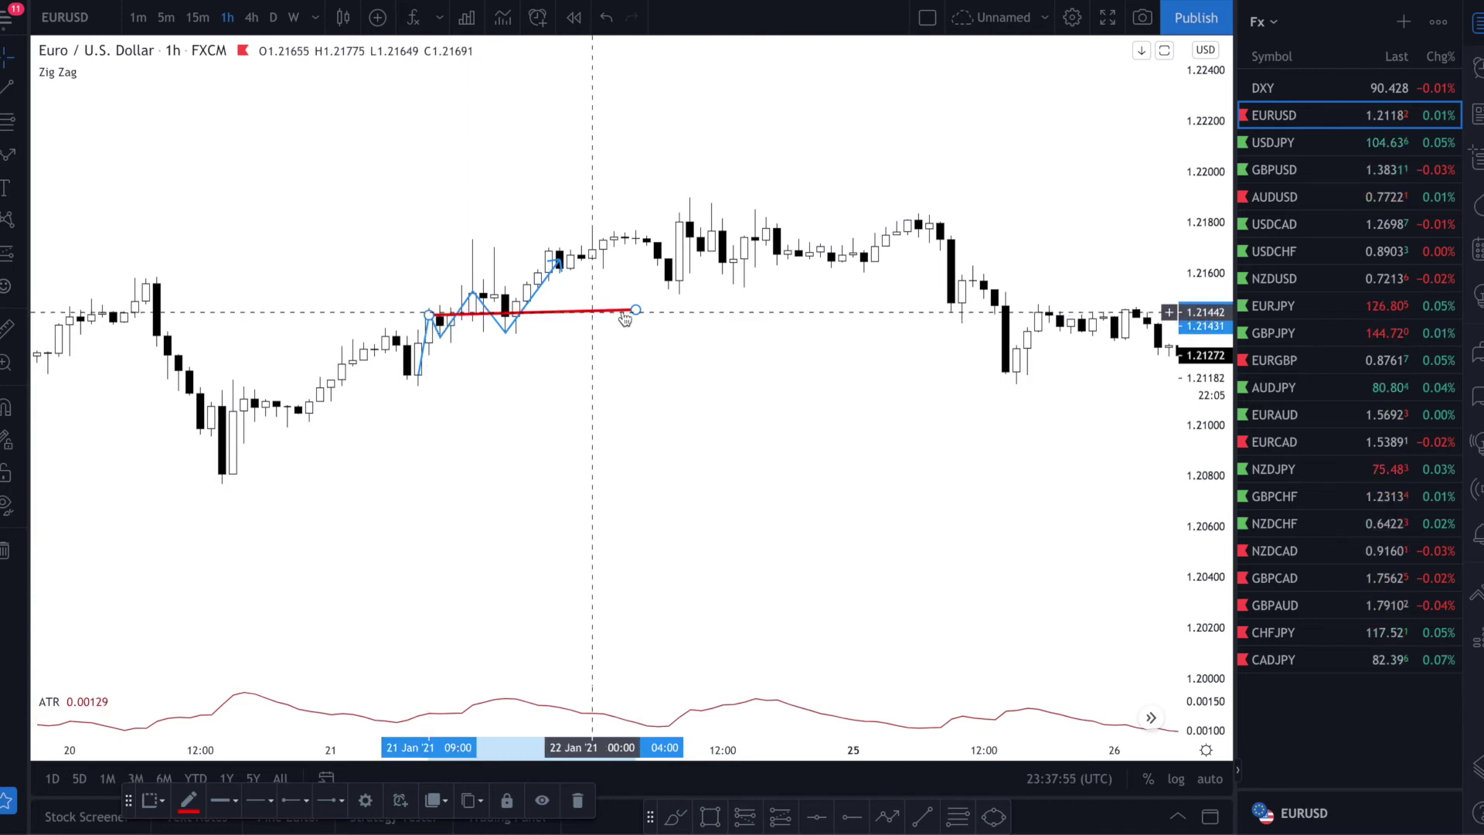
left_click_drag(635, 310, 612, 317)
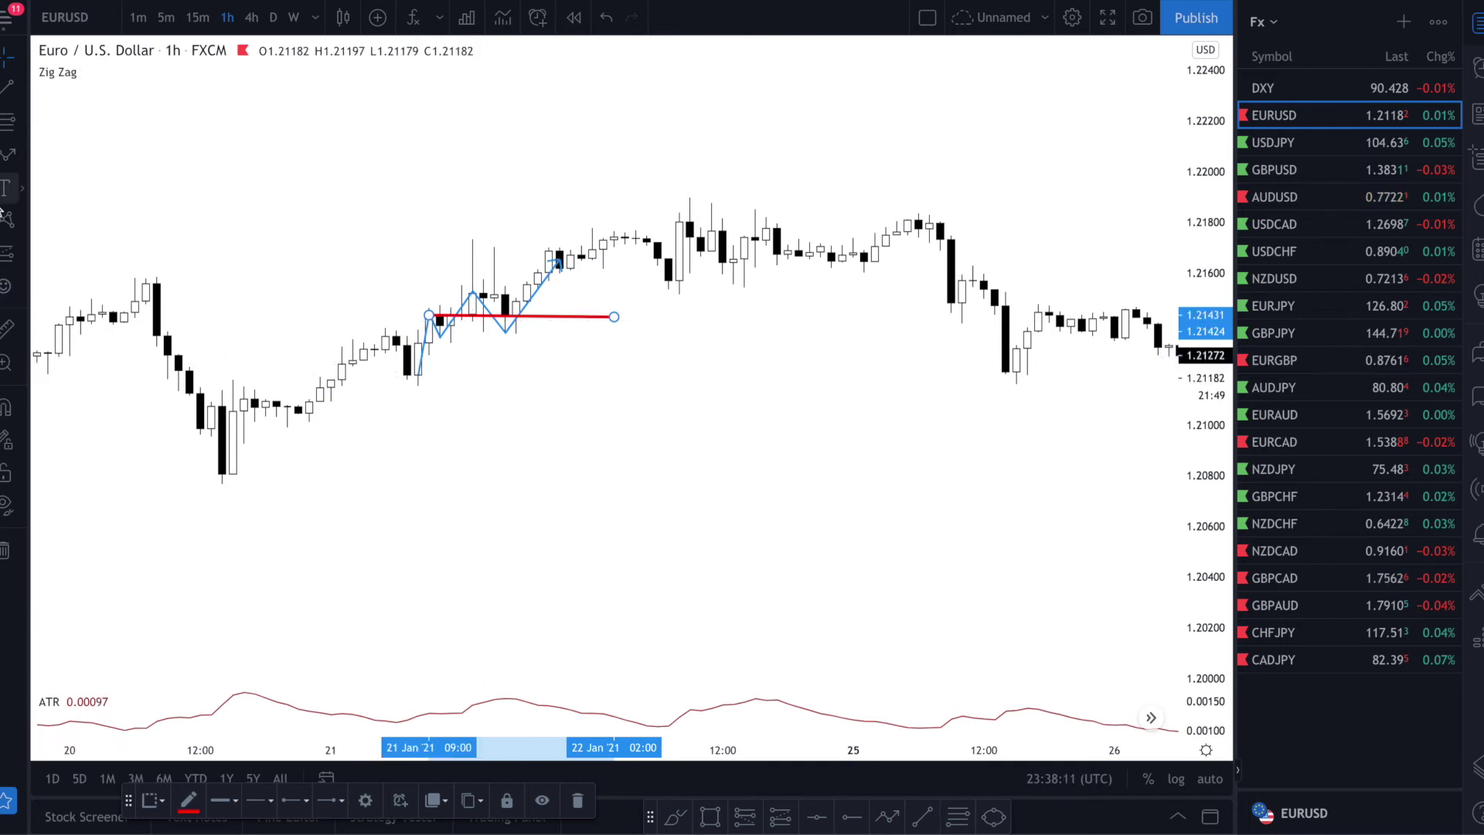
Place a long position at 1.21435 on 21 Jan 16:00 and set its stop to 1.21220.
left_click(4, 255)
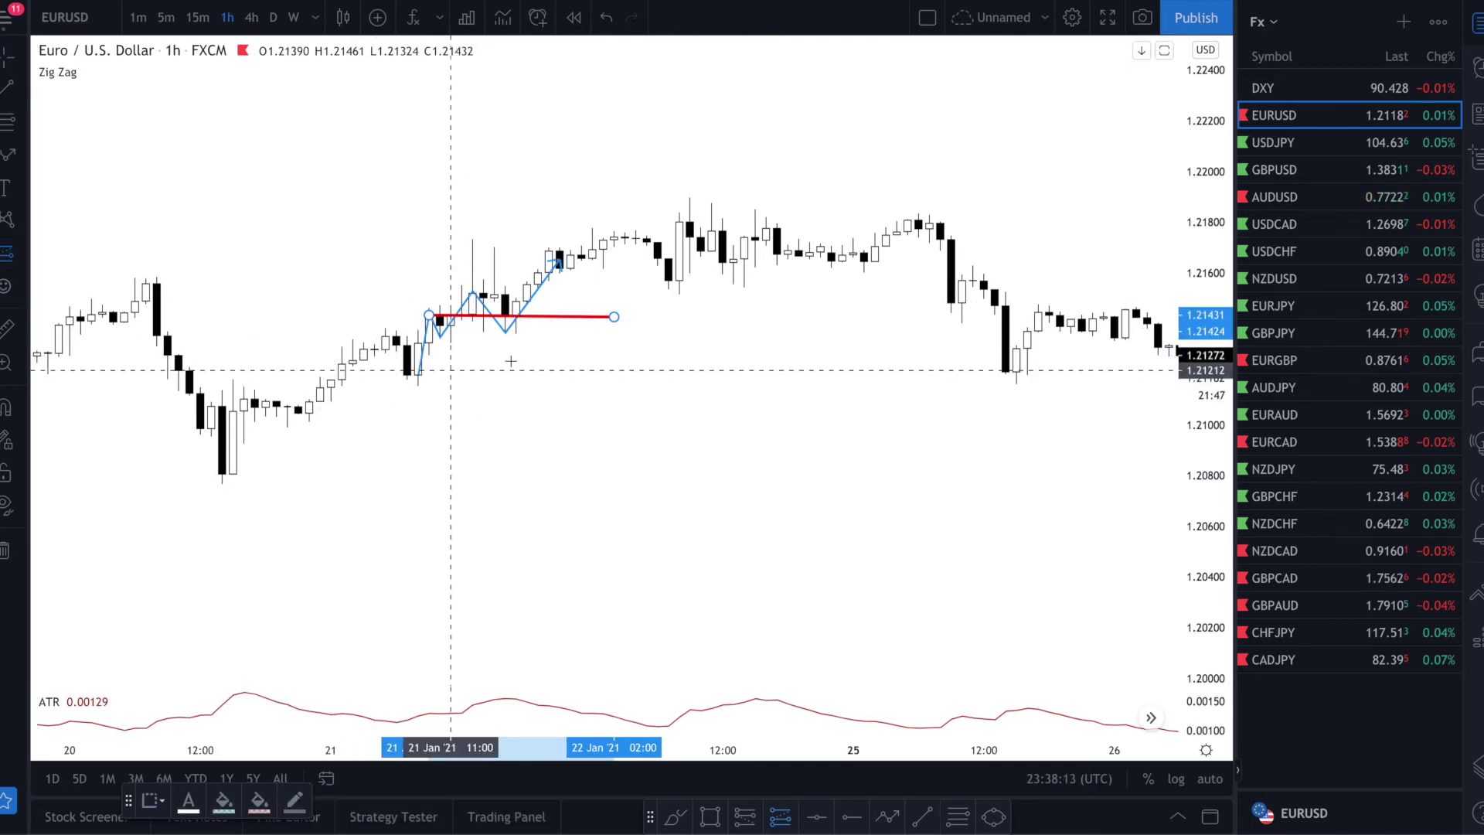
left_click(505, 314)
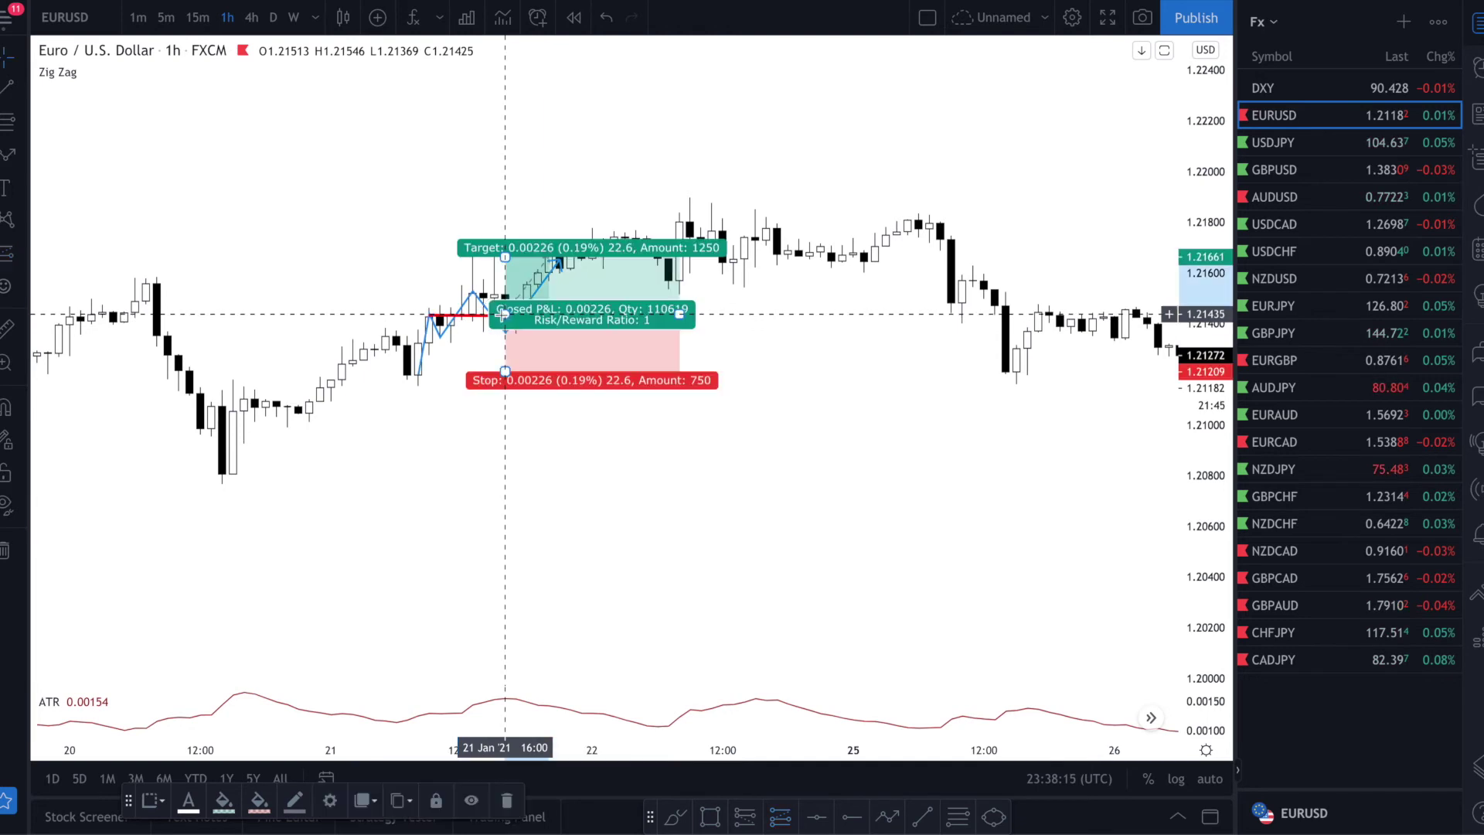
left_click_drag(503, 371, 504, 367)
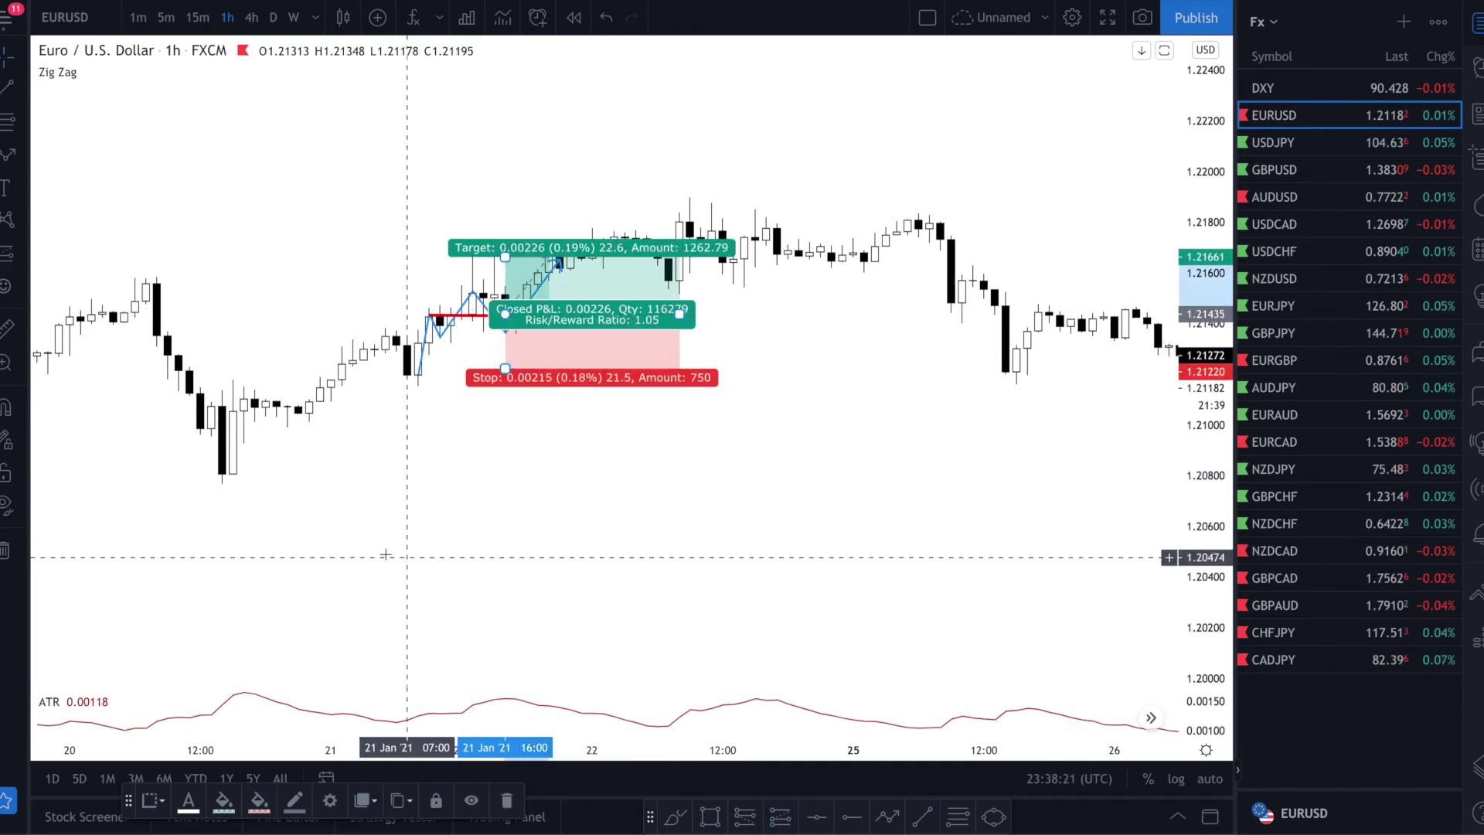
scroll(397, 639, "down", 1)
scroll(636, 476, "up", 1)
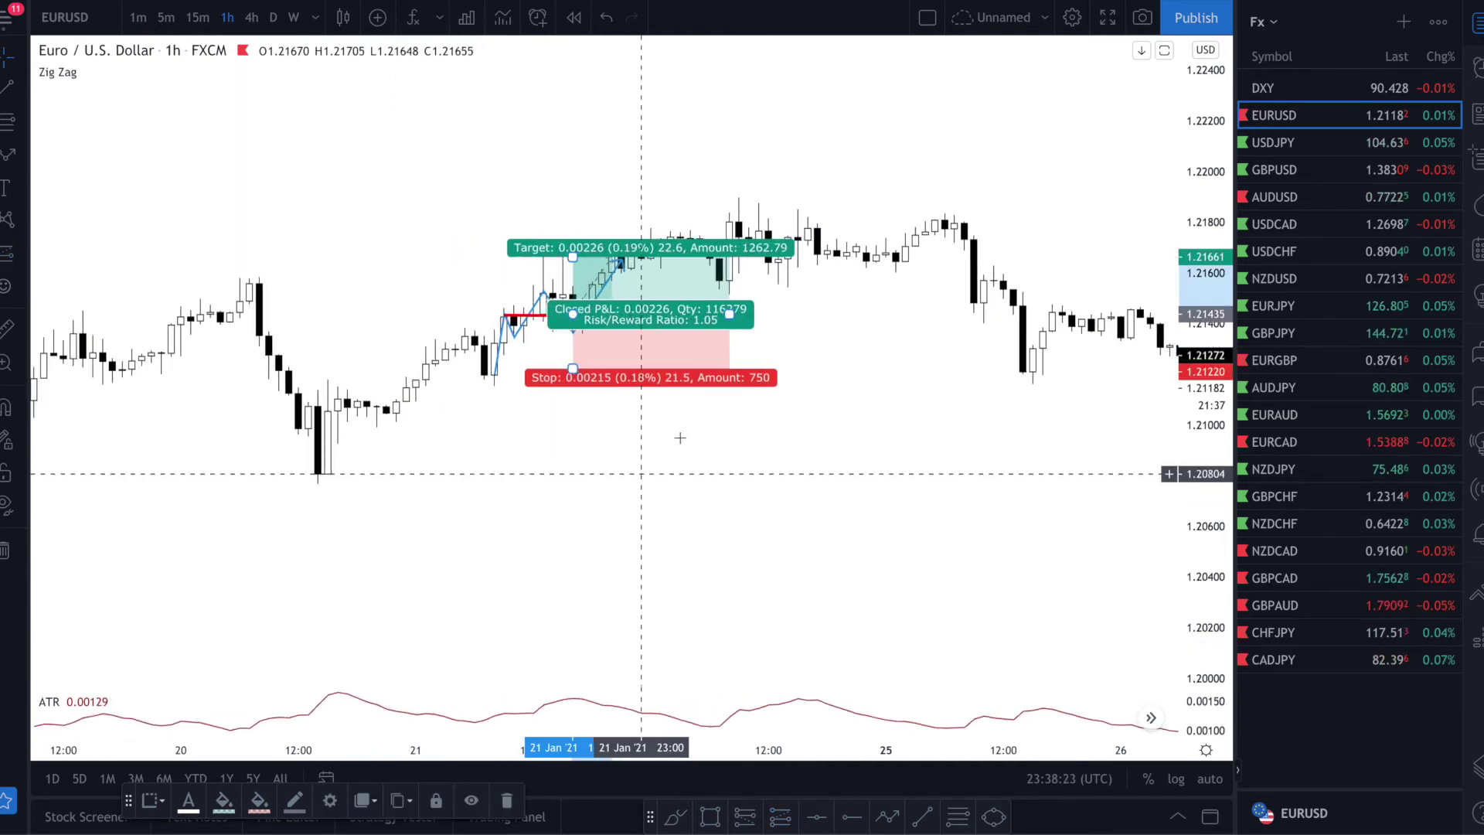
left_click(736, 423)
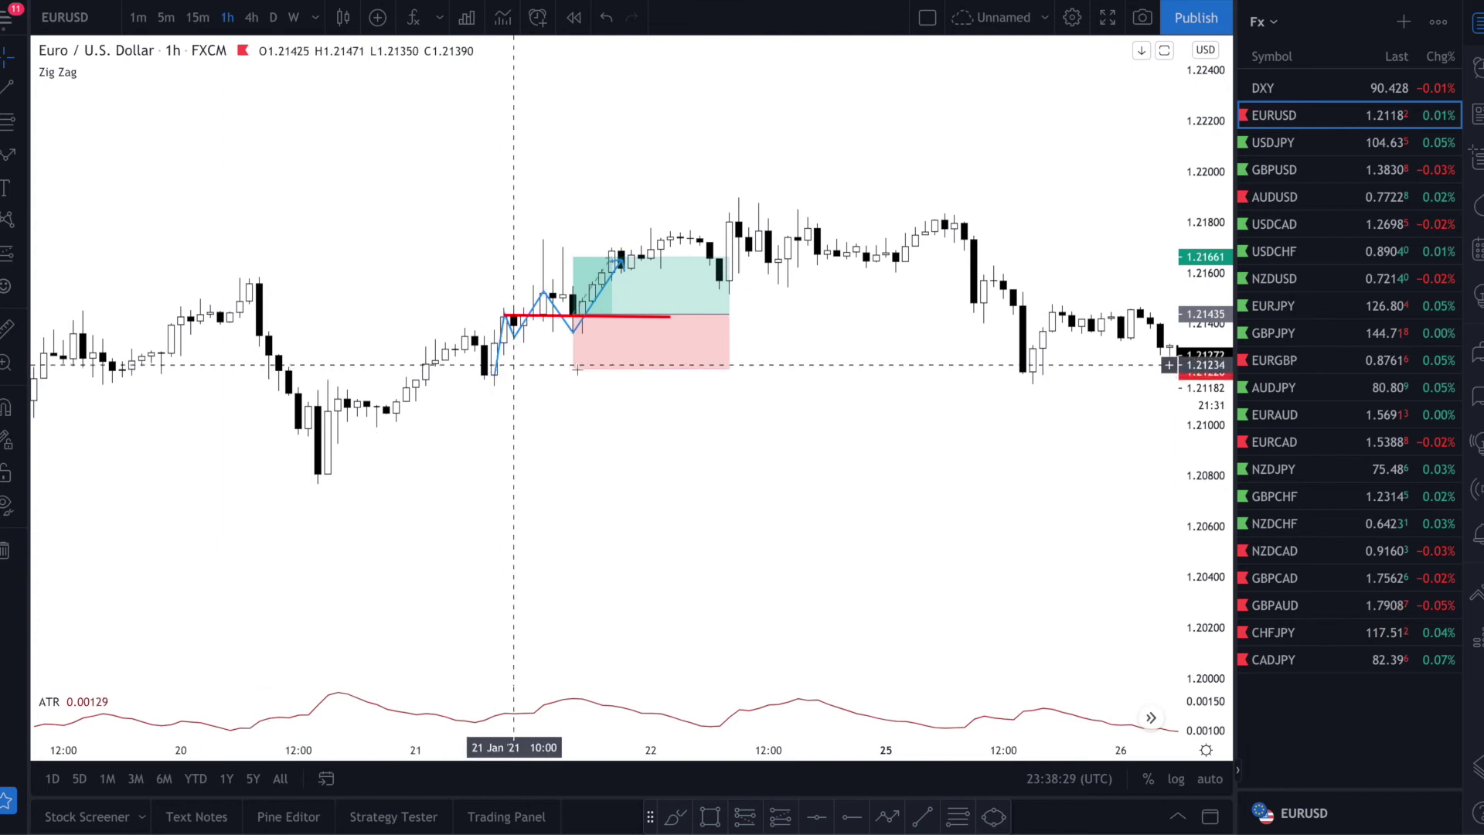
mouse_move(644, 343)
left_click_drag(643, 342, 622, 319)
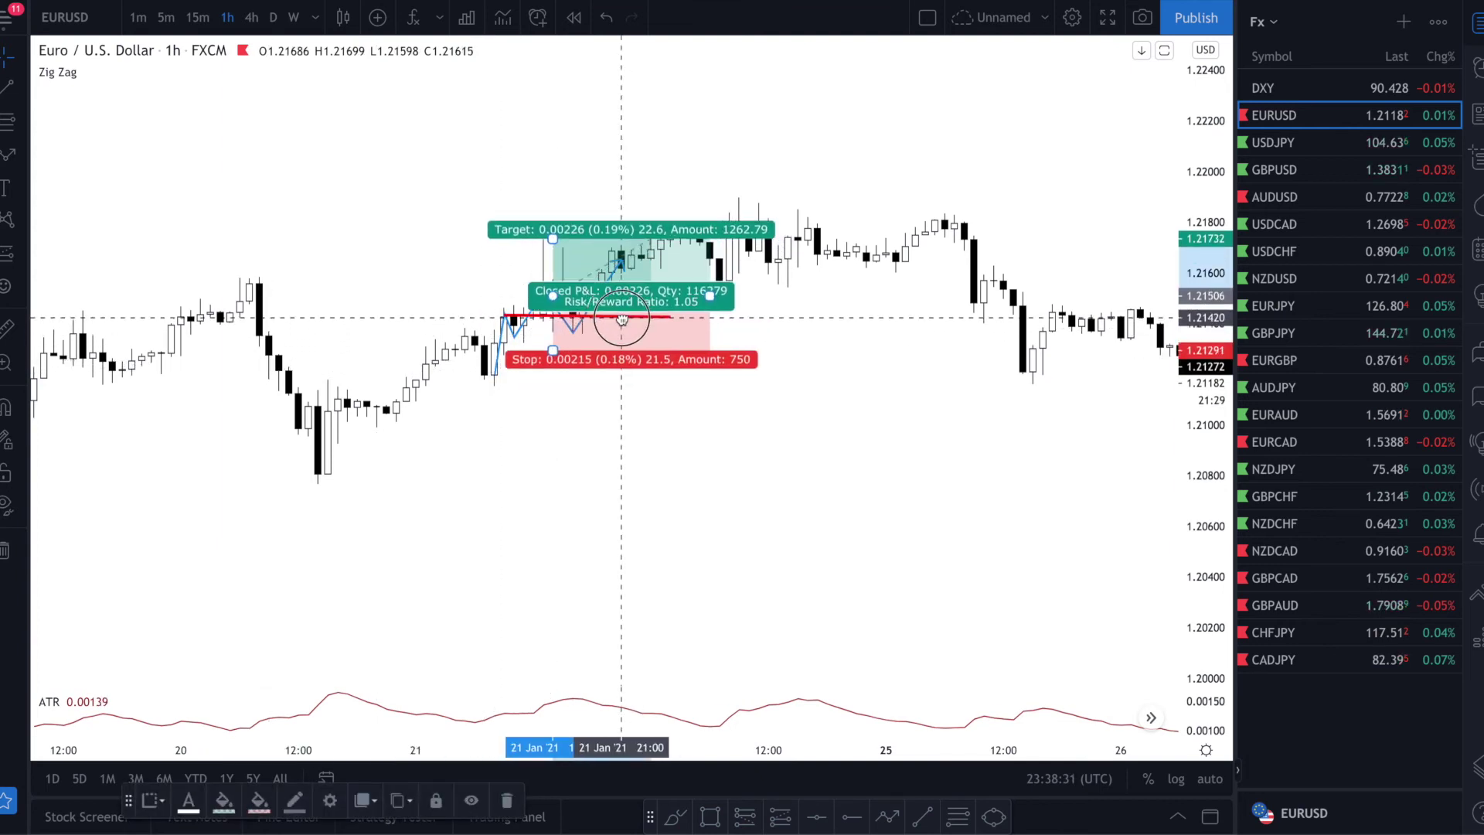
left_click(650, 406)
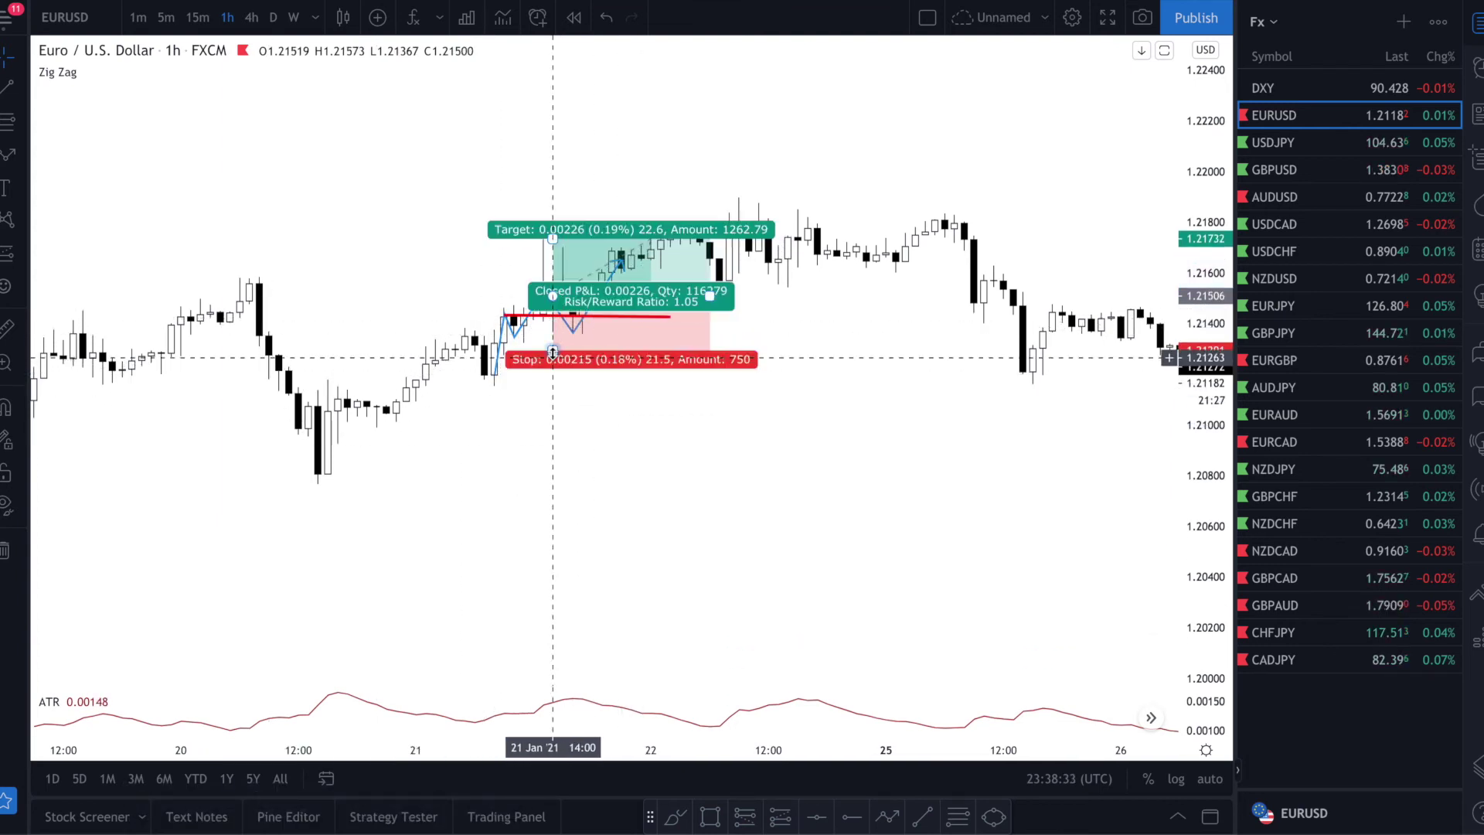
left_click_drag(650, 342, 676, 361)
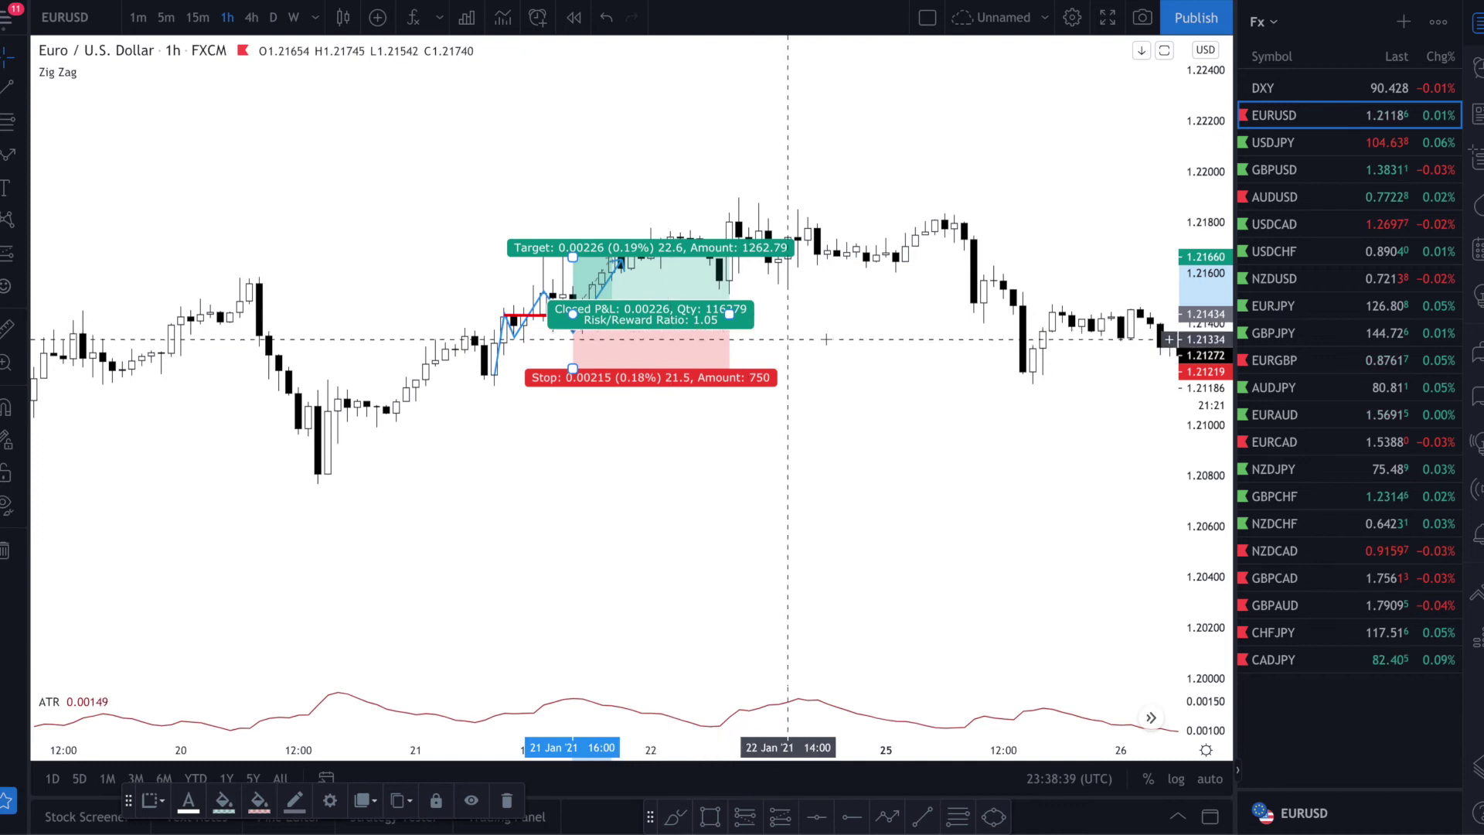
Raise the long position's target to 1.21725 and extend its box slightly further in time.
scroll(895, 346, "down", 2)
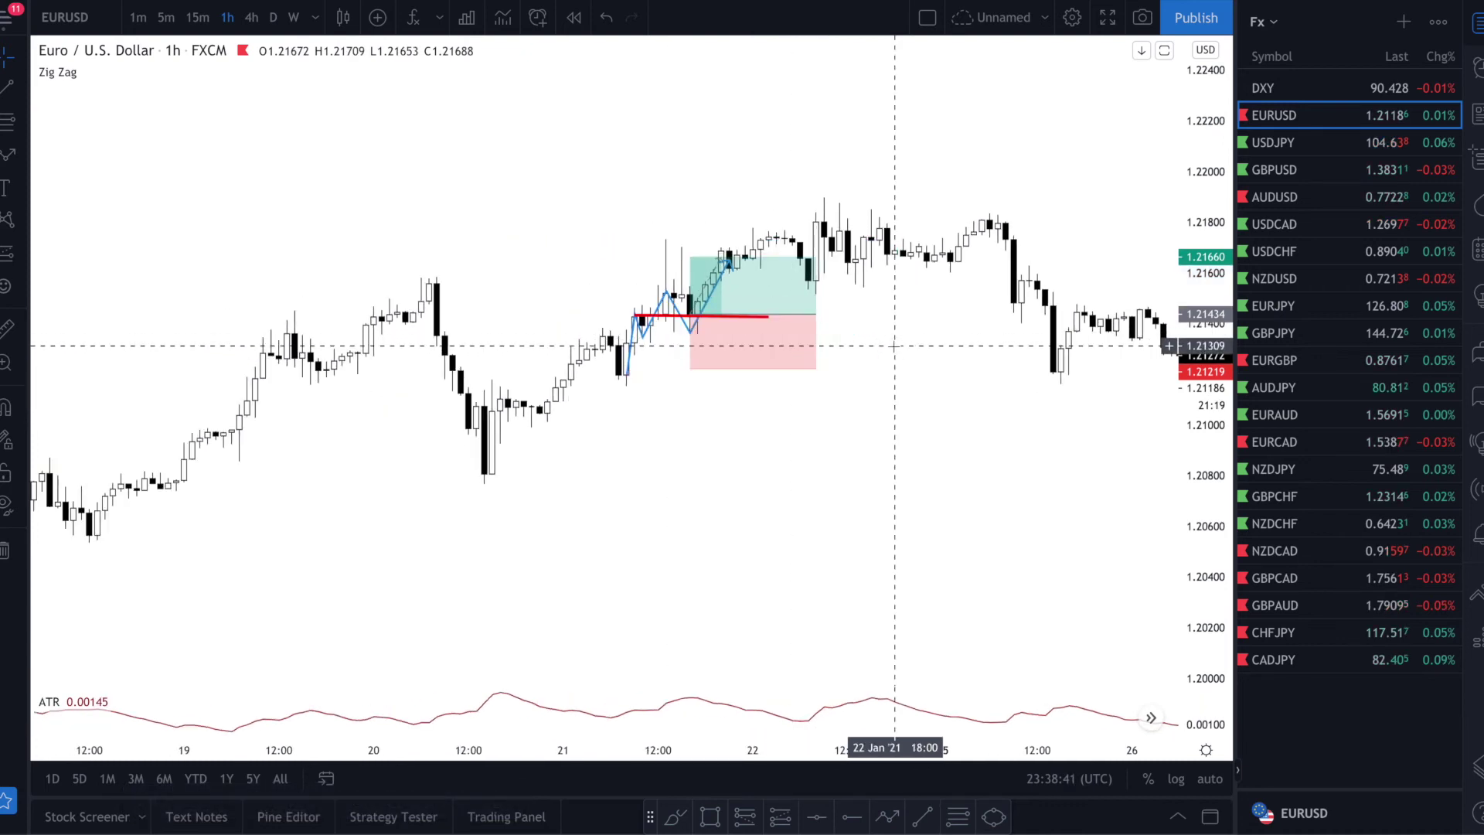
left_click_drag(692, 258, 695, 240)
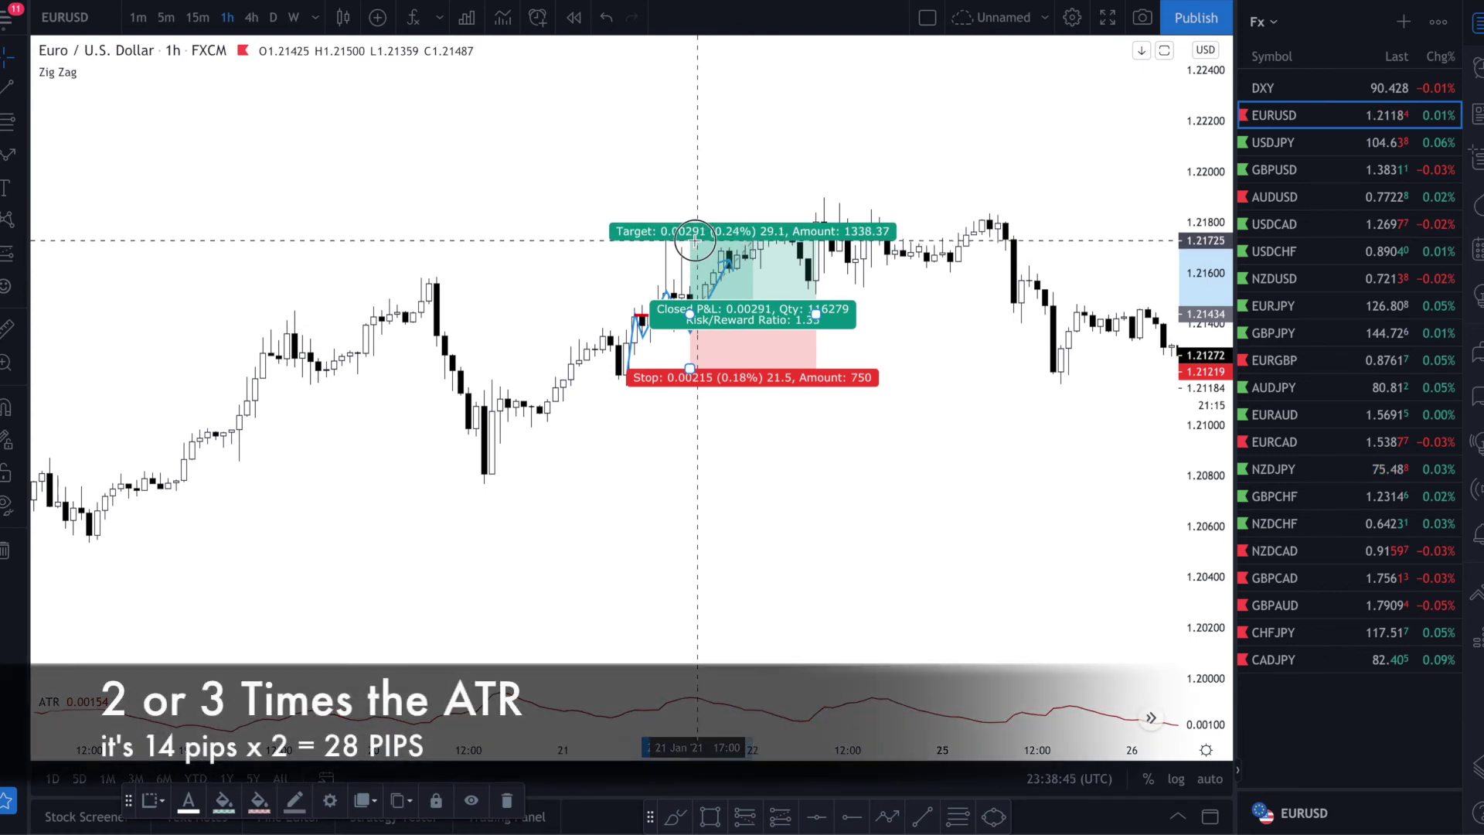
left_click_drag(815, 314, 841, 310)
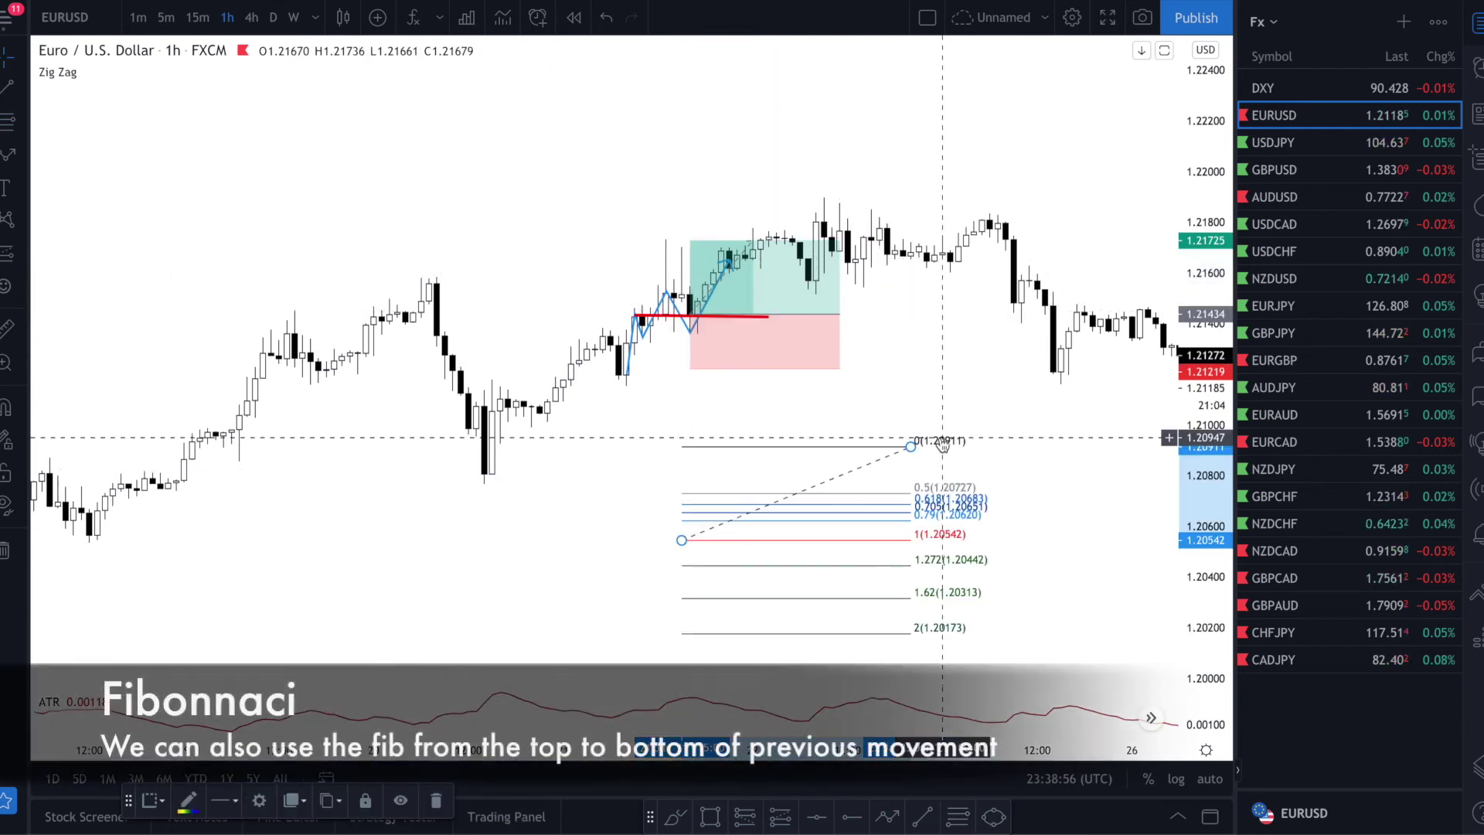
Delete the misplaced Fibonacci retracement and draw one from 1.21521 near the second high down to 1.21343 near the pullback low.
key("Delete")
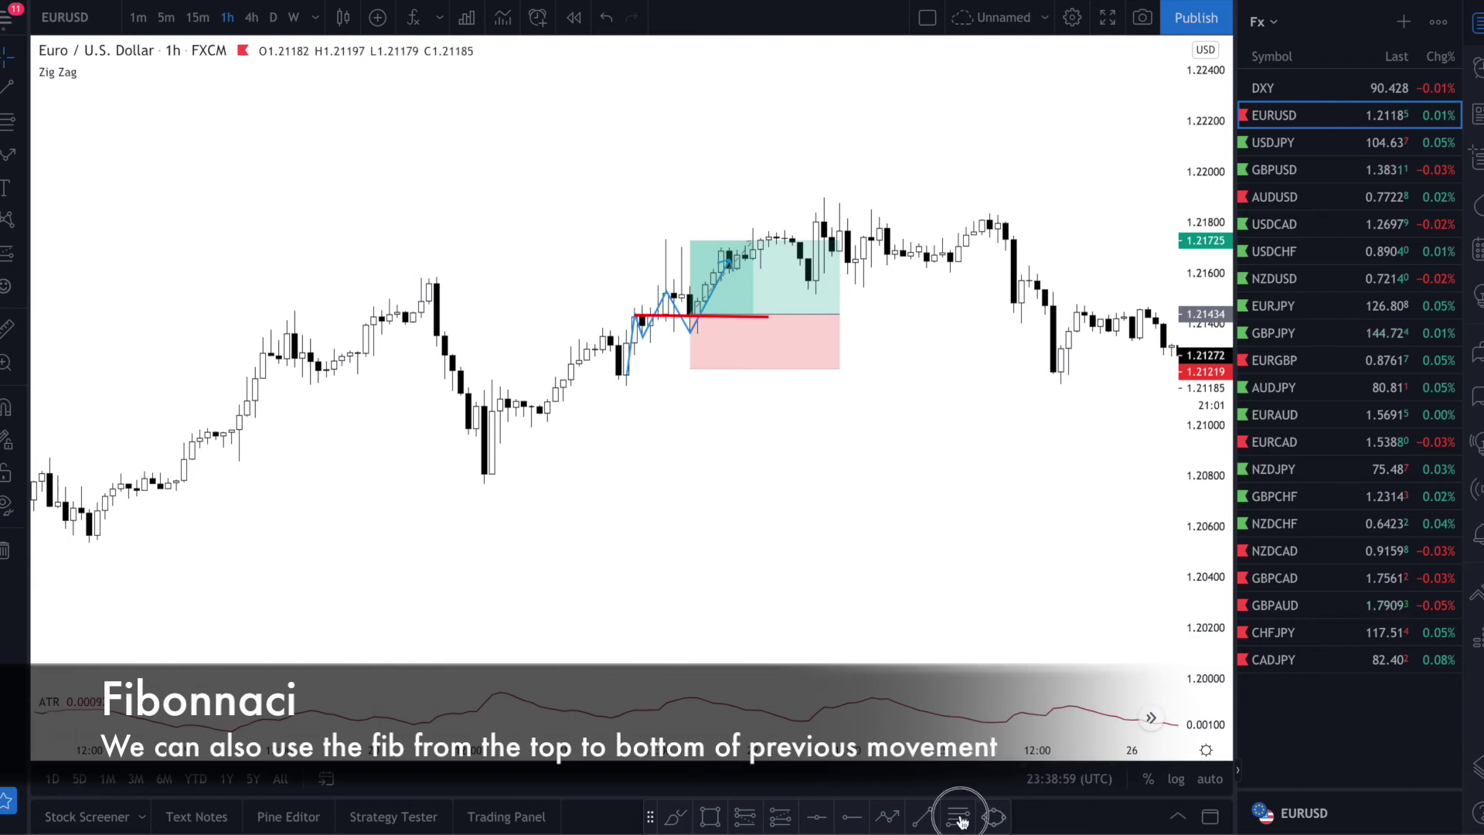
left_click(666, 300)
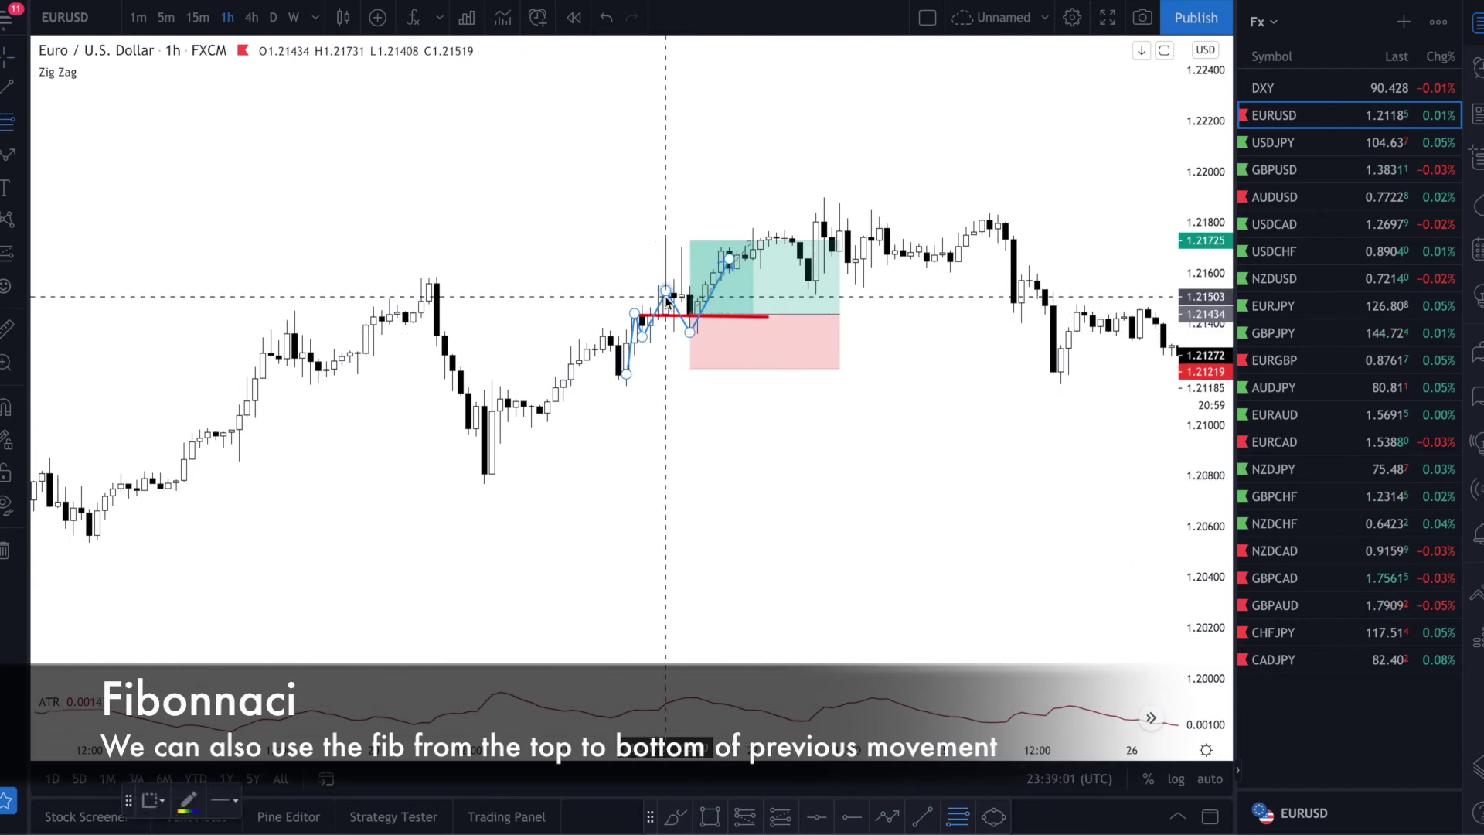
left_click(650, 296)
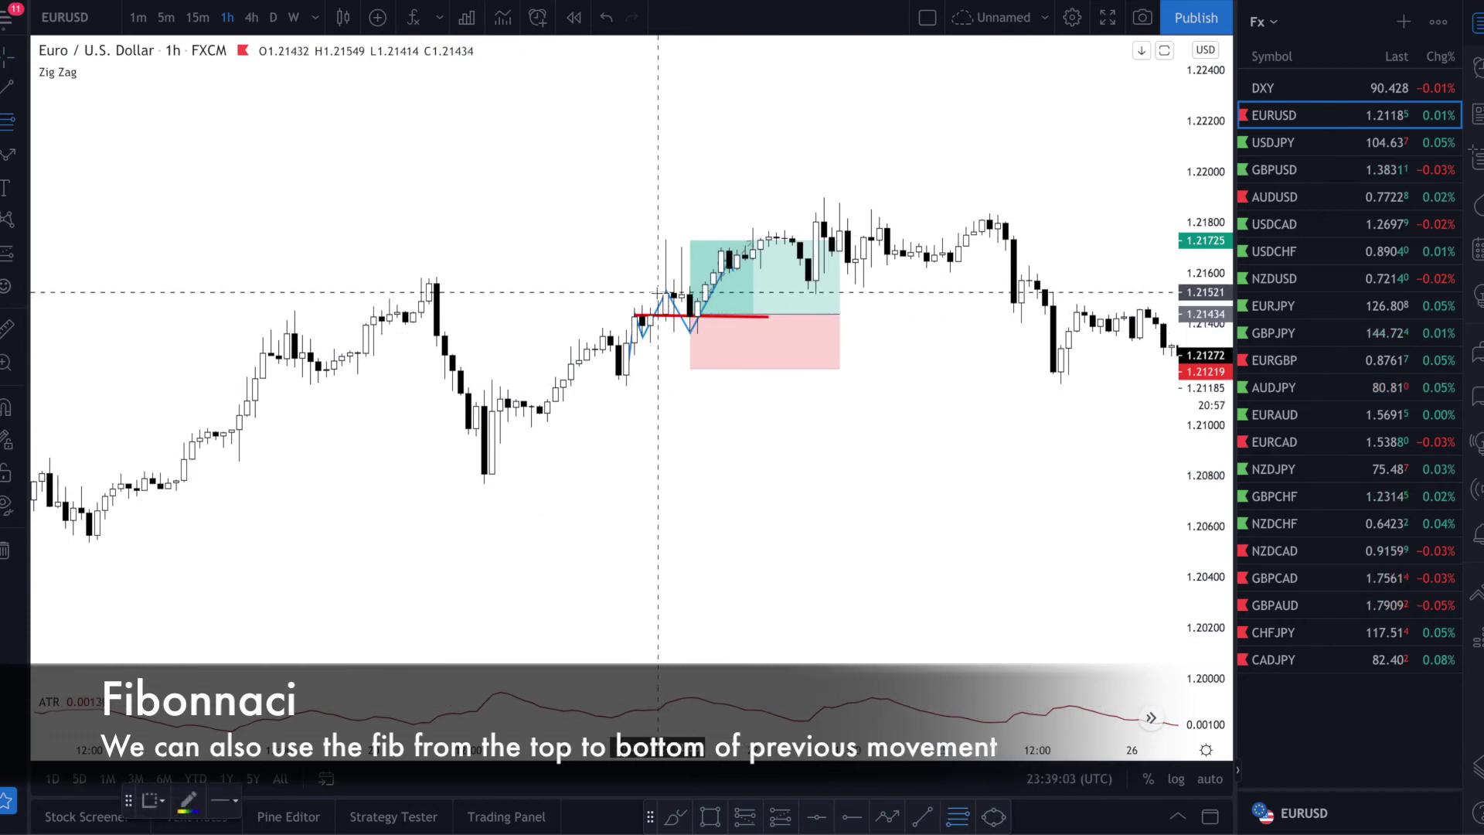
left_click(657, 292)
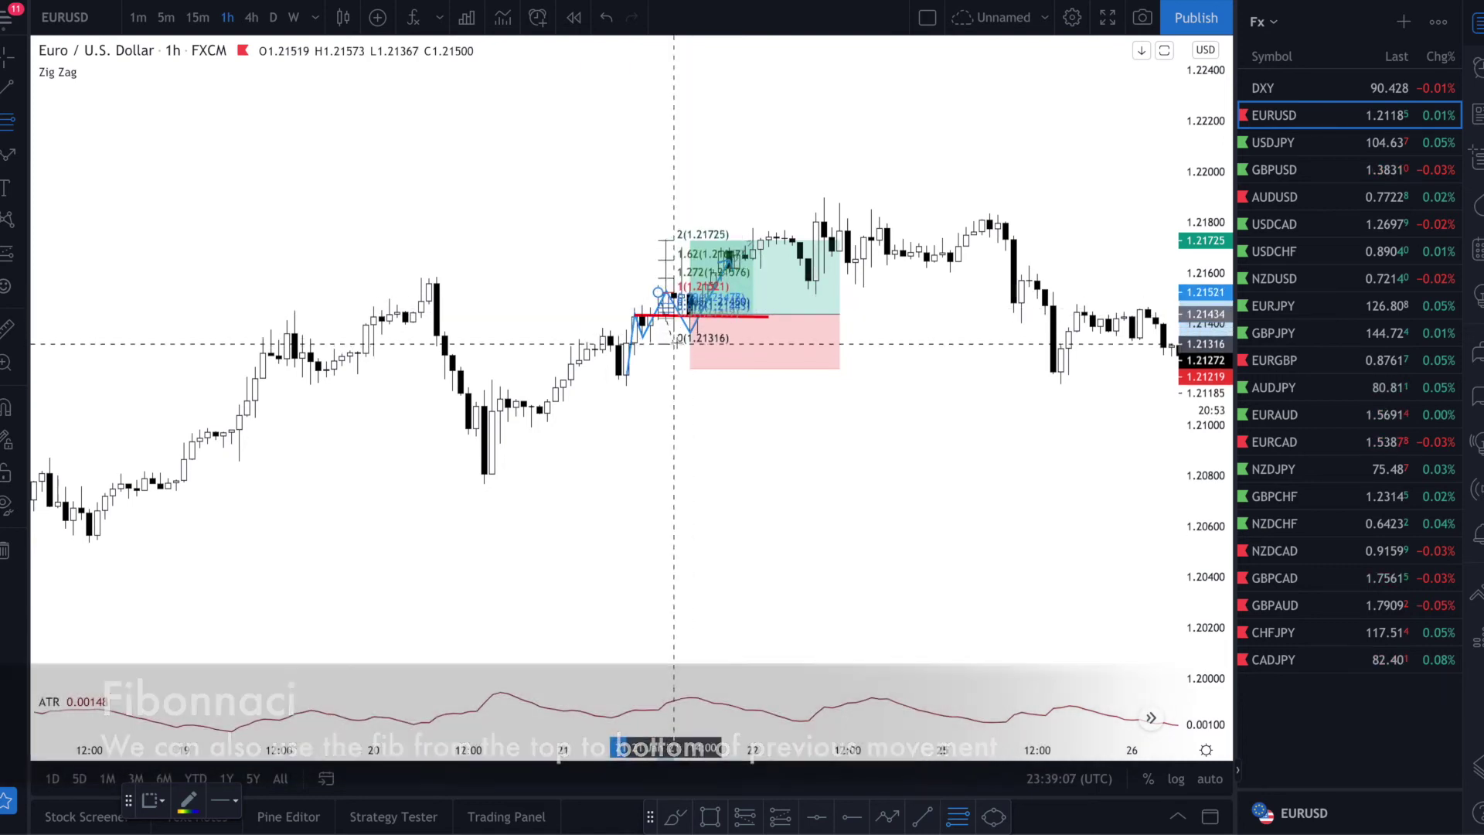
left_click_drag(682, 340, 698, 337)
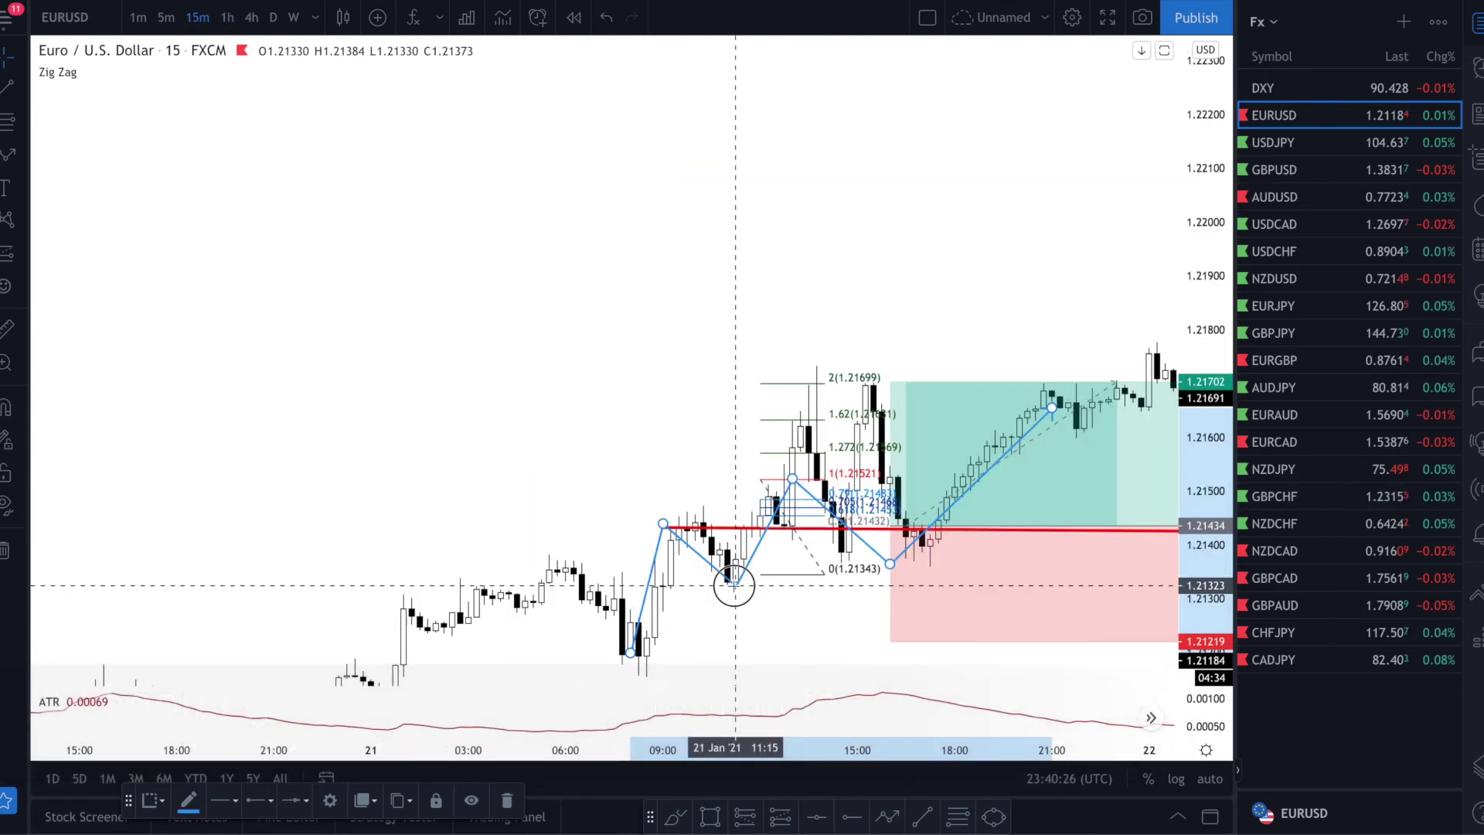
Realign the path's first high, start, second high and second pullback low with the matching swing candles on the 15-minute chart.
mouse_move(663, 525)
left_mouse_down()
mouse_move(693, 532)
mouse_move(687, 520)
left_mouse_up()
left_click(685, 522)
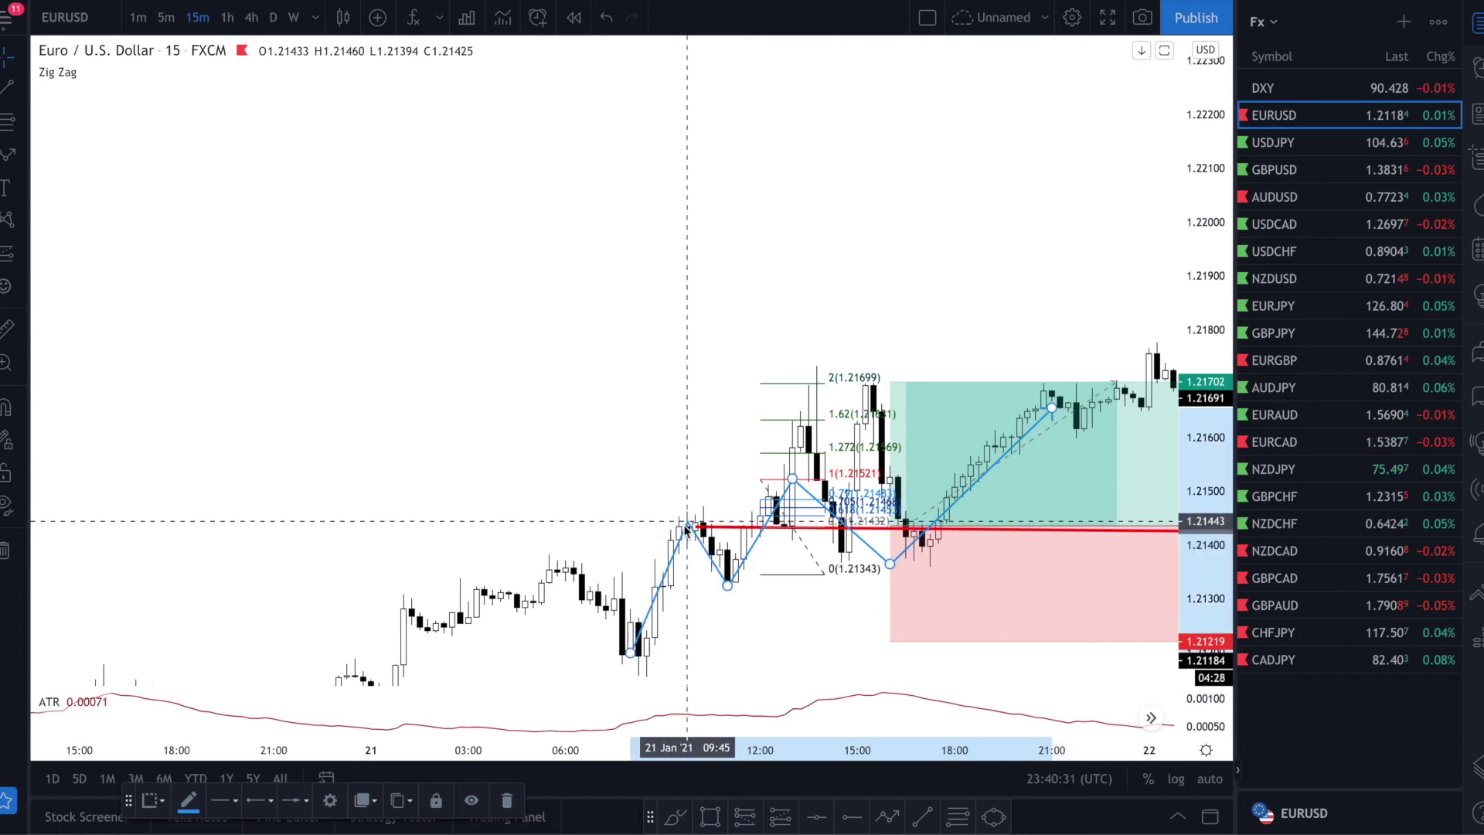
mouse_move(629, 652)
left_mouse_down()
mouse_move(647, 662)
mouse_move(579, 619)
left_mouse_up()
left_click(759, 636)
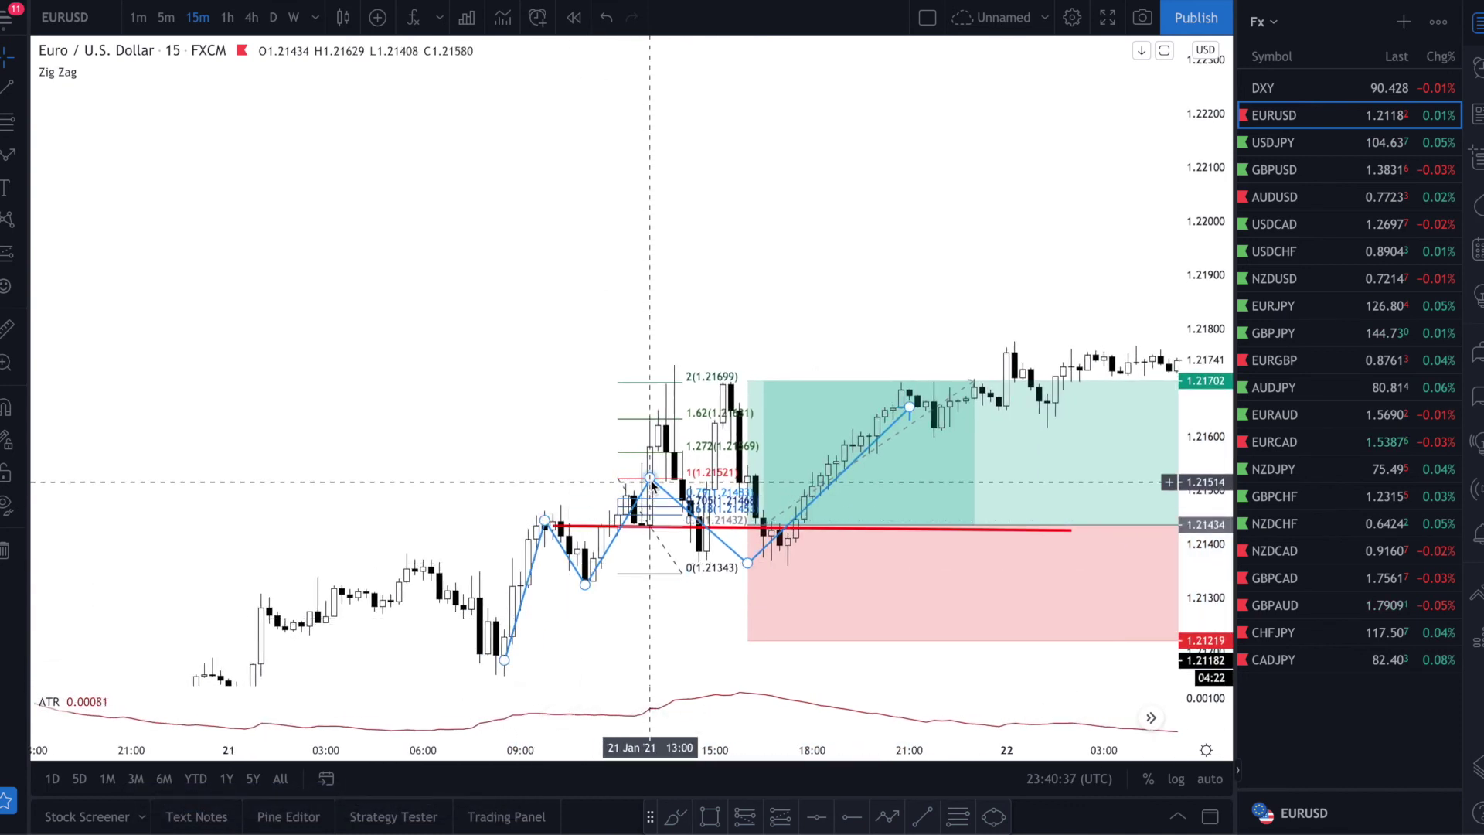
left_click_drag(649, 480, 657, 425)
left_click_drag(747, 571, 699, 568)
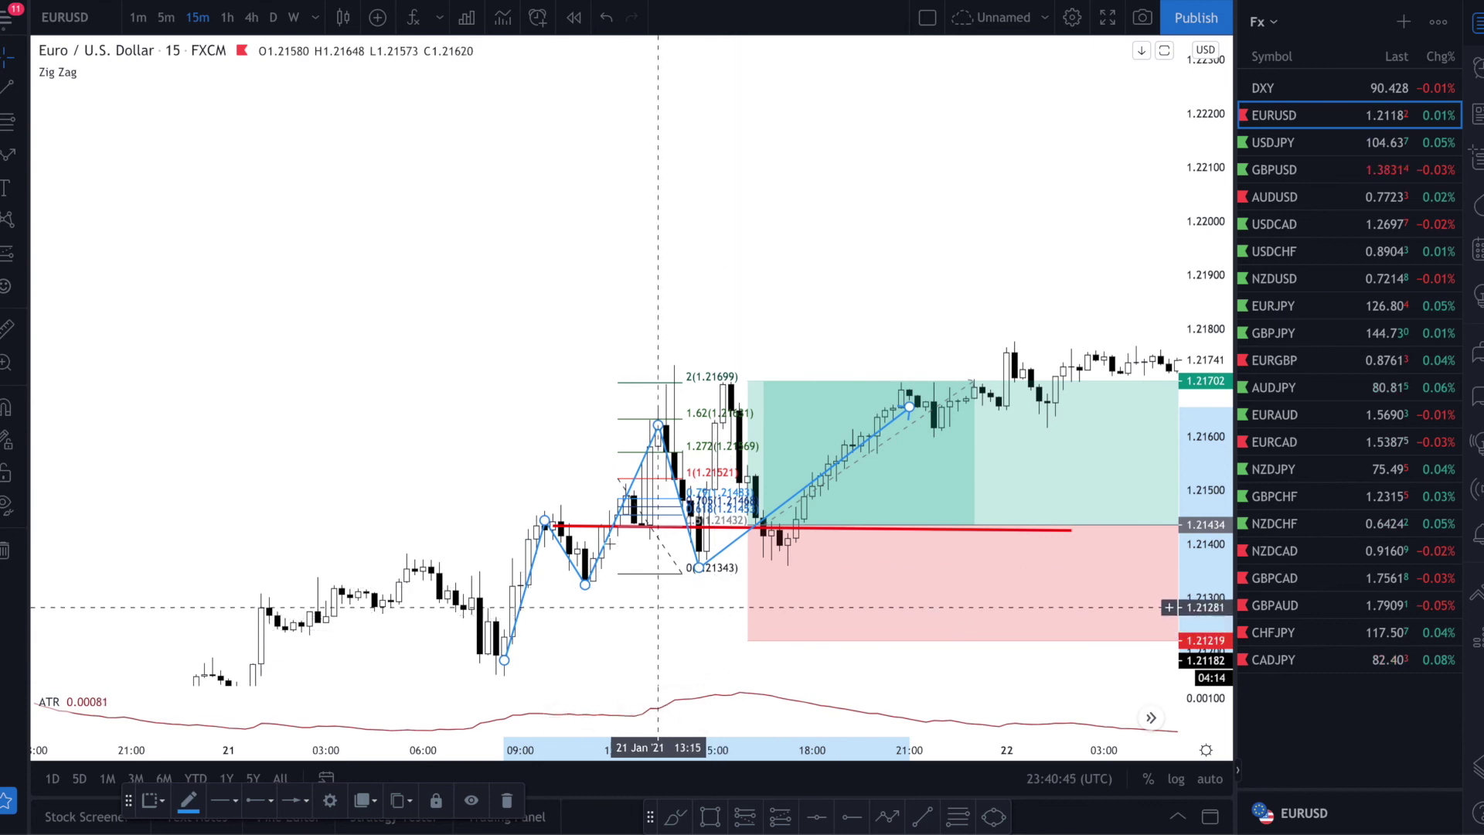
Lower the trend line to the first pullback low at about 1.2133 and refit the Fibonacci retracement from 1.21617 down to 1.21325.
left_click_drag(573, 533, 600, 582)
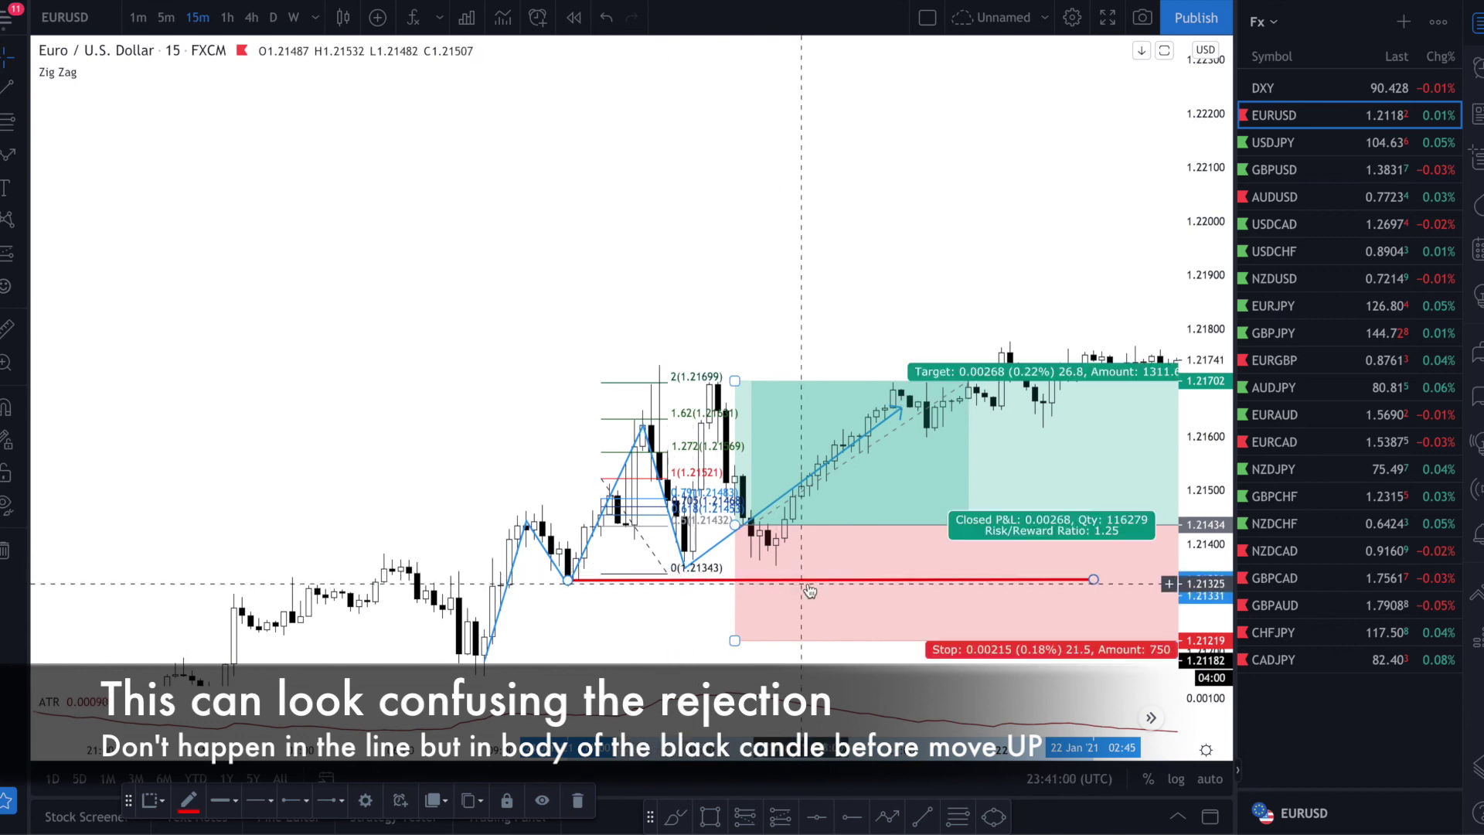
left_click(639, 579)
mouse_move(671, 575)
left_mouse_down()
mouse_move(1004, 582)
mouse_move(946, 581)
mouse_move(921, 637)
left_mouse_up()
left_click_drag(1072, 551, 1072, 553)
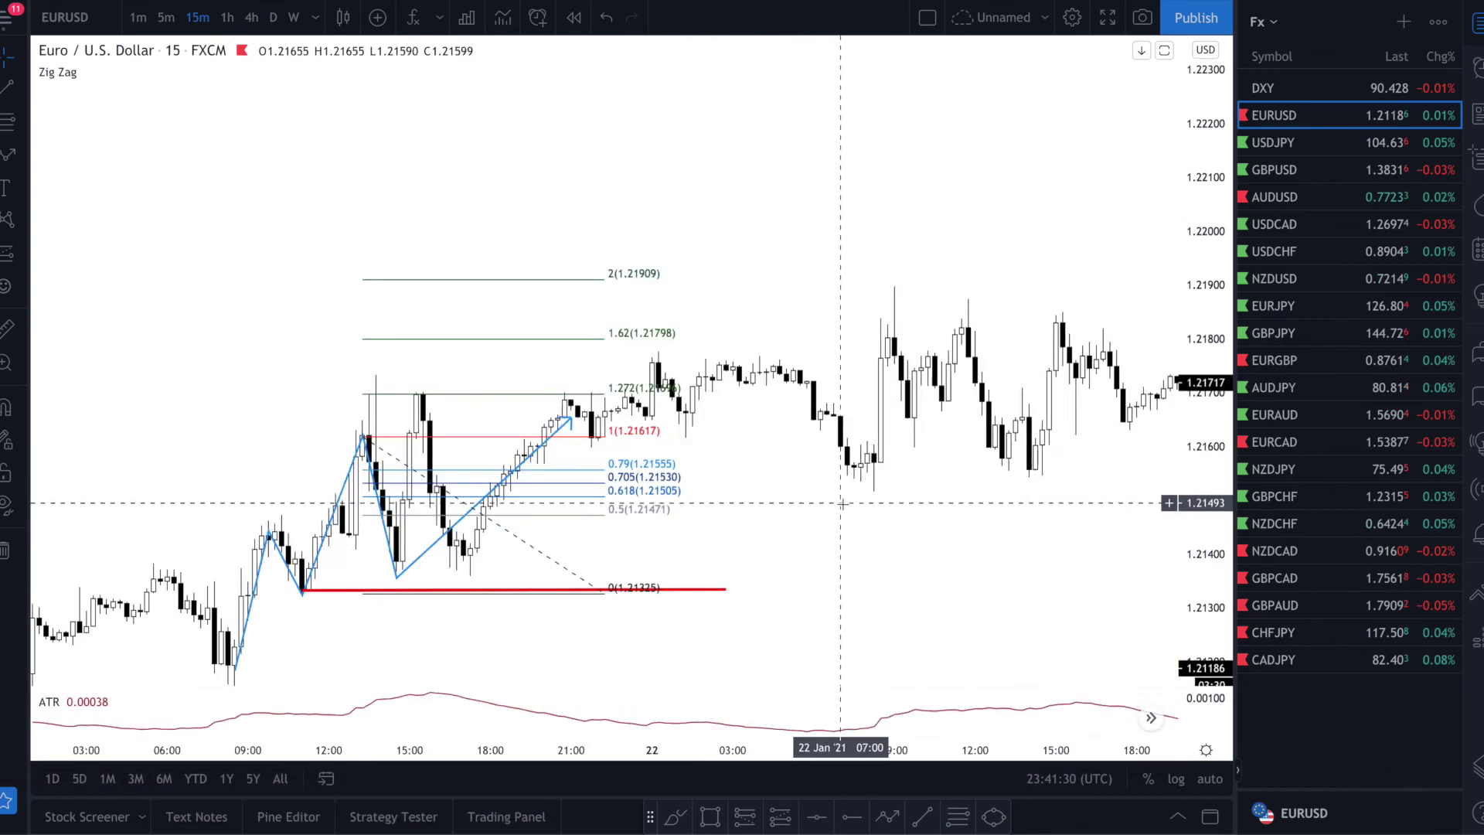
Place a long position at 1.21373 on 21 Jan 14:30, with its stop at about 1.2116 and its target at 1.21836.
scroll(841, 503, "down", 1)
scroll(841, 504, "up", 1)
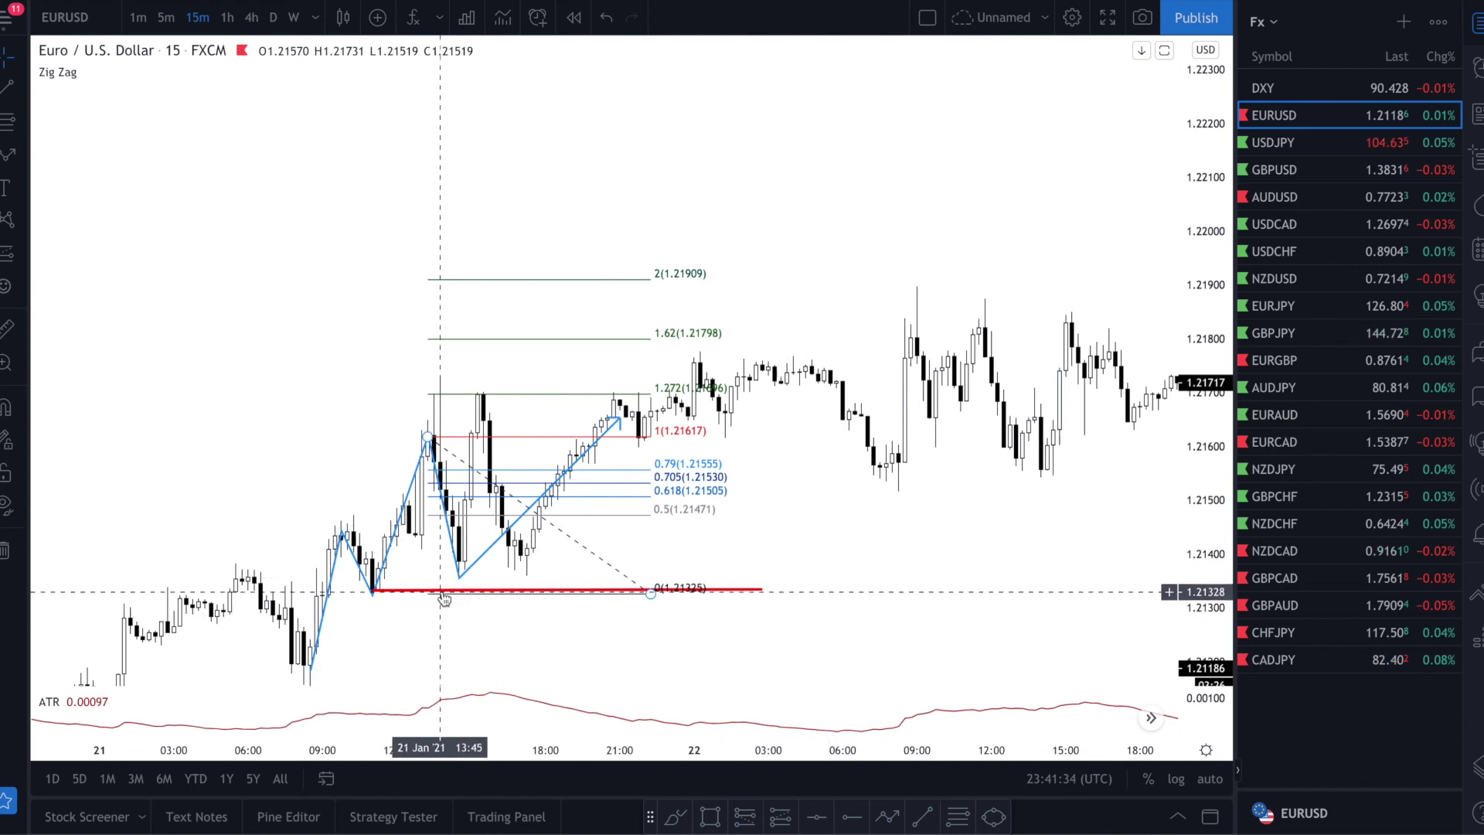
left_click(7, 252)
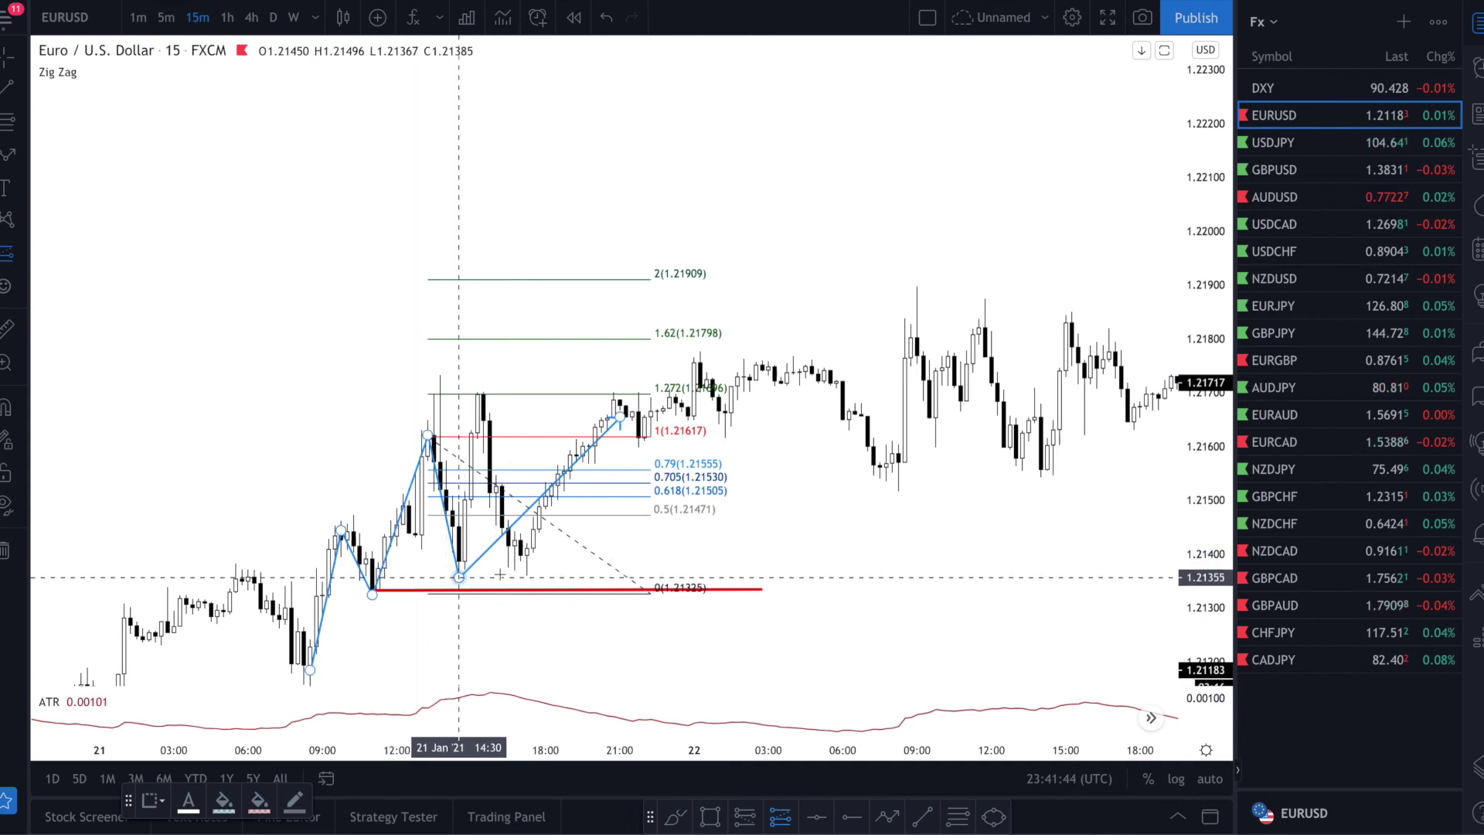
left_click(459, 567)
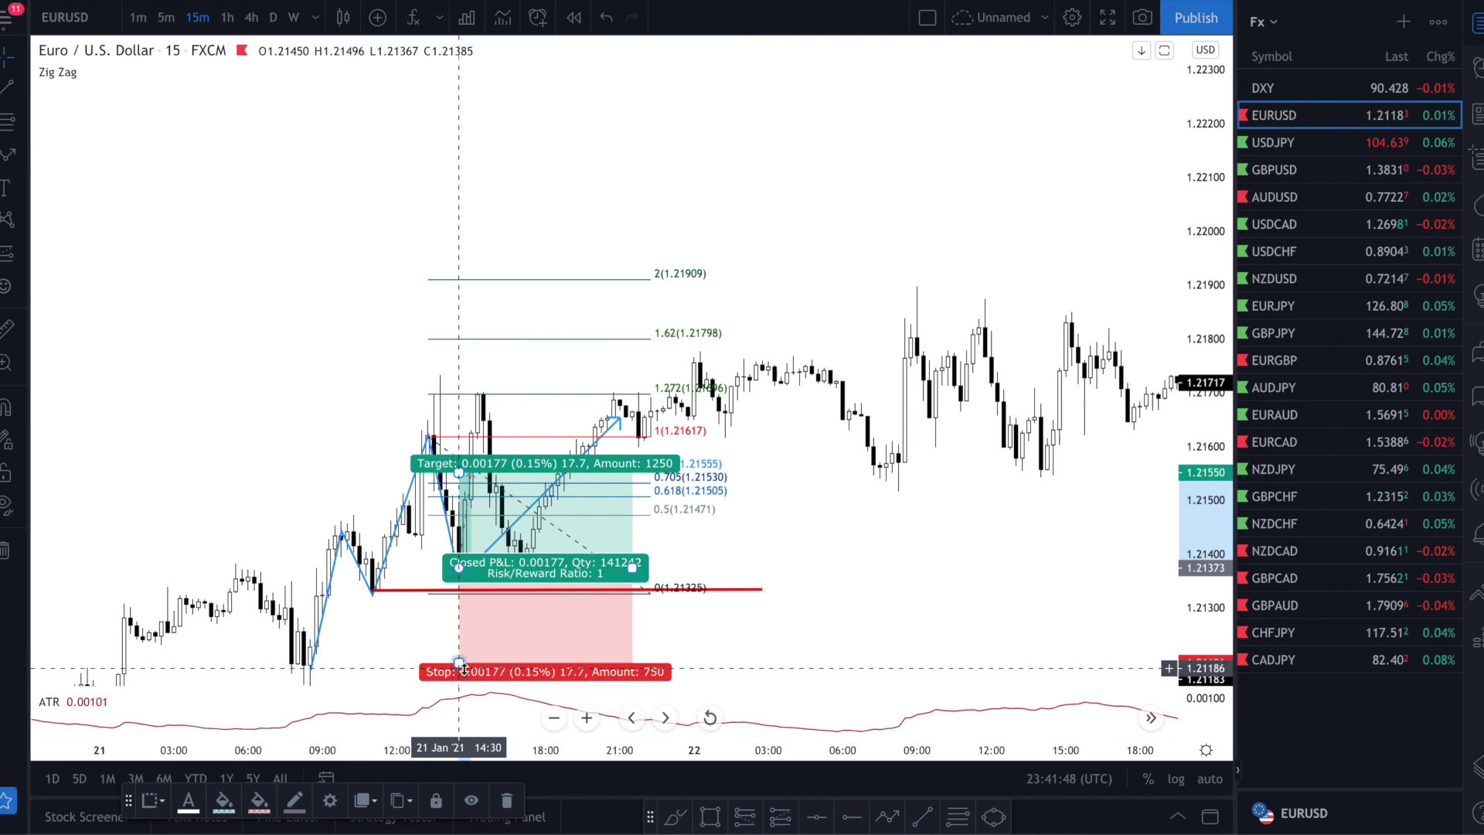
left_click_drag(461, 668, 459, 678)
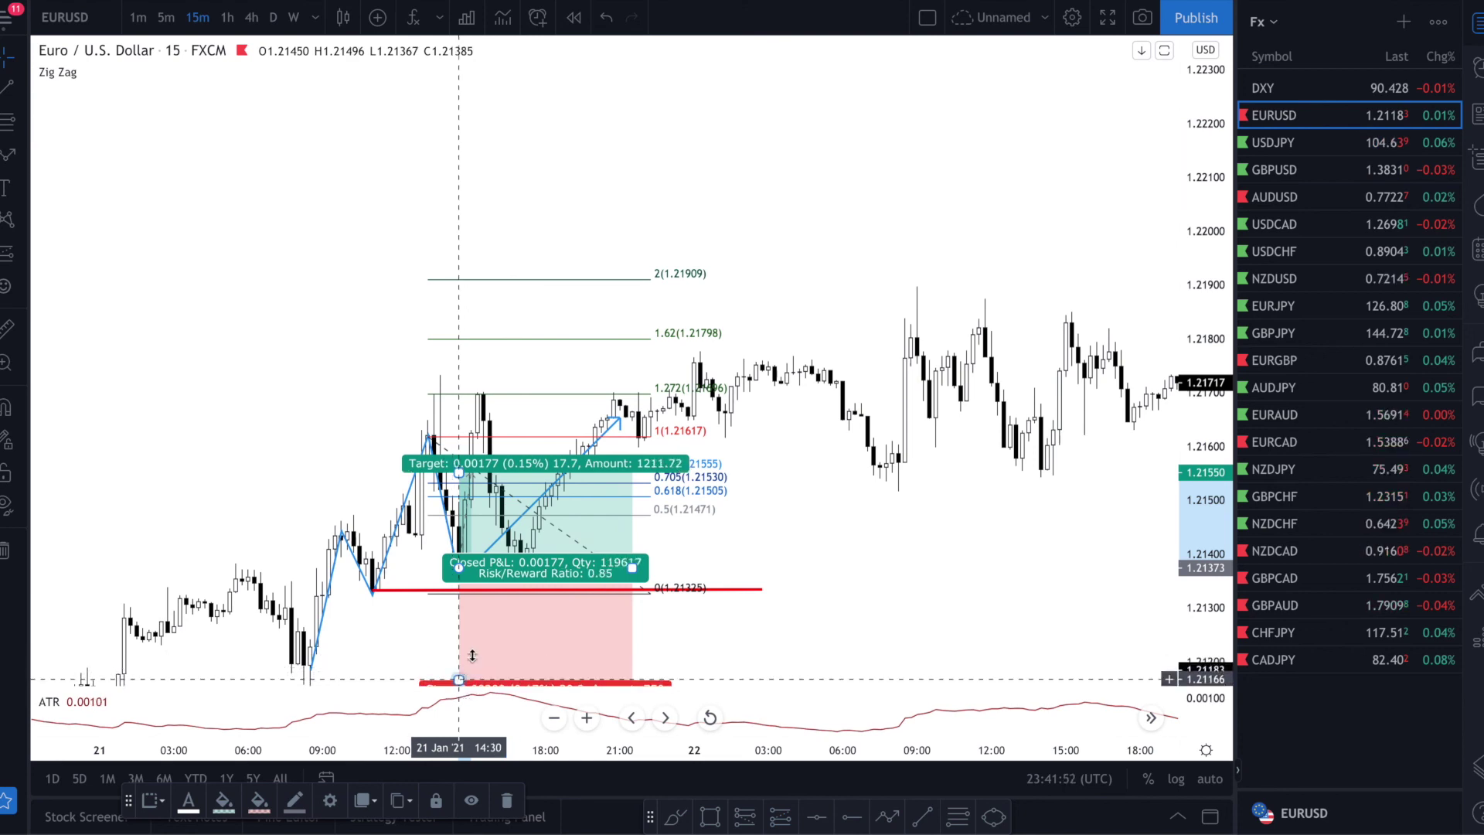
left_click_drag(464, 468, 498, 285)
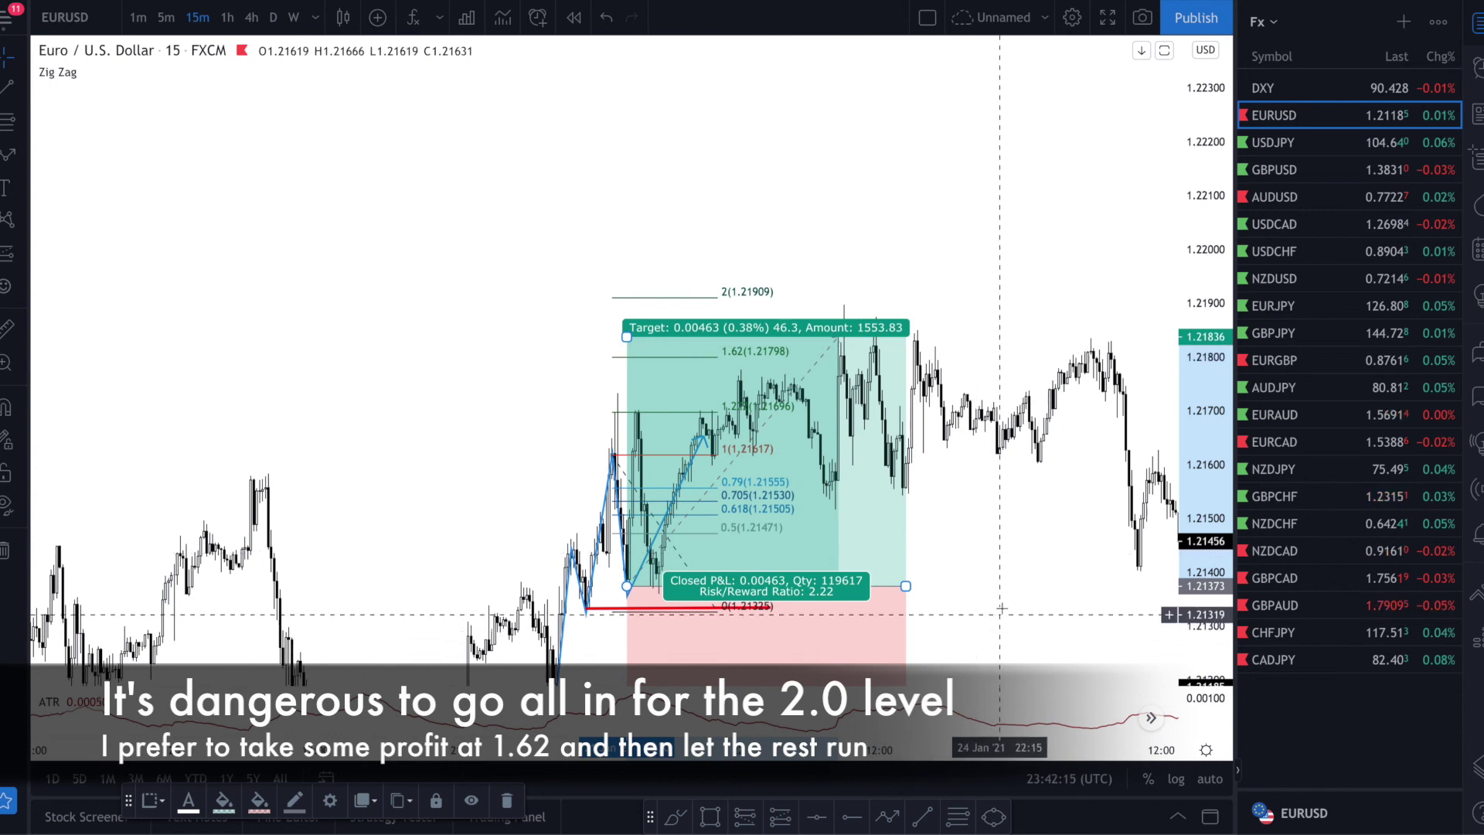
Move the long position's stop almost to entry at 1.21368 and its target to 1.21795, near the Fibonacci 1.62 level.
scroll(1001, 609, "up", 4)
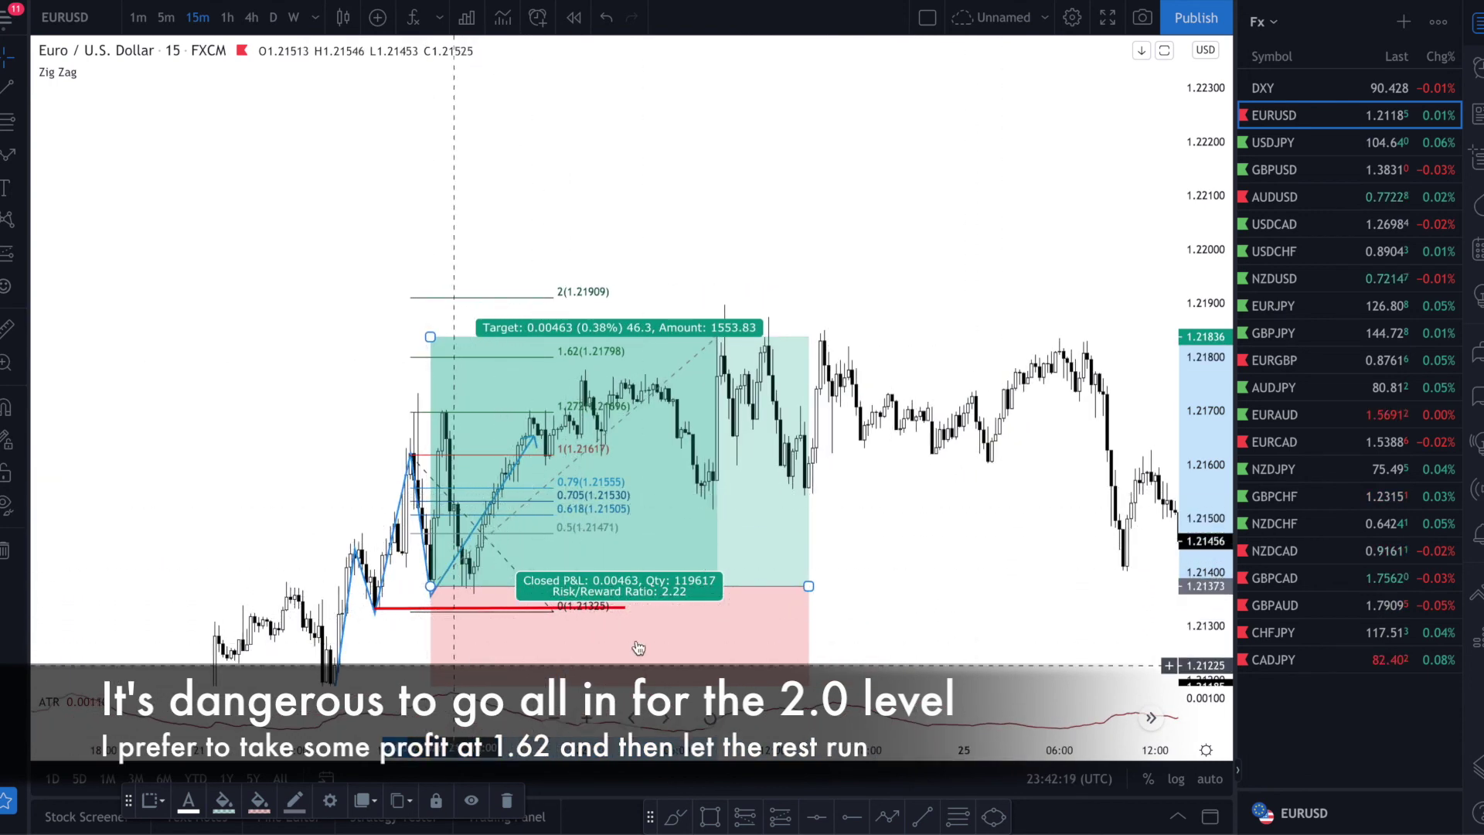
left_click_drag(1021, 506, 1029, 473)
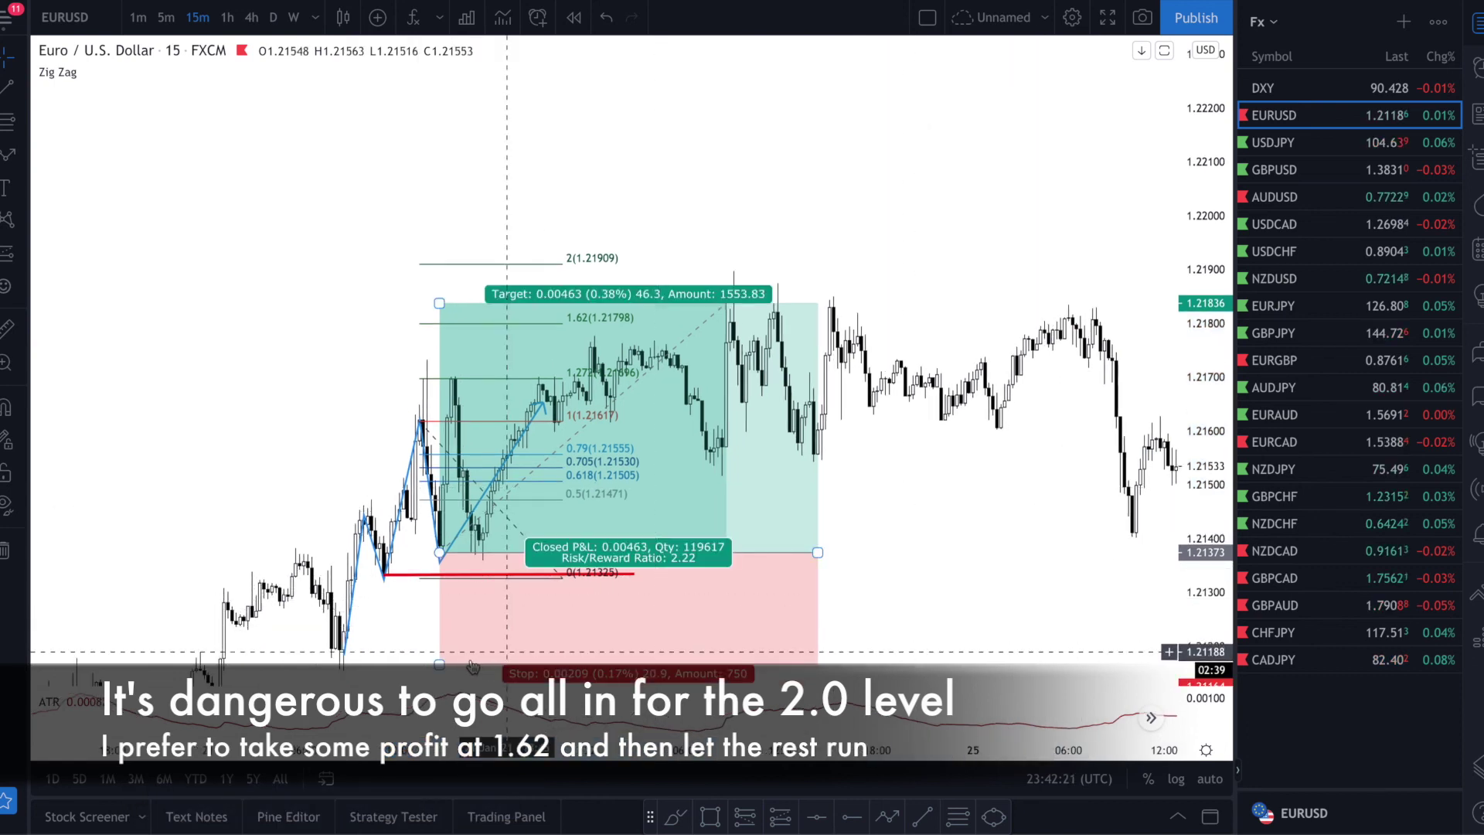
left_click_drag(440, 653, 439, 554)
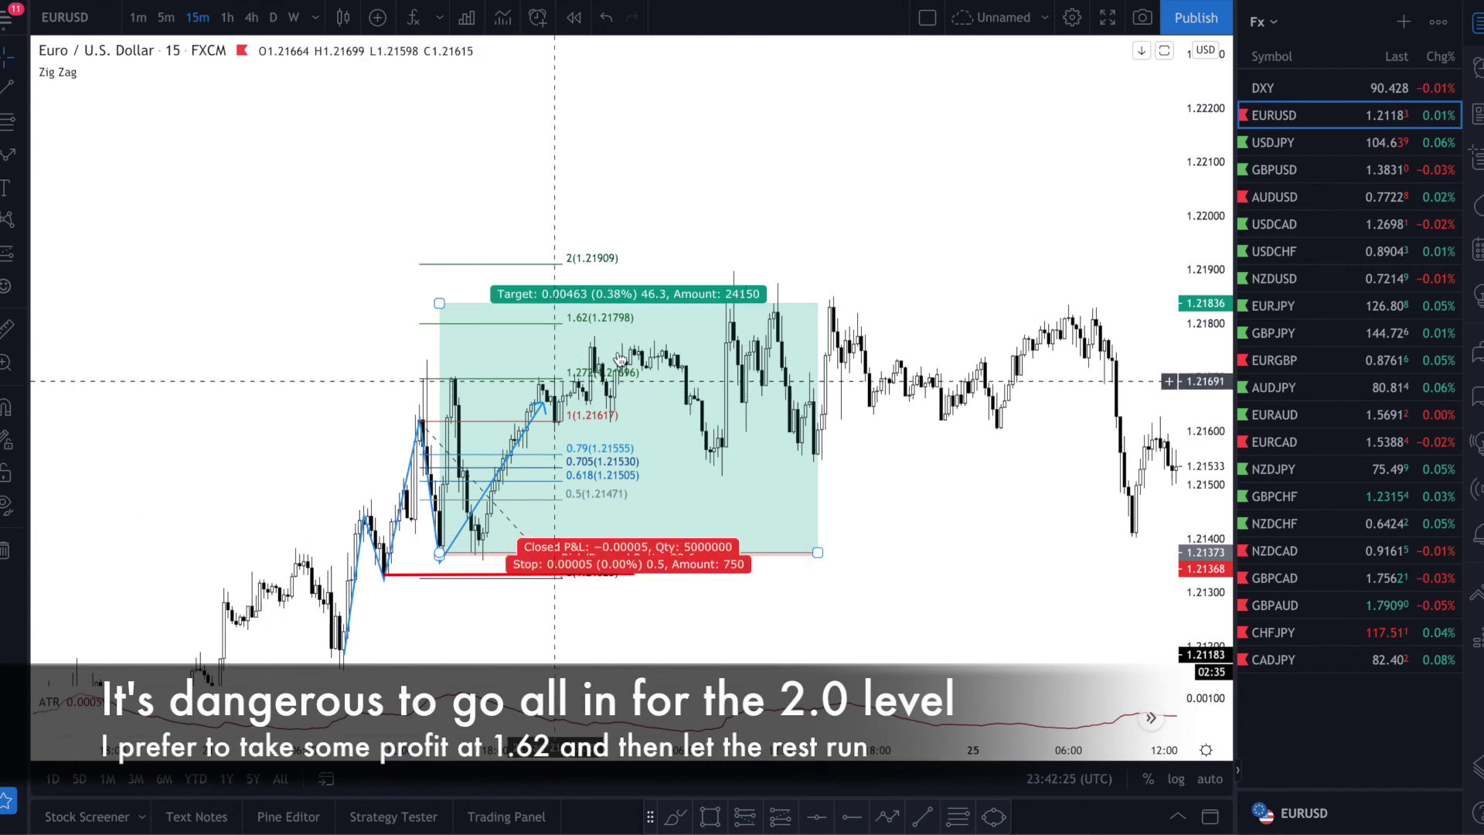
mouse_move(439, 303)
left_mouse_down()
mouse_move(445, 267)
mouse_move(446, 325)
left_mouse_up()
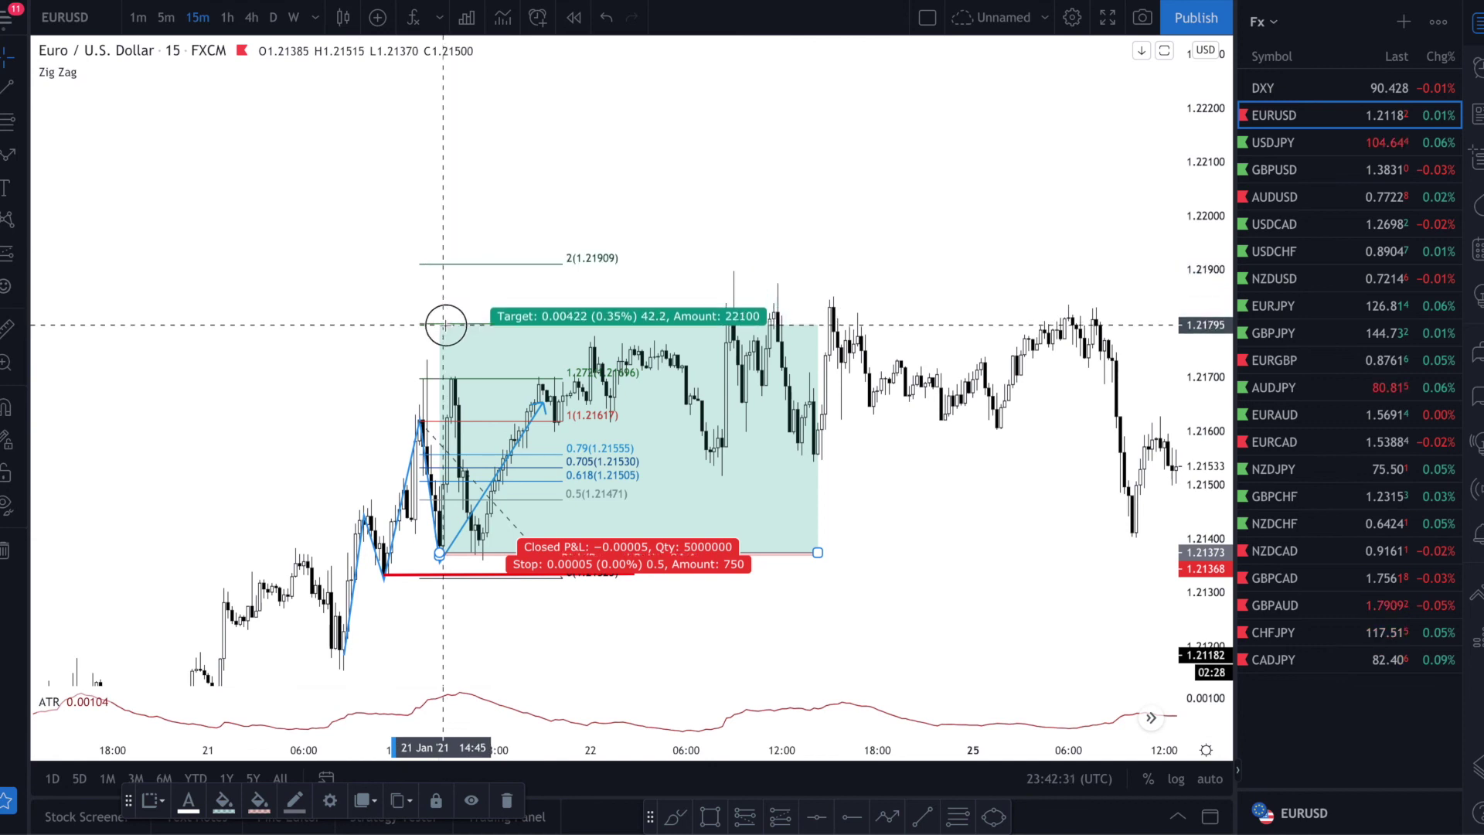
left_click(611, 294)
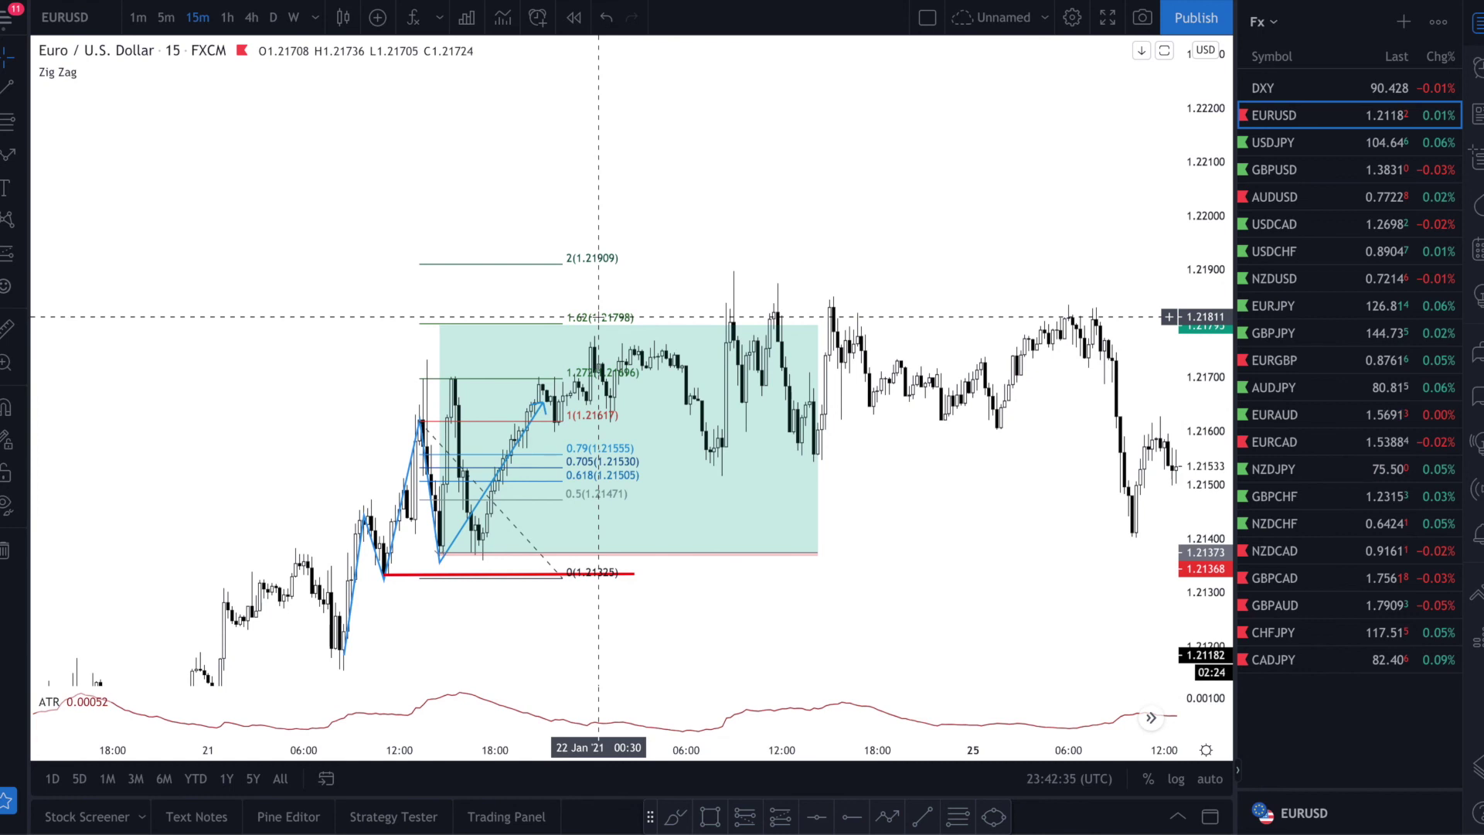
scroll(598, 317, "up", 2)
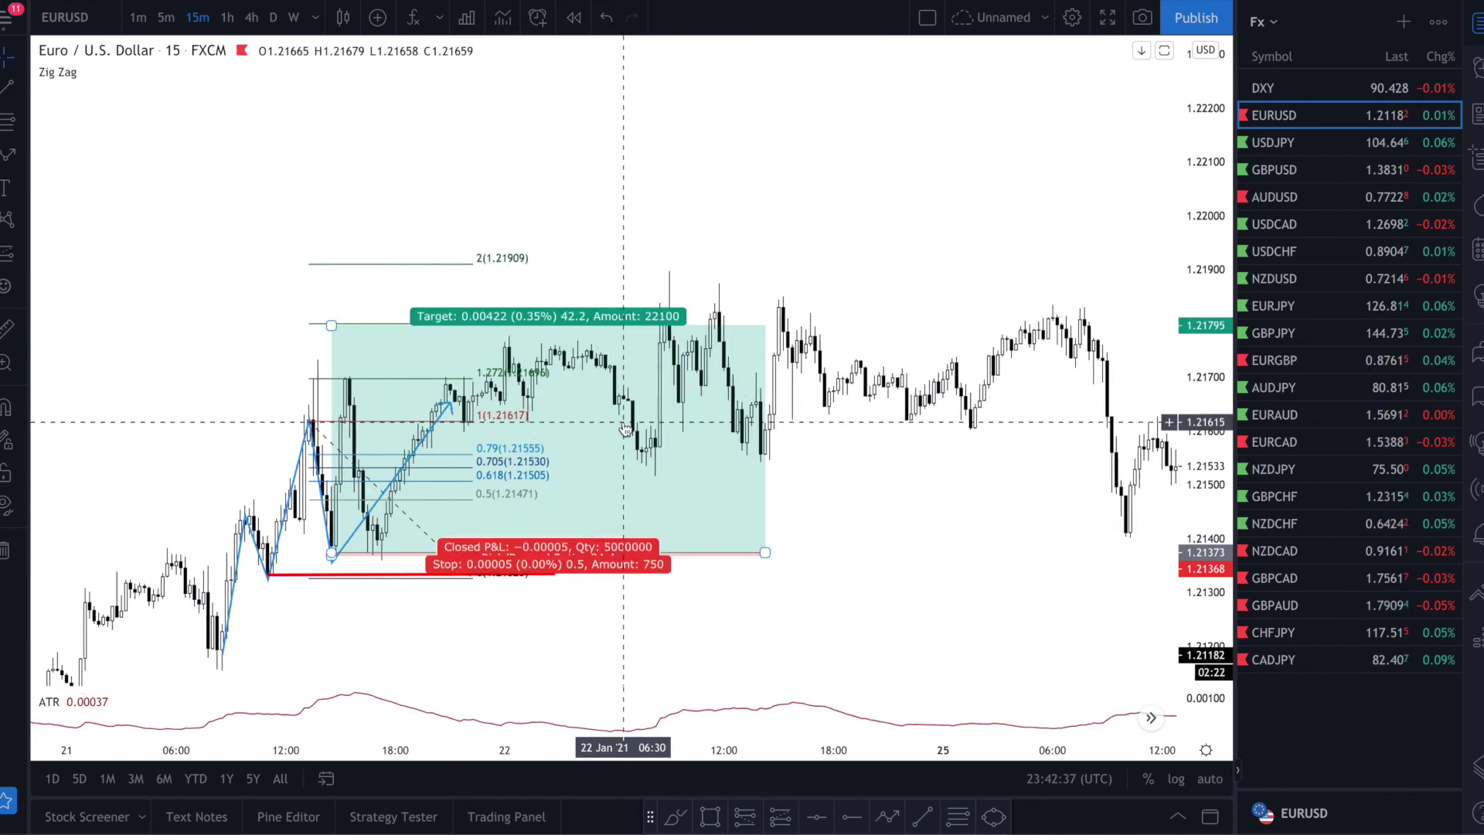
scroll(871, 558, "down", 1)
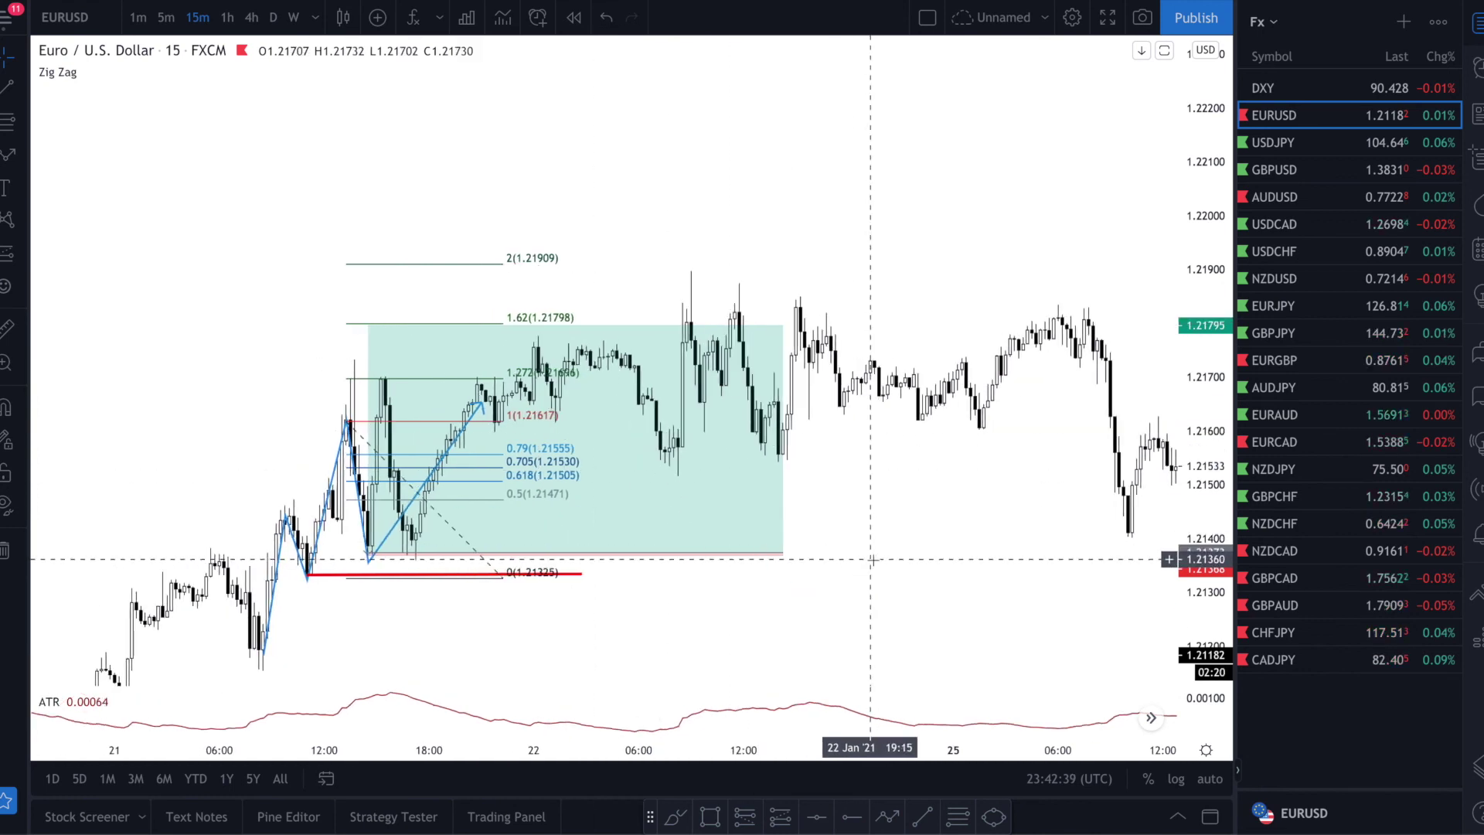
scroll(870, 559, "down", 1)
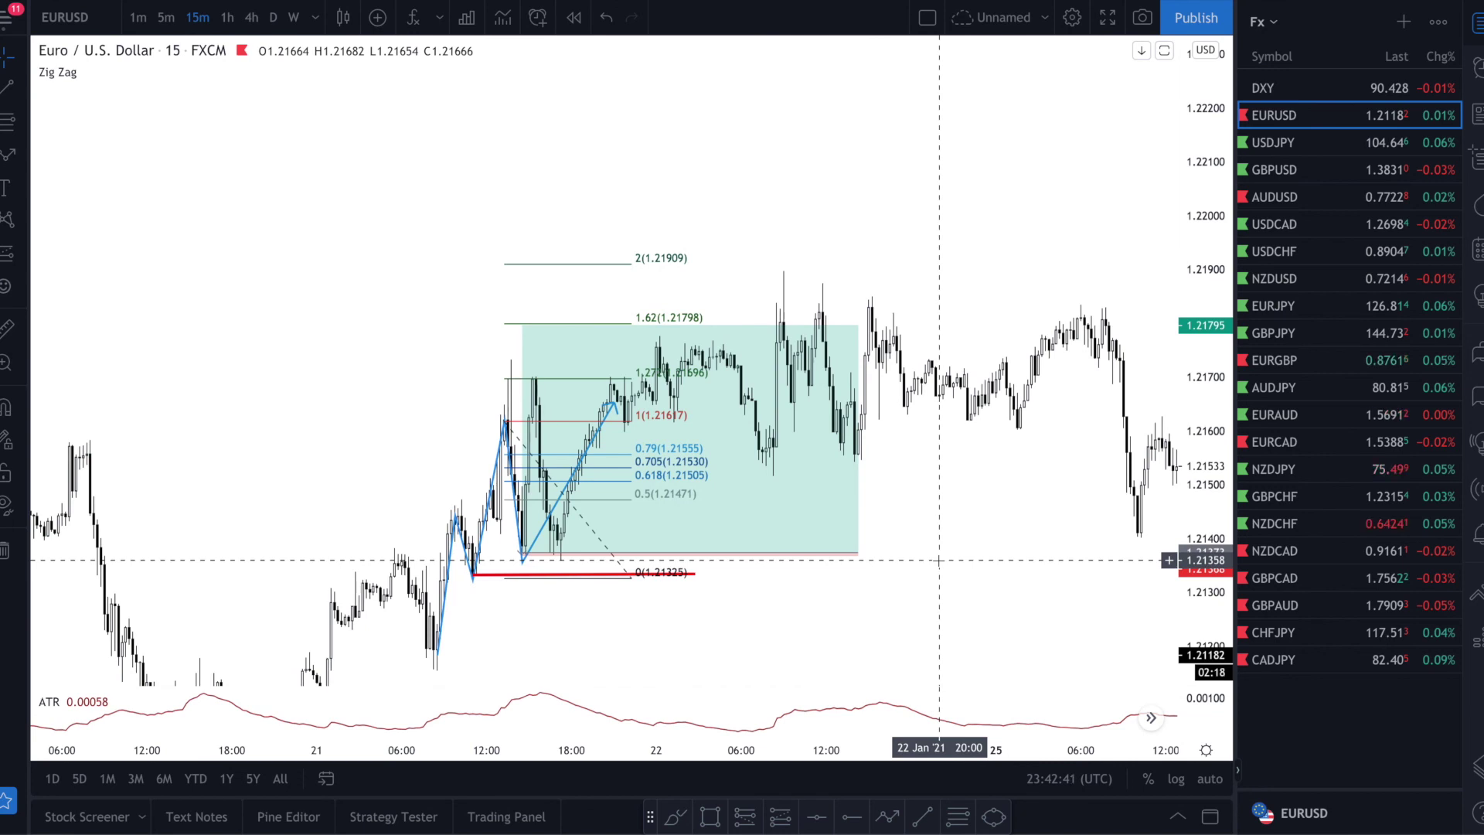